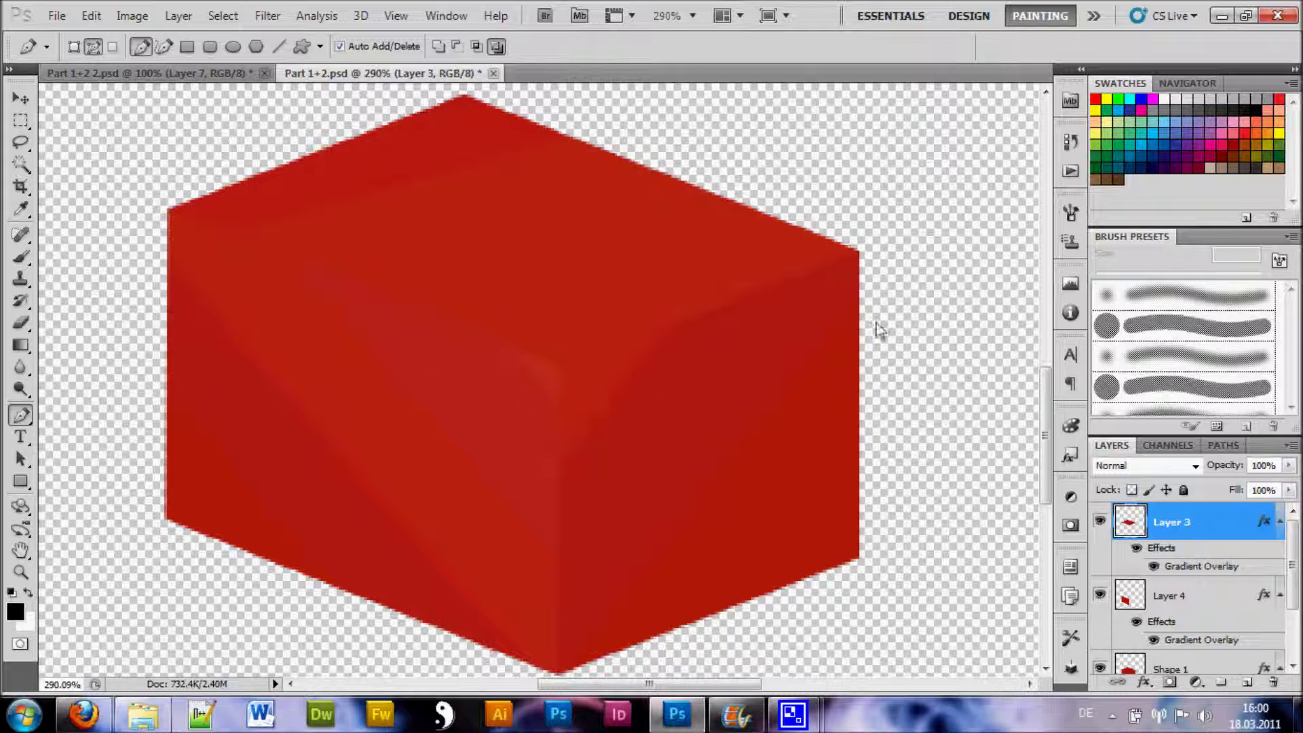
- Add a new empty Layer 5 above Layer 3 in the Layers panel
click(1249, 685)
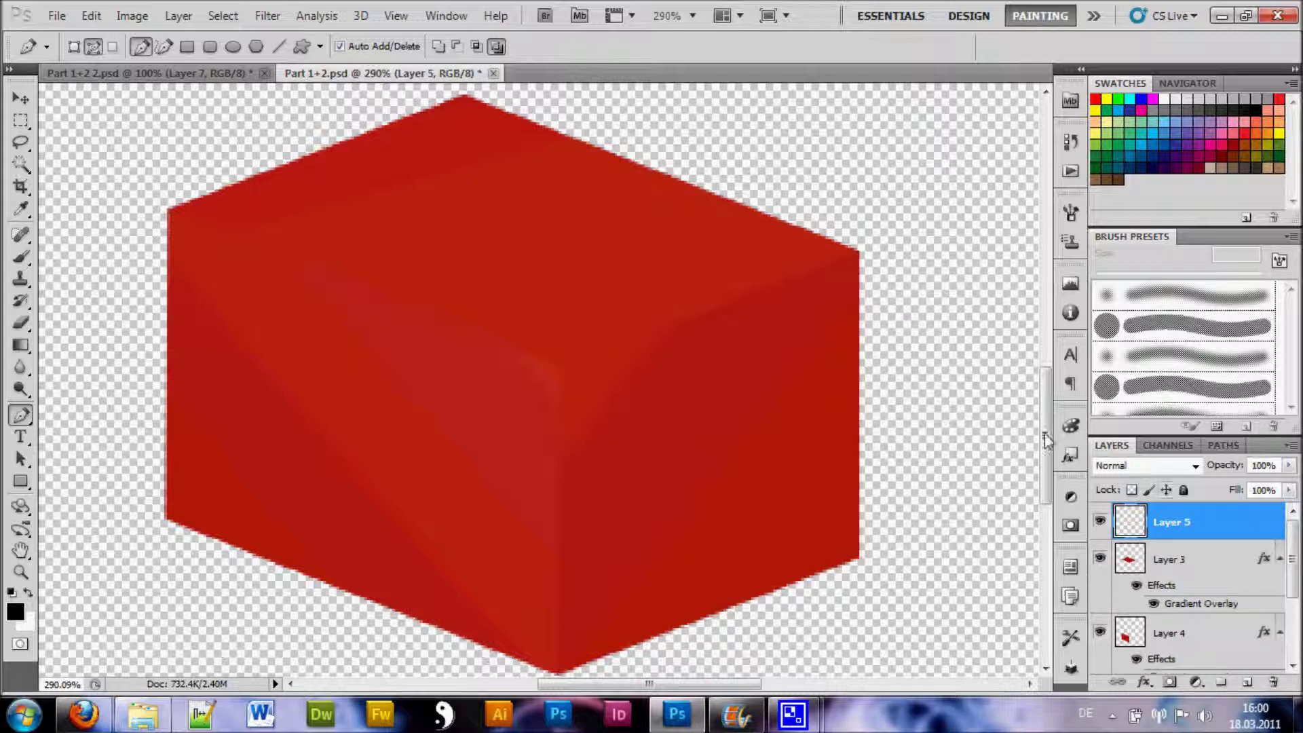
- Select the Brush tool and set its size to 3 px
click(19, 260)
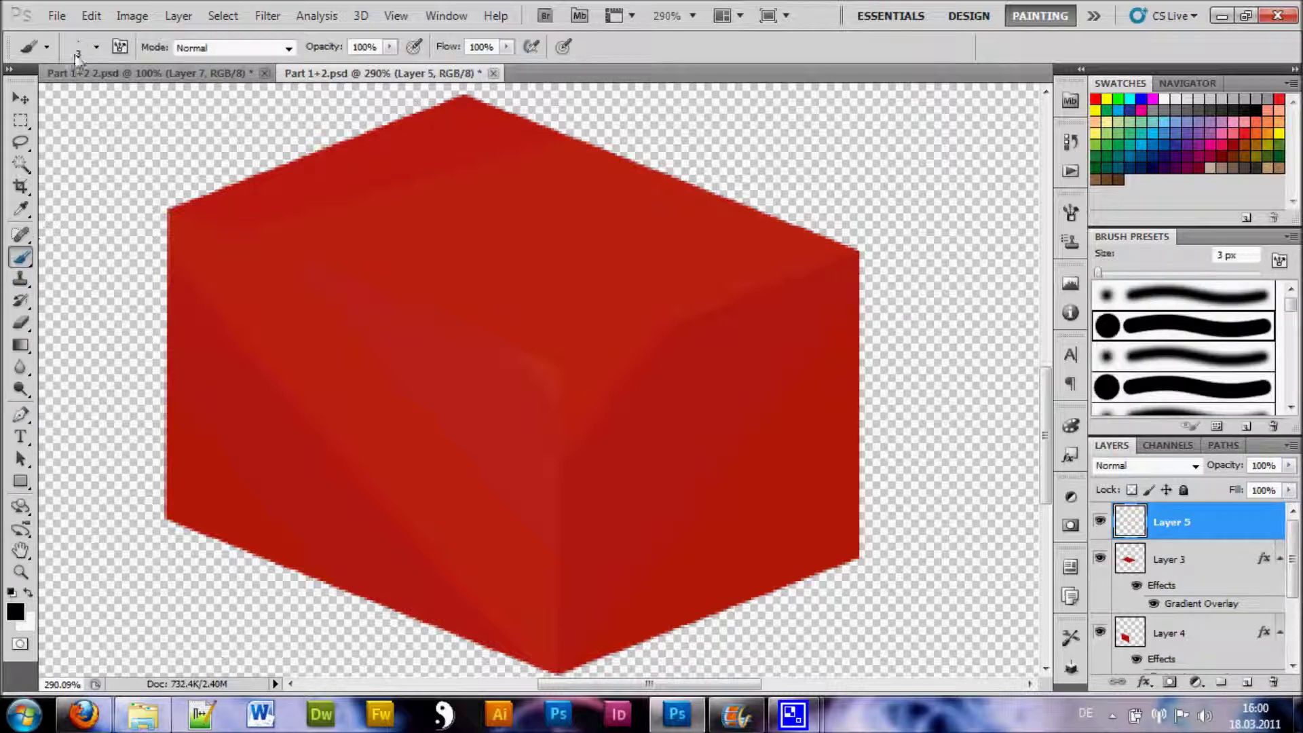
click(97, 48)
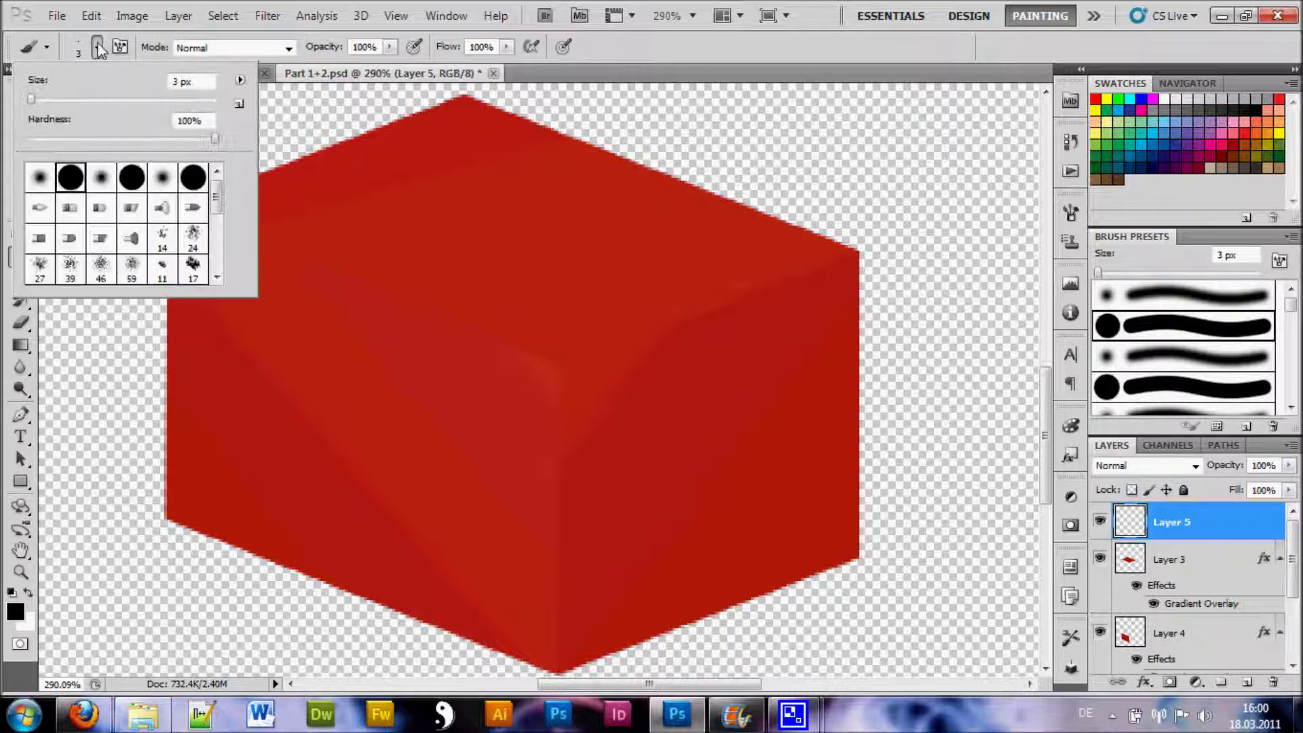
click(2, 416)
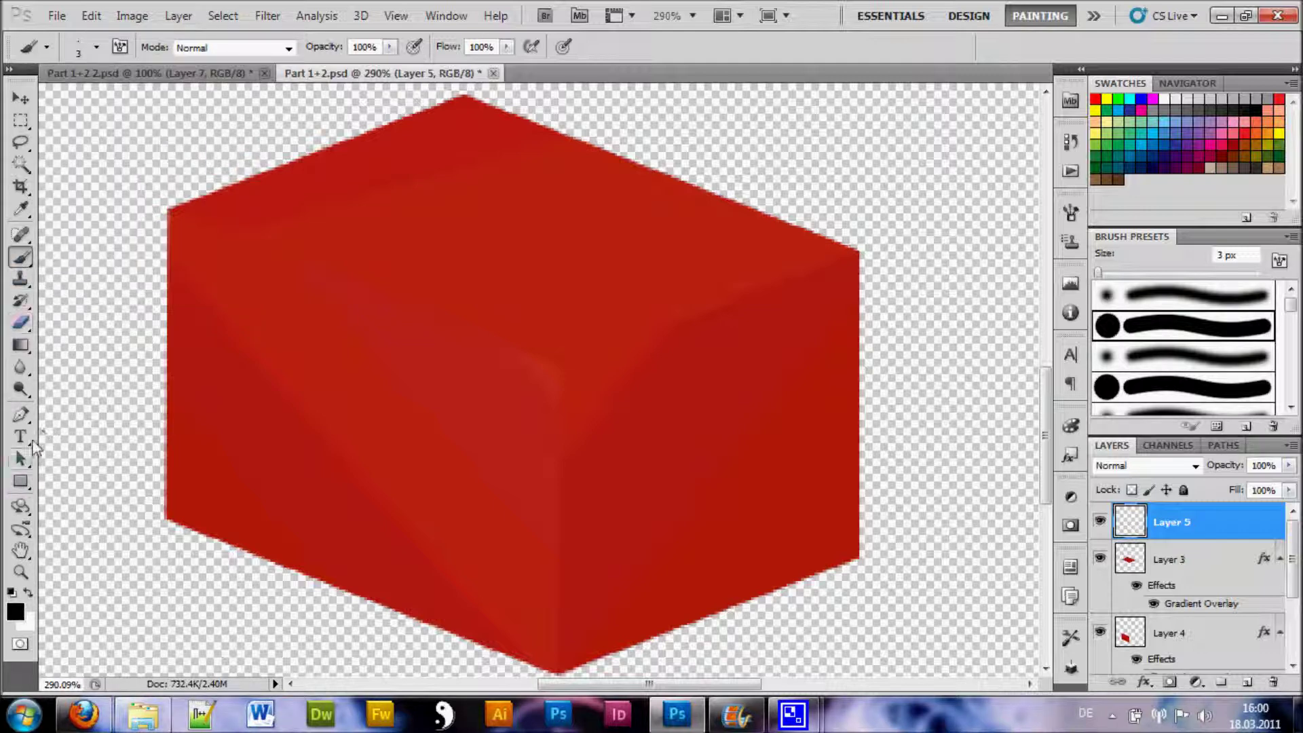
- Draw a three-point pen path along the lid seam across the box's front faces
click(20, 414)
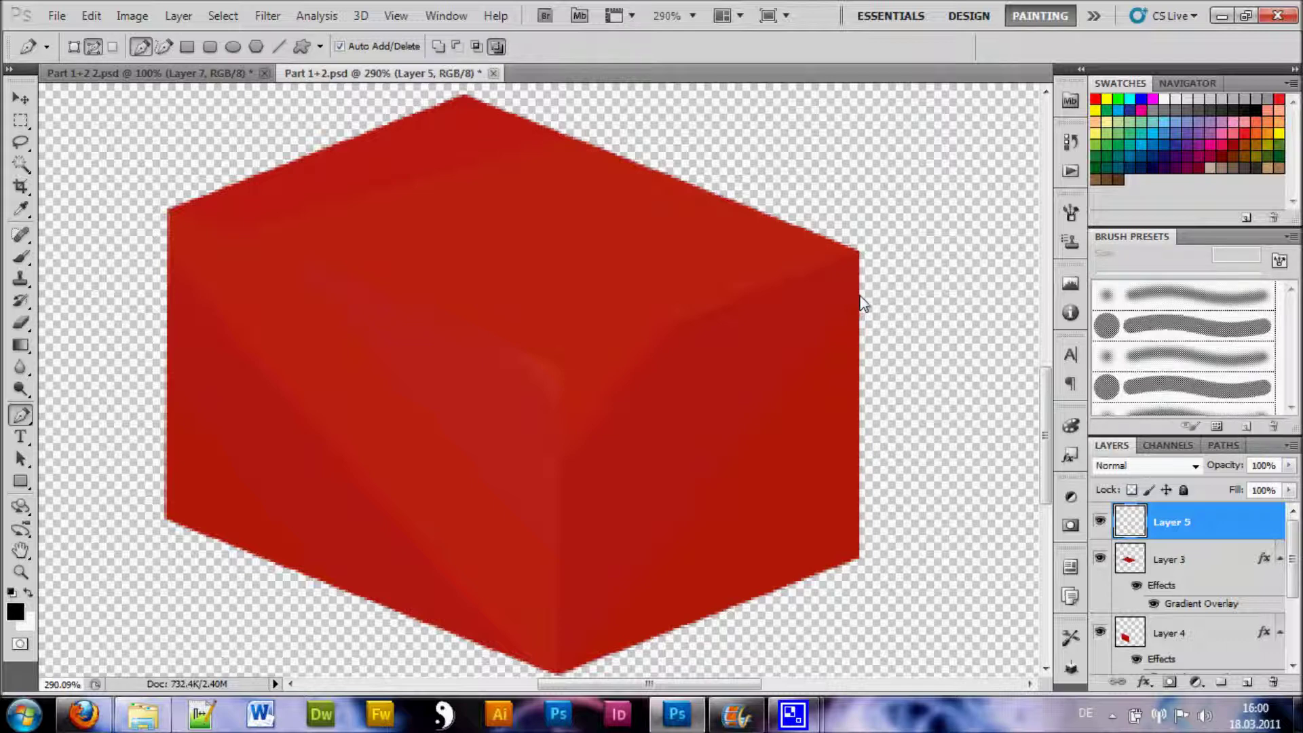
click(558, 405)
drag(560, 406, 558, 418)
click(168, 266)
right_click(409, 355)
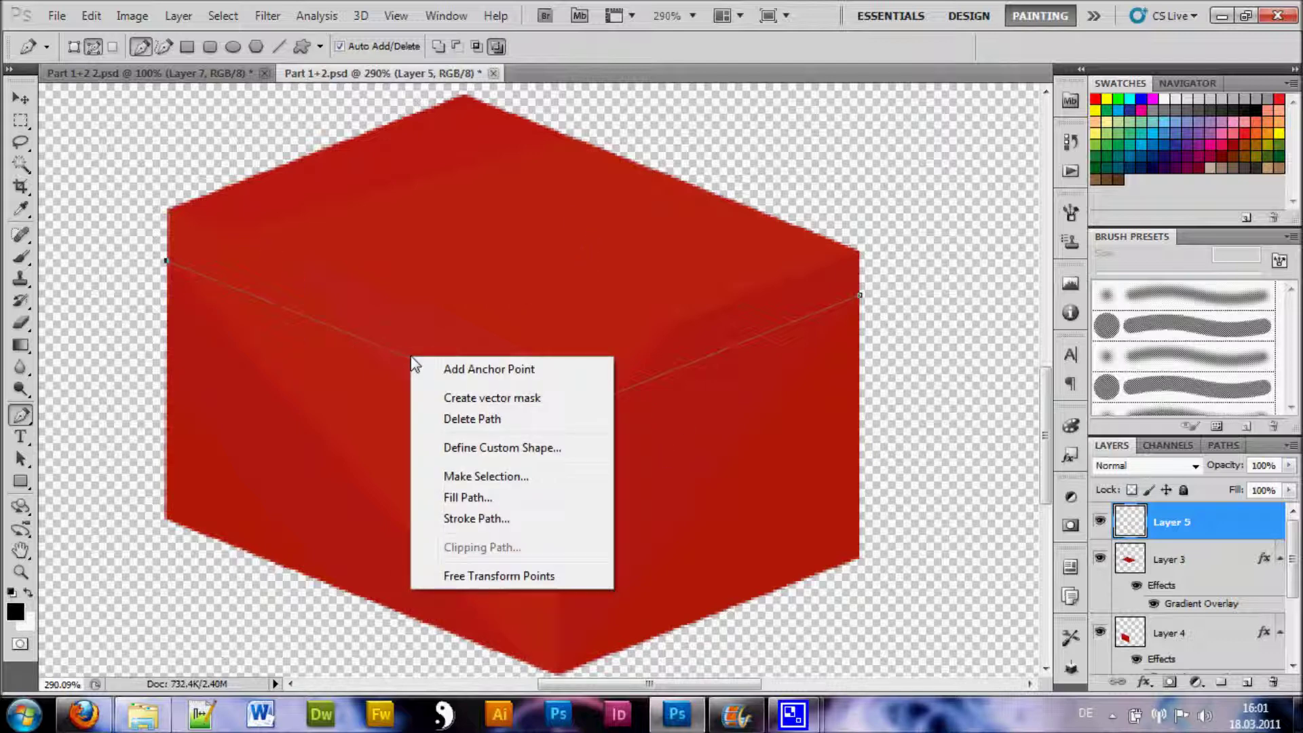
- Stroke the seam path with the brush as a black line, hide the path, and erase its ends
click(479, 523)
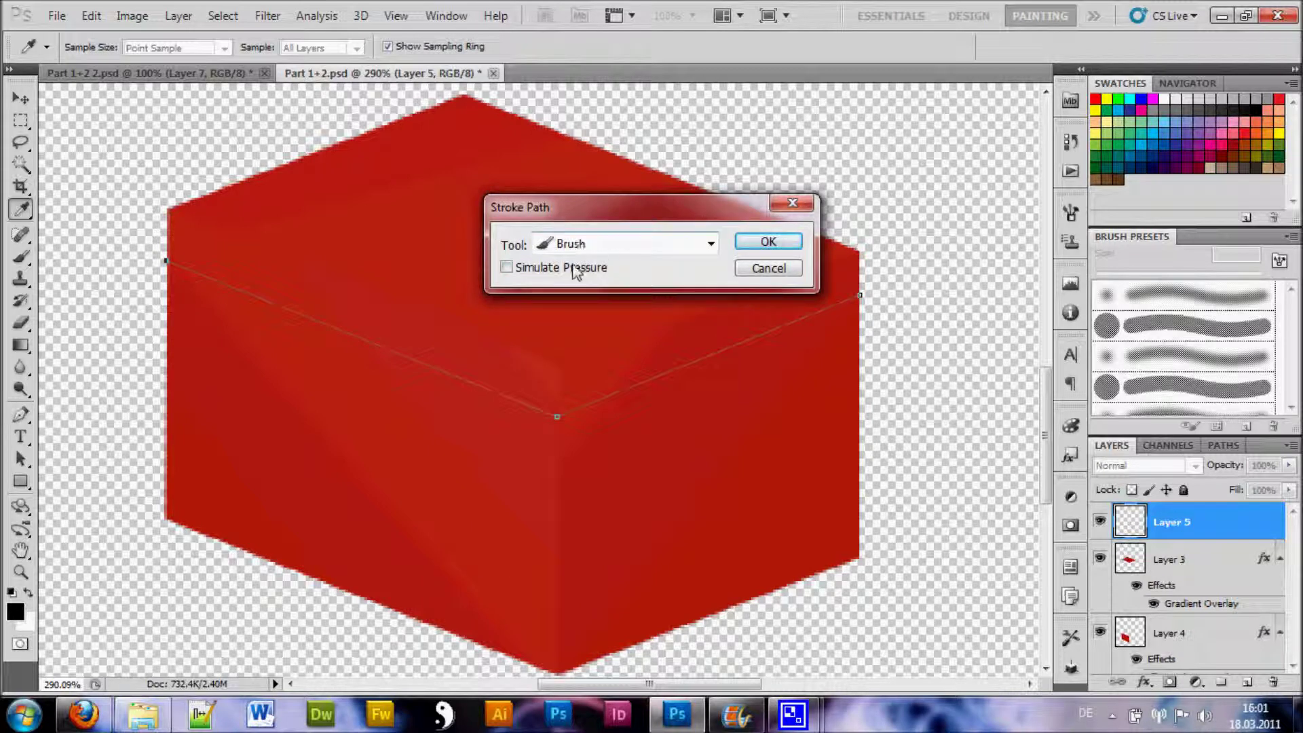
click(778, 243)
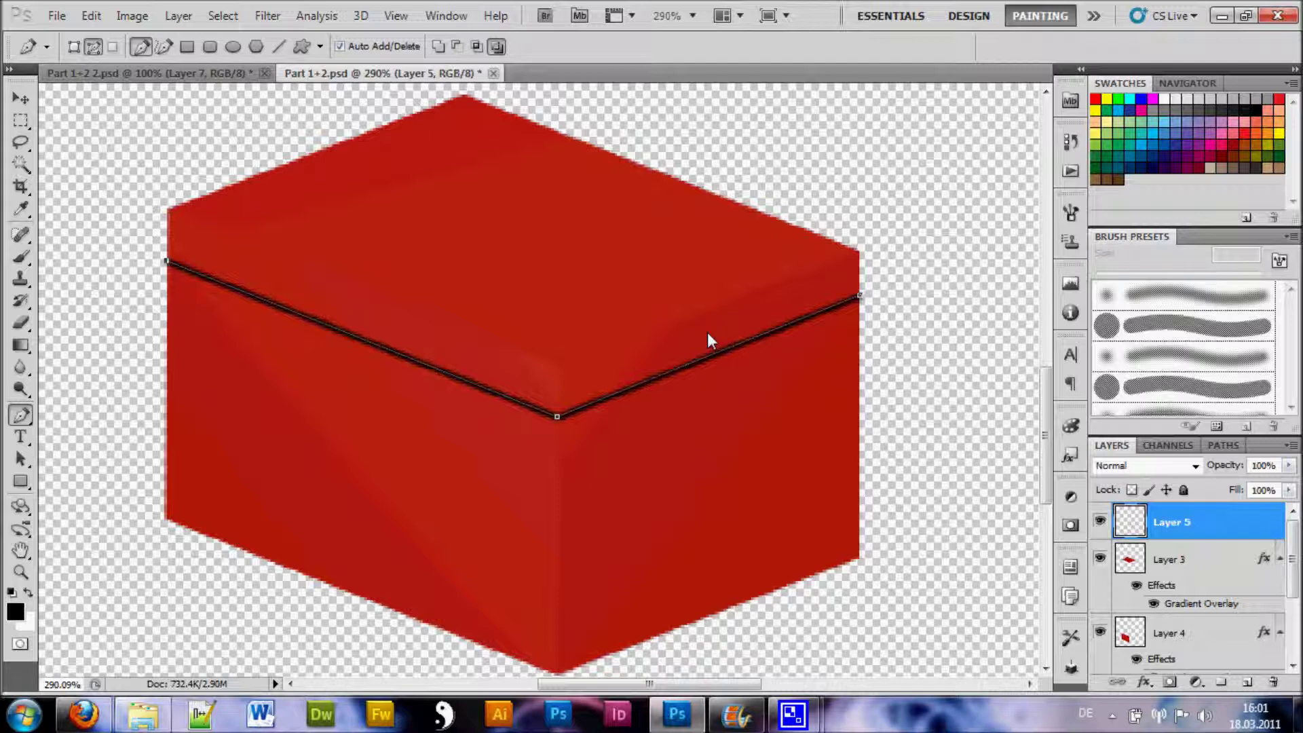
key(ctrl+h)
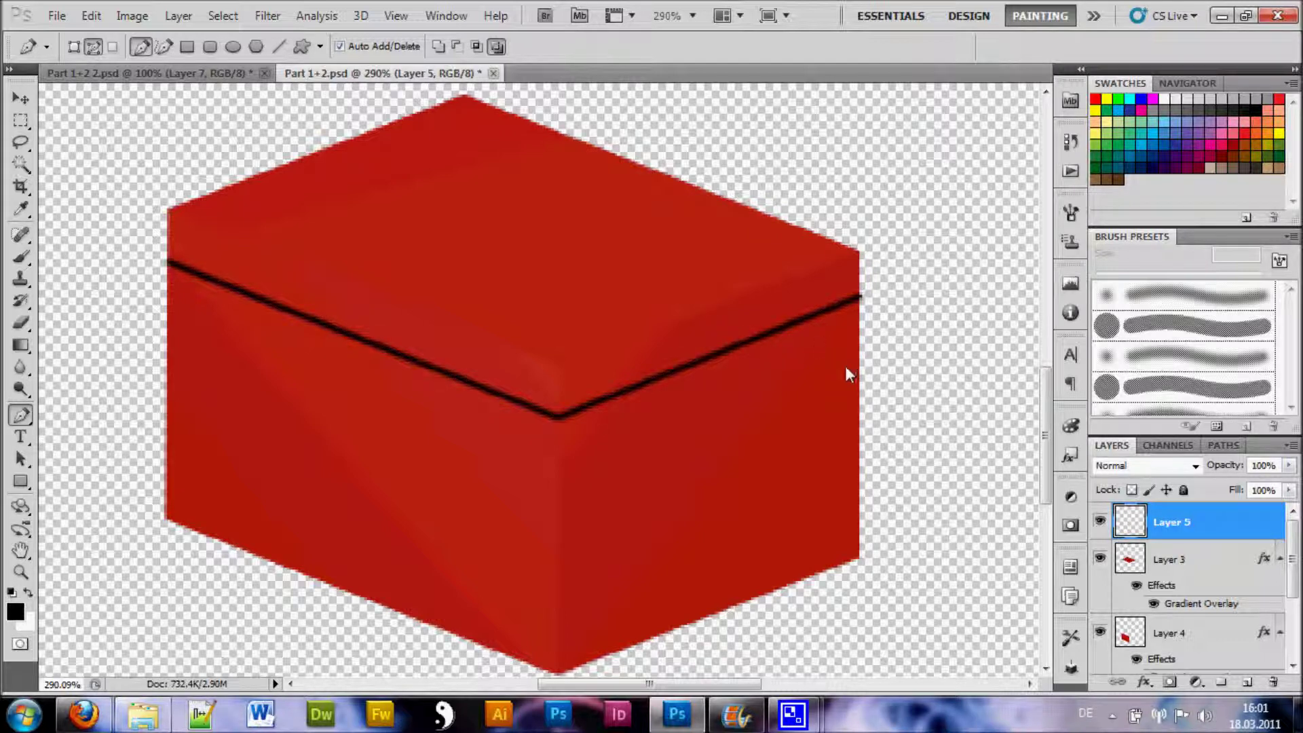
click(21, 325)
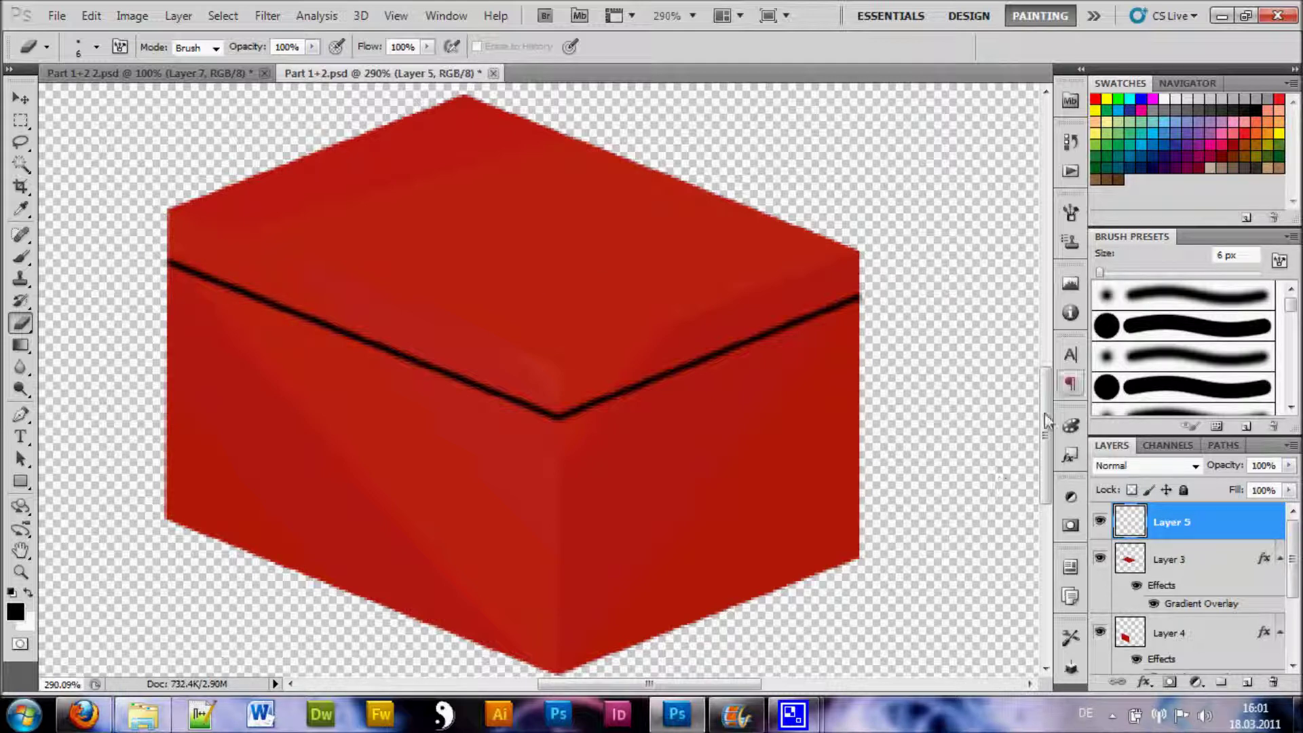
right_click(1193, 533)
- Add Bevel and Emboss to Layer 5: depth 140, size 2 px, Cone - Inverted gloss, shadow 78%
click(1171, 97)
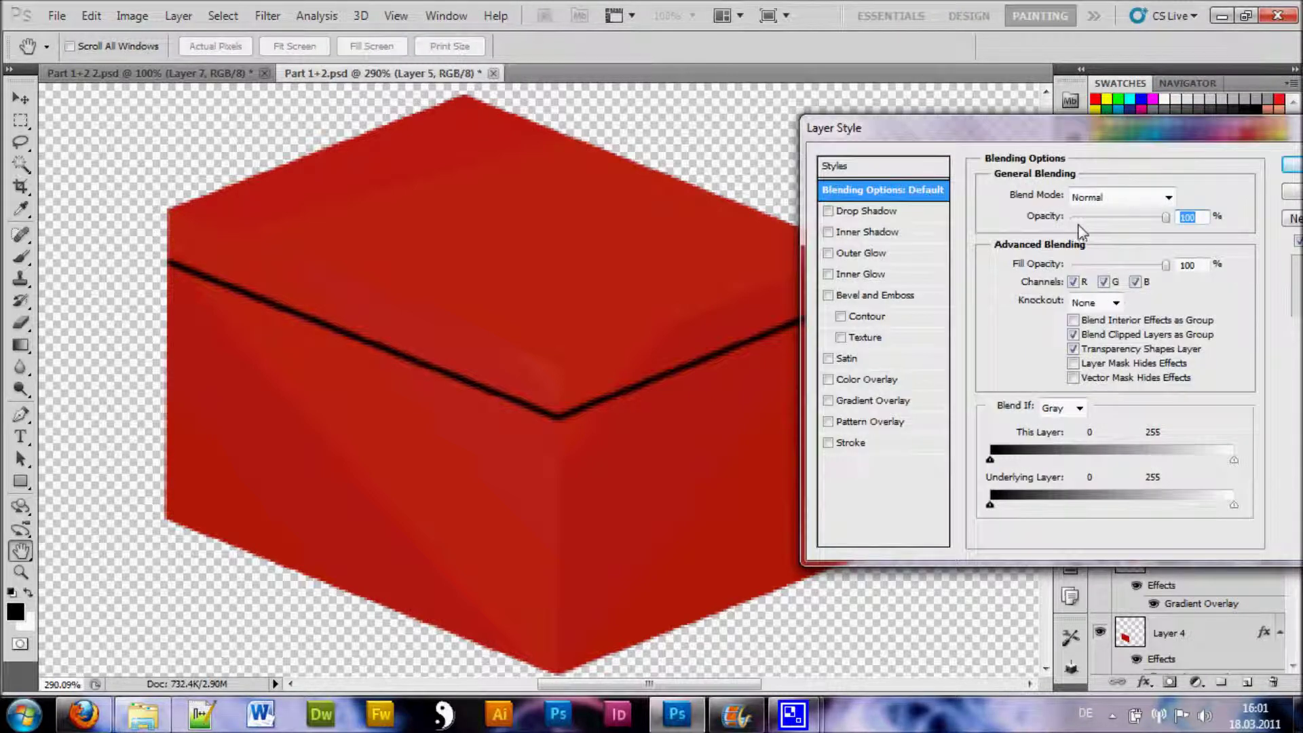
click(854, 299)
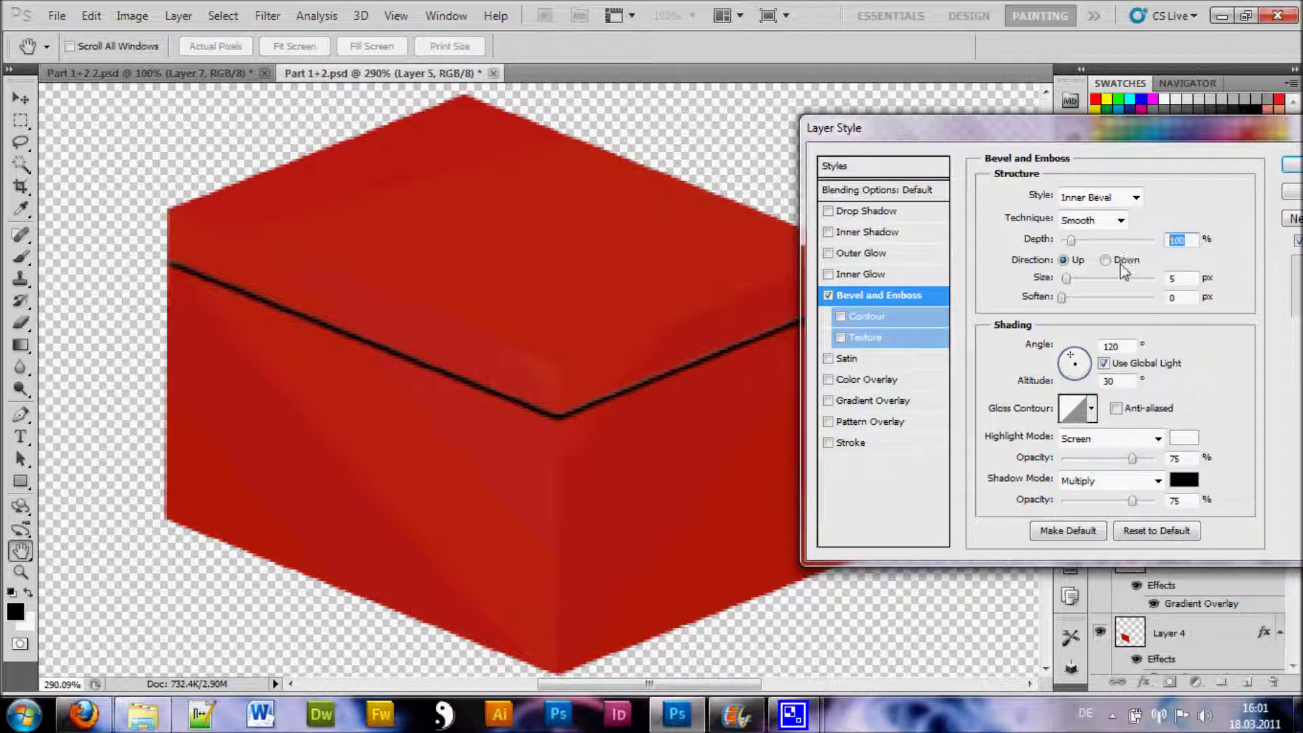
text(140)
key(Tab)
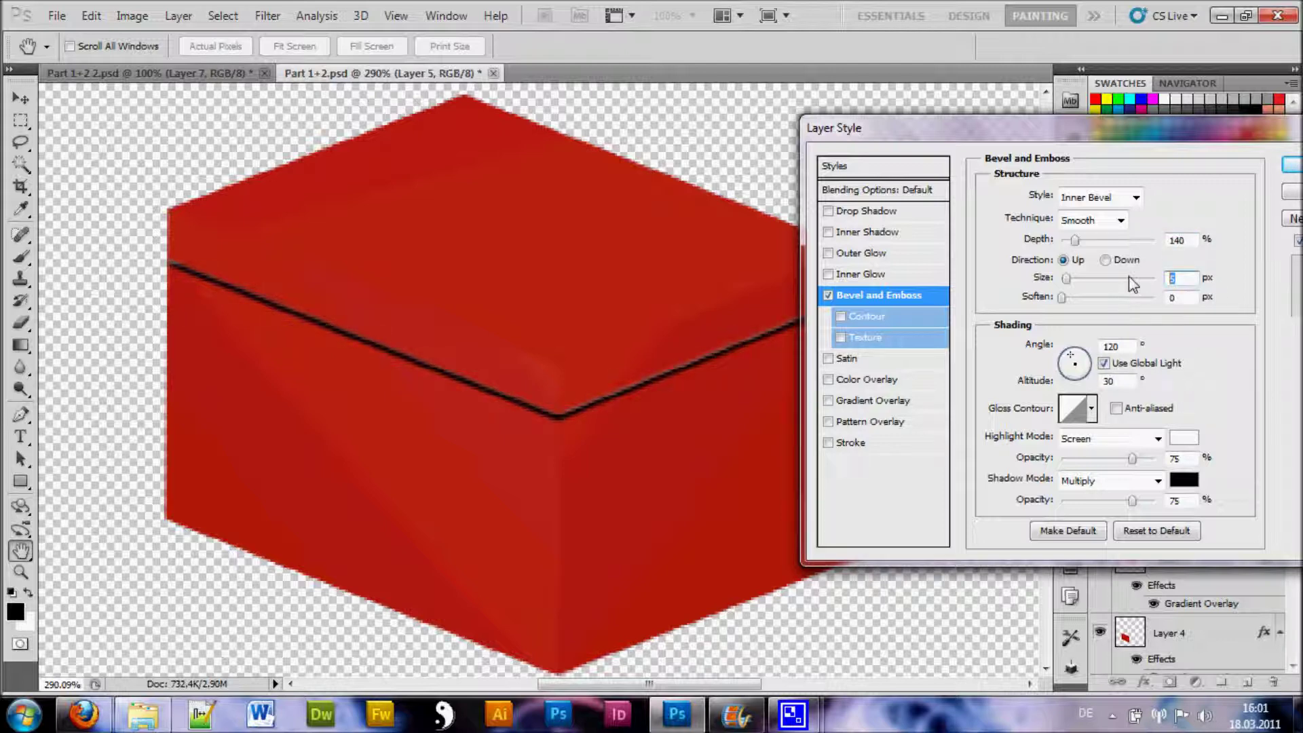
text(2)
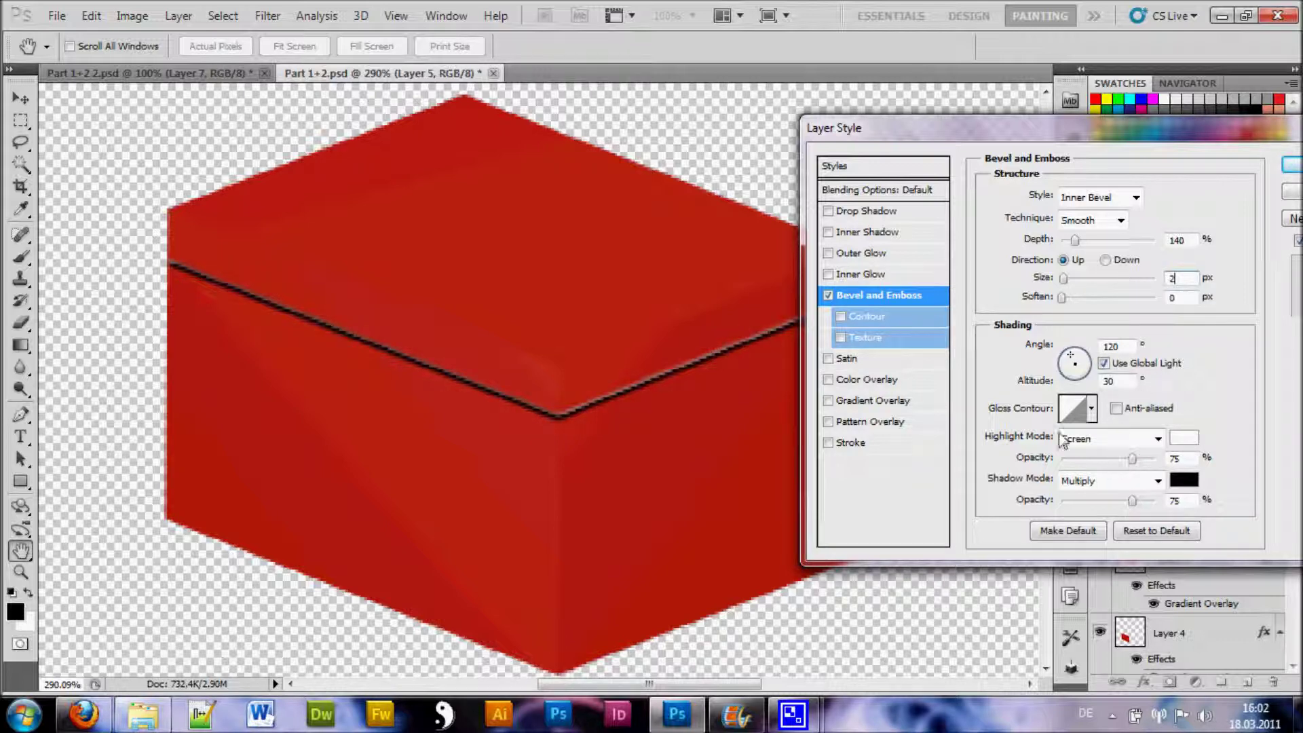
click(1091, 409)
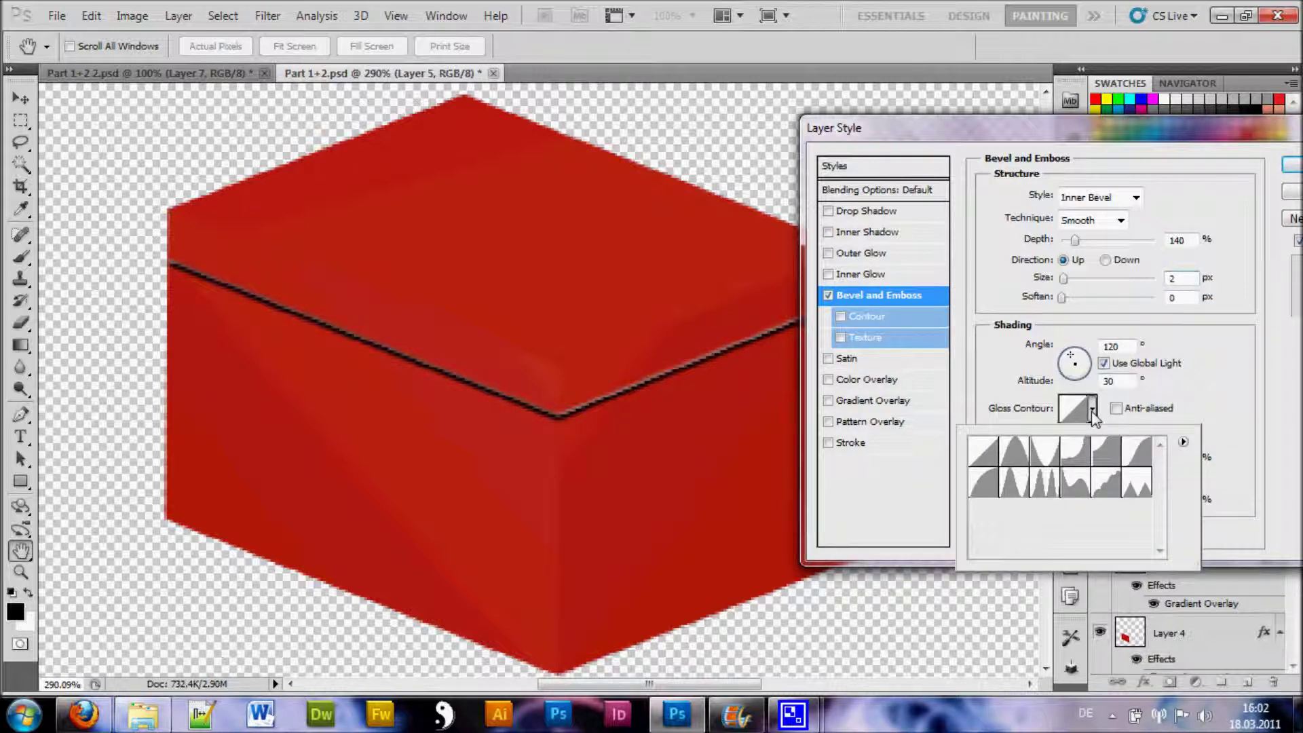
click(1048, 458)
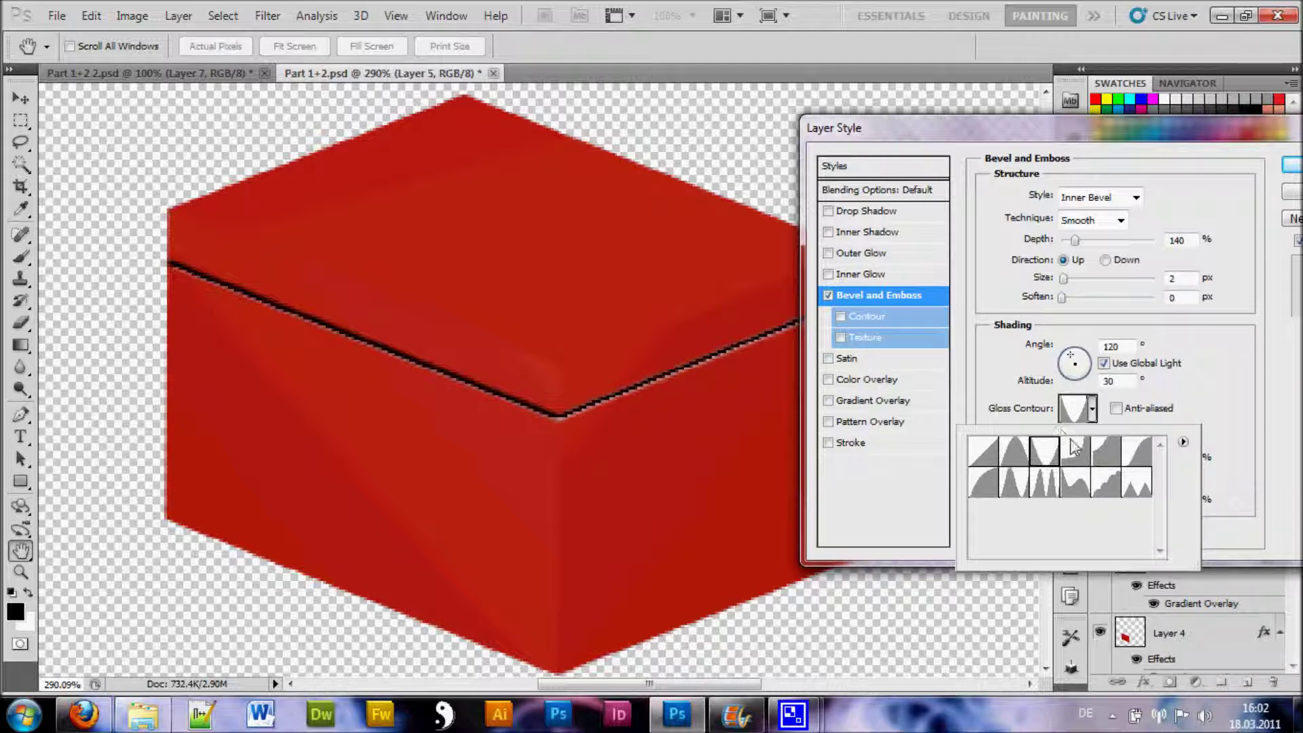
click(1092, 409)
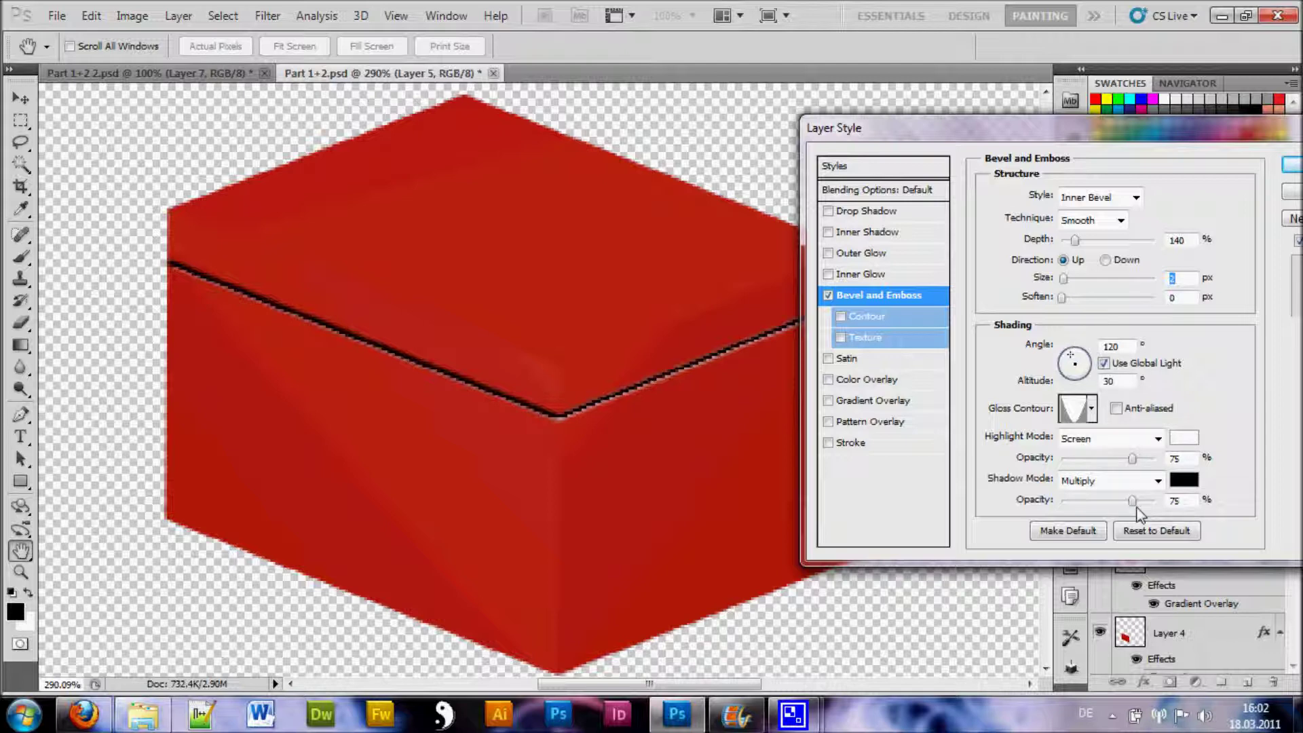
drag(1132, 502, 1119, 509)
click(1294, 166)
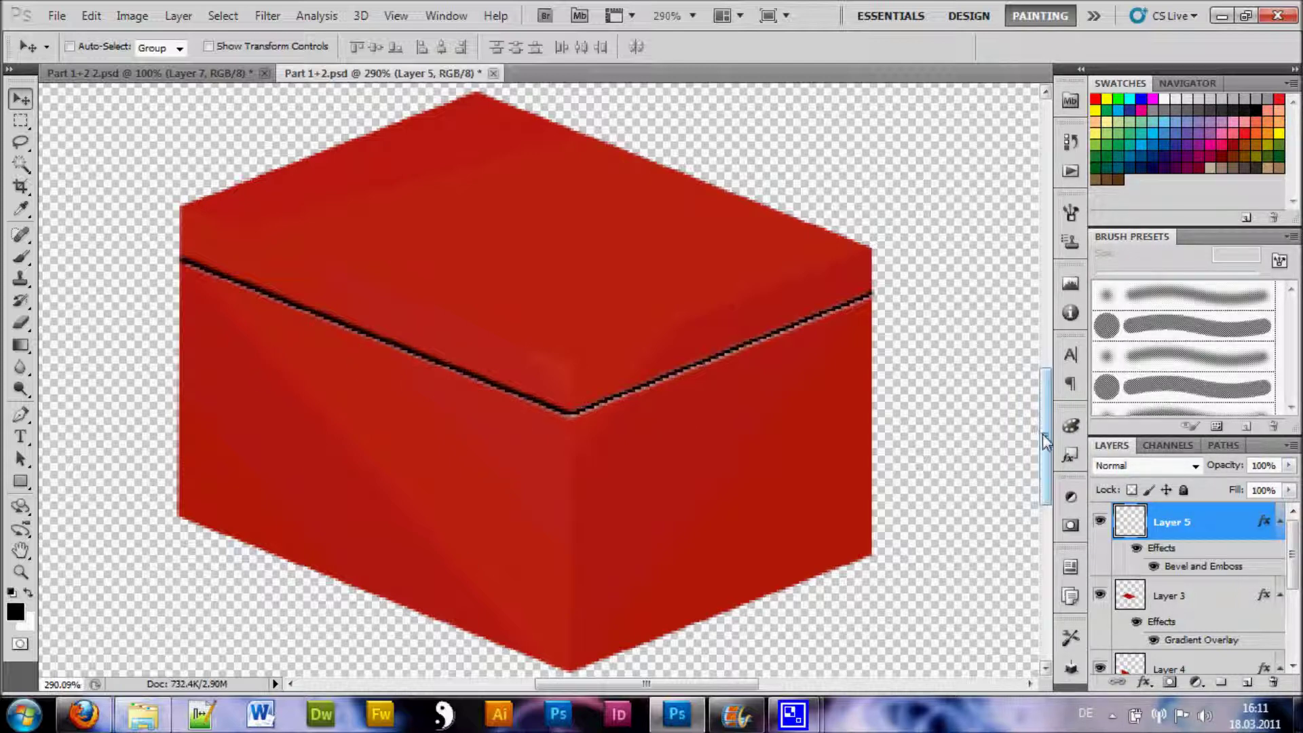
- Zoom to the reference image and marquee-select the cream 14 number plate
scroll(445, 231, down, 3)
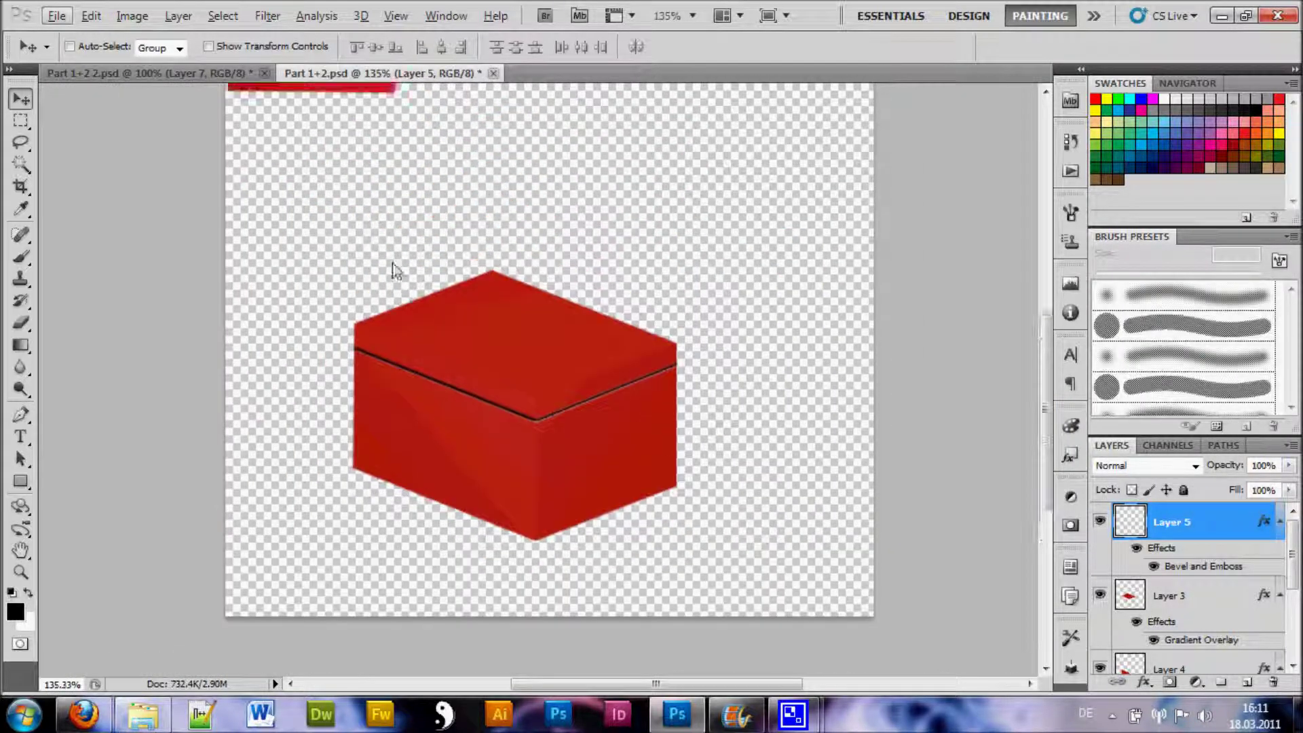
scroll(390, 313, up, 1)
scroll(394, 305, up, 2)
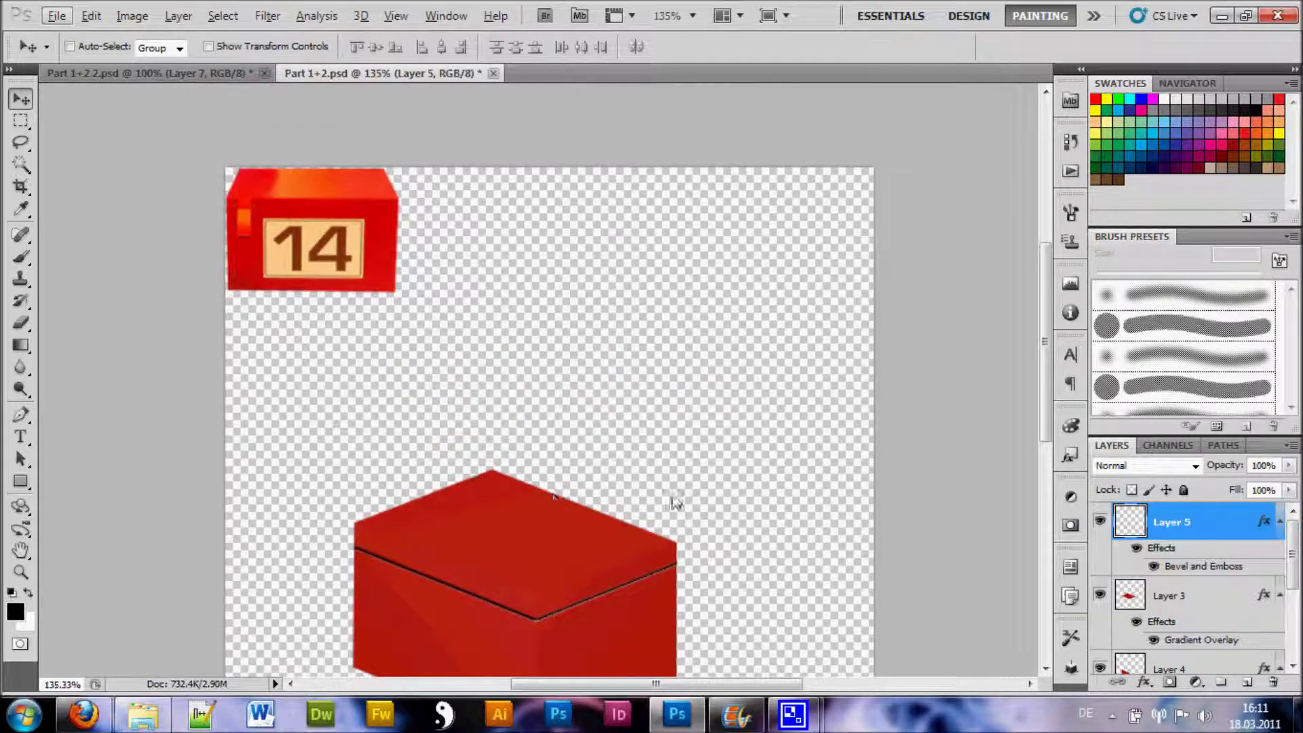
scroll(276, 239, up, 5)
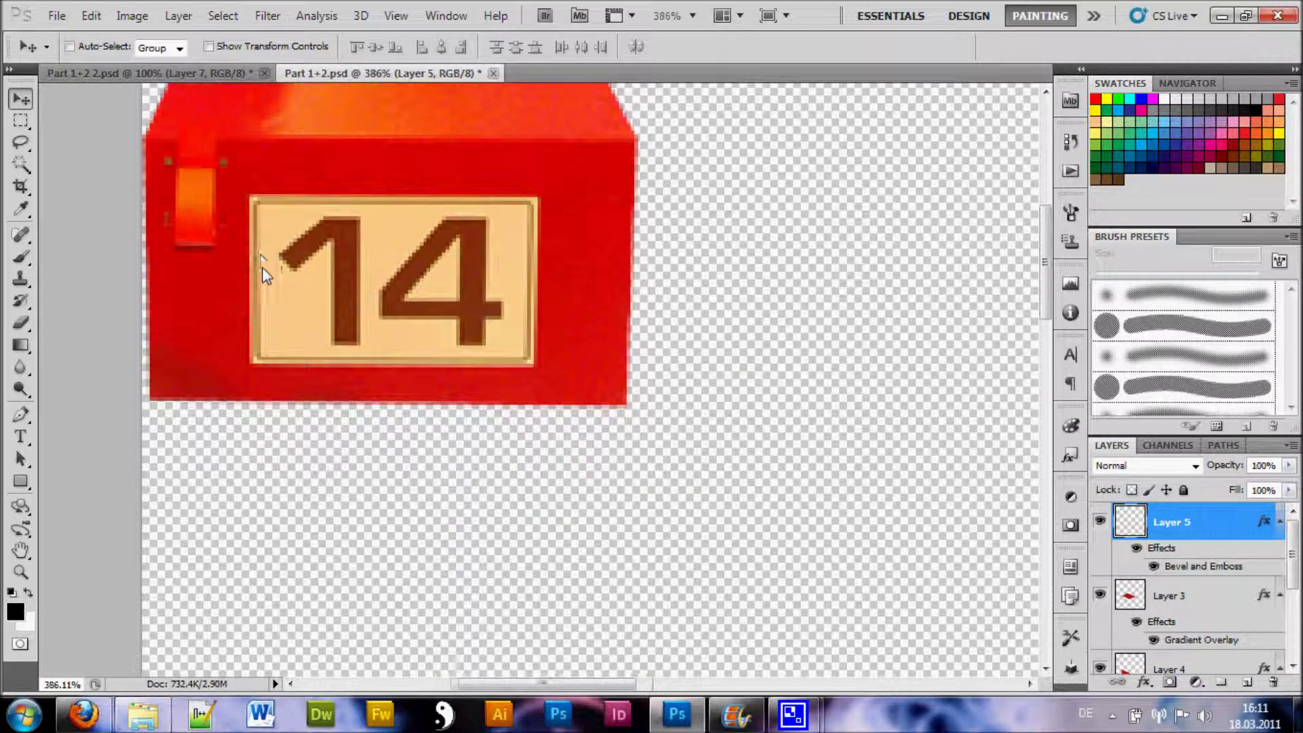
scroll(332, 246, down, 2)
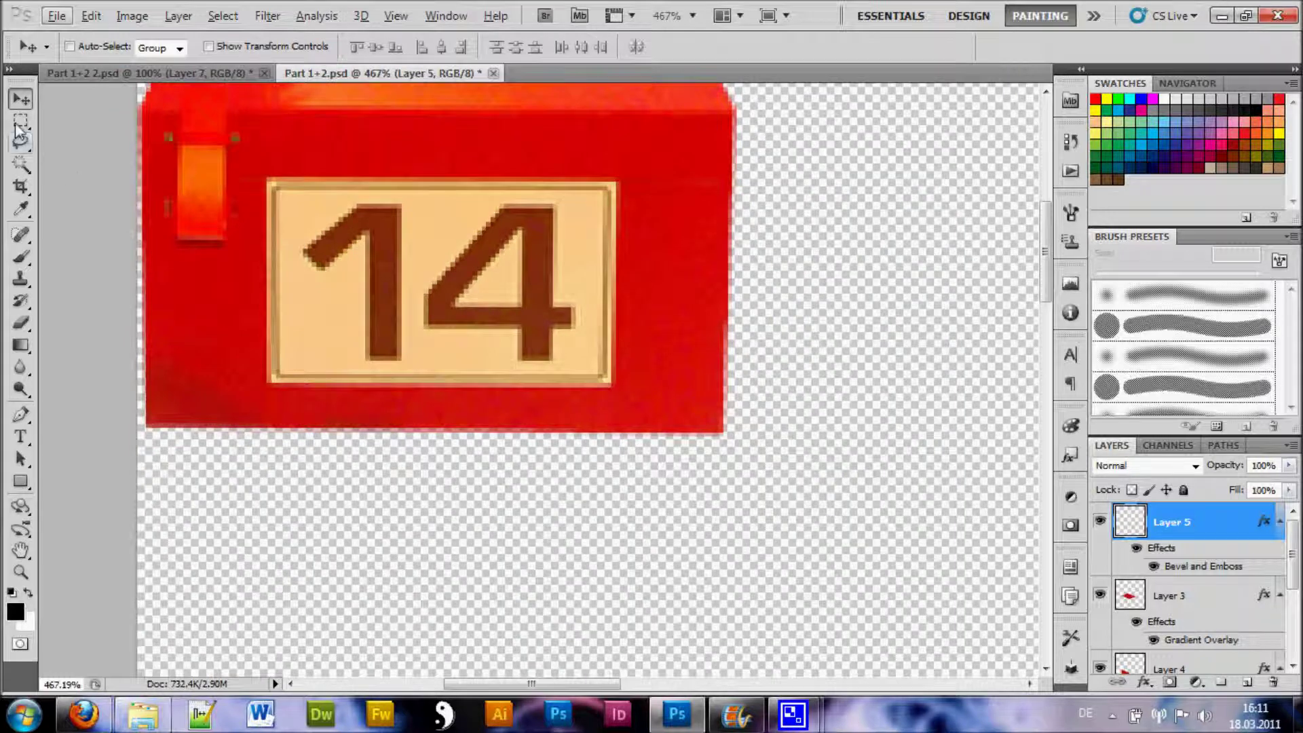
click(21, 120)
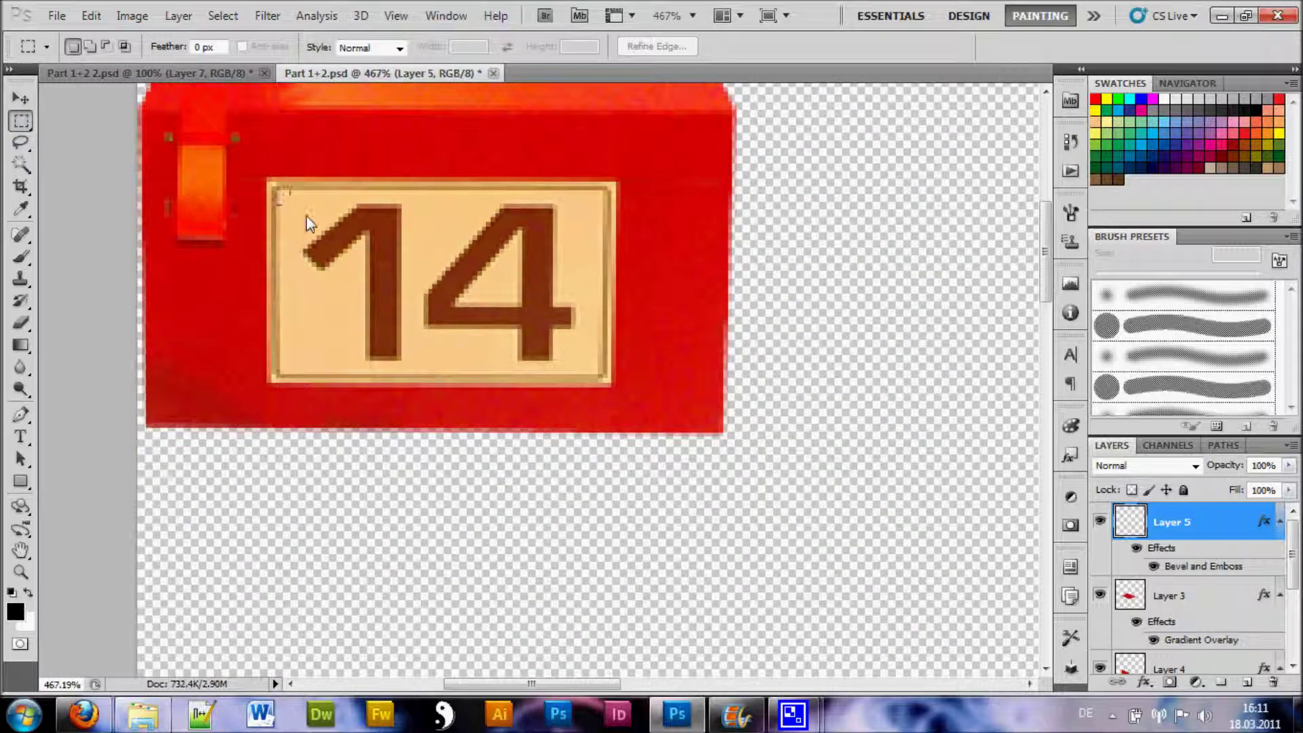
drag(307, 216, 600, 372)
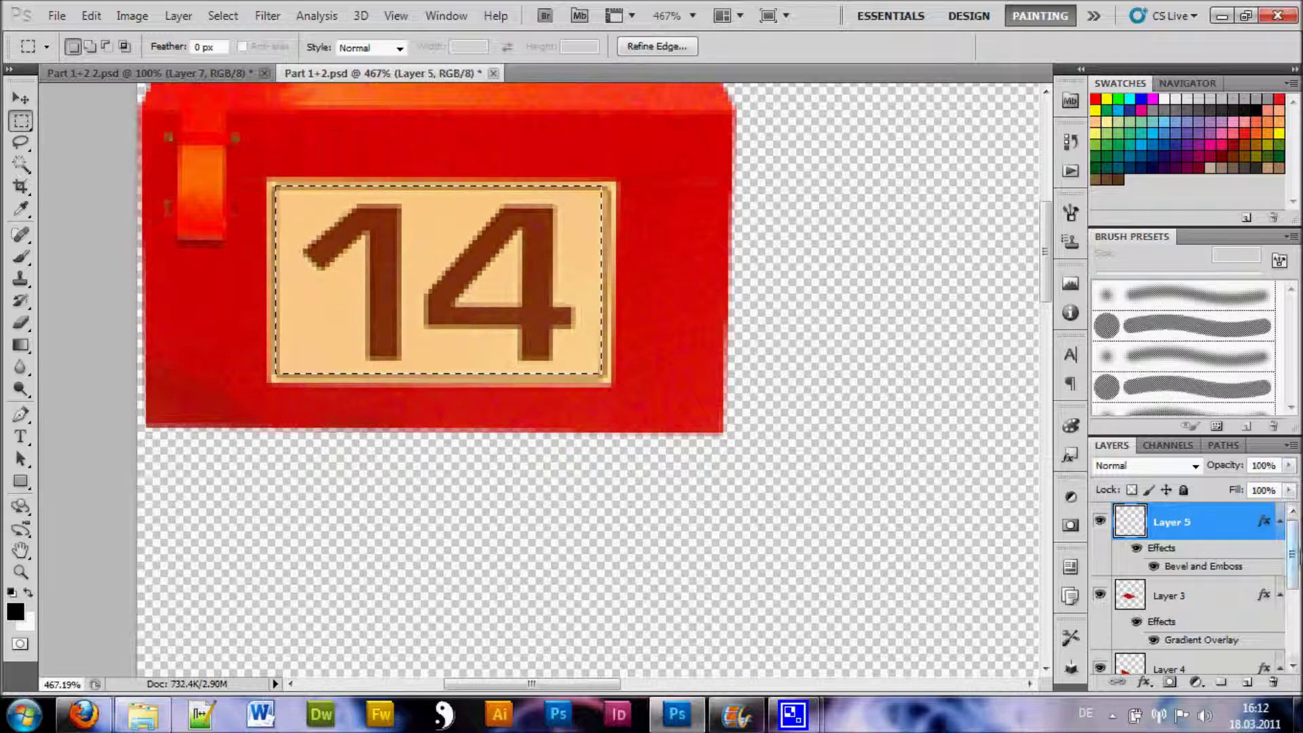
- Copy the plate from Layer 1, then return to Layer 5 and deselect
scroll(1179, 611, down, 3)
click(1180, 657)
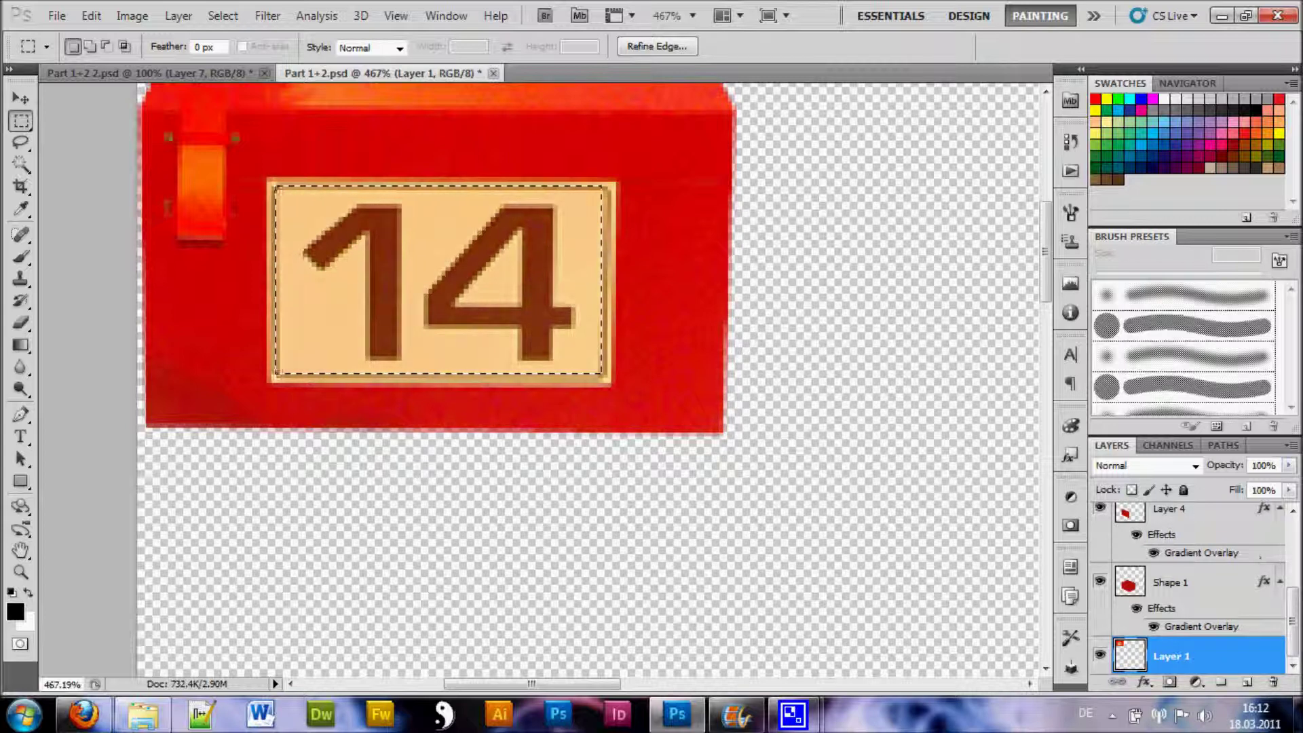
scroll(1188, 591, up, 3)
click(1181, 522)
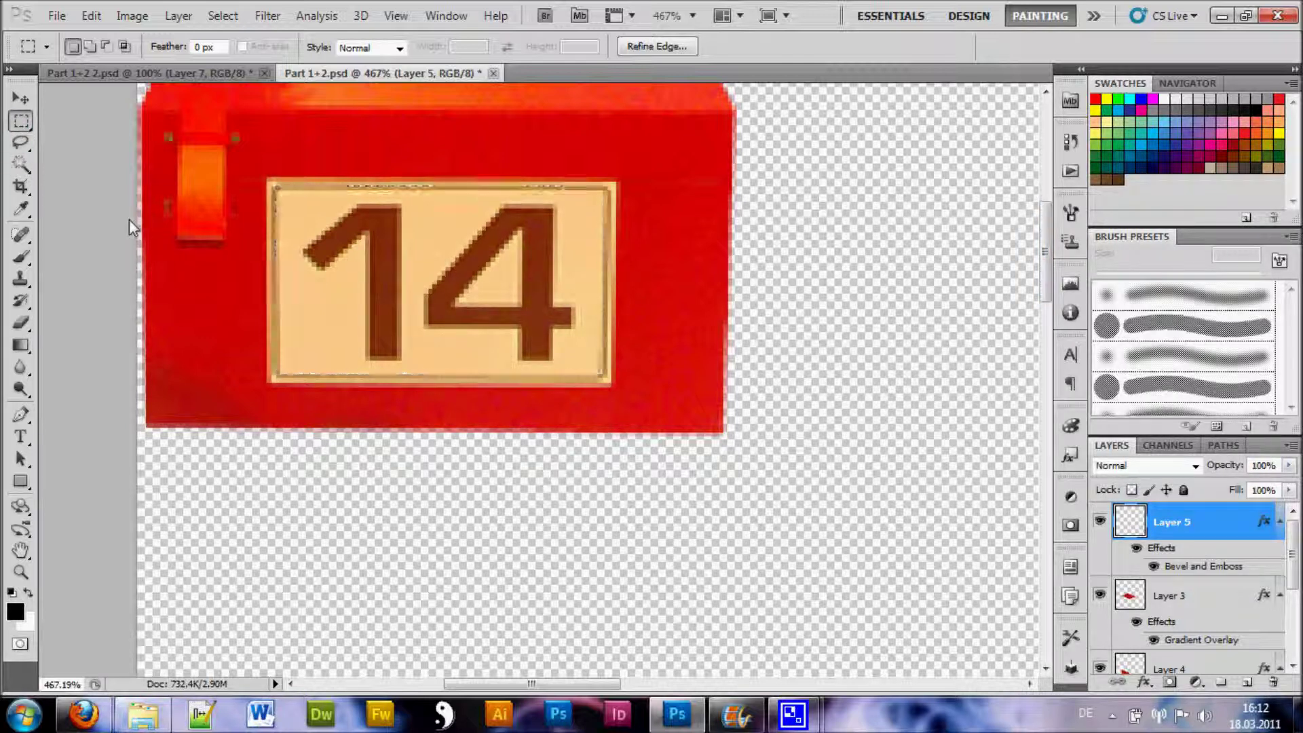
click(184, 205)
- Paste the 14 plate and move it down onto the box's front-left face
key(ctrl+v)
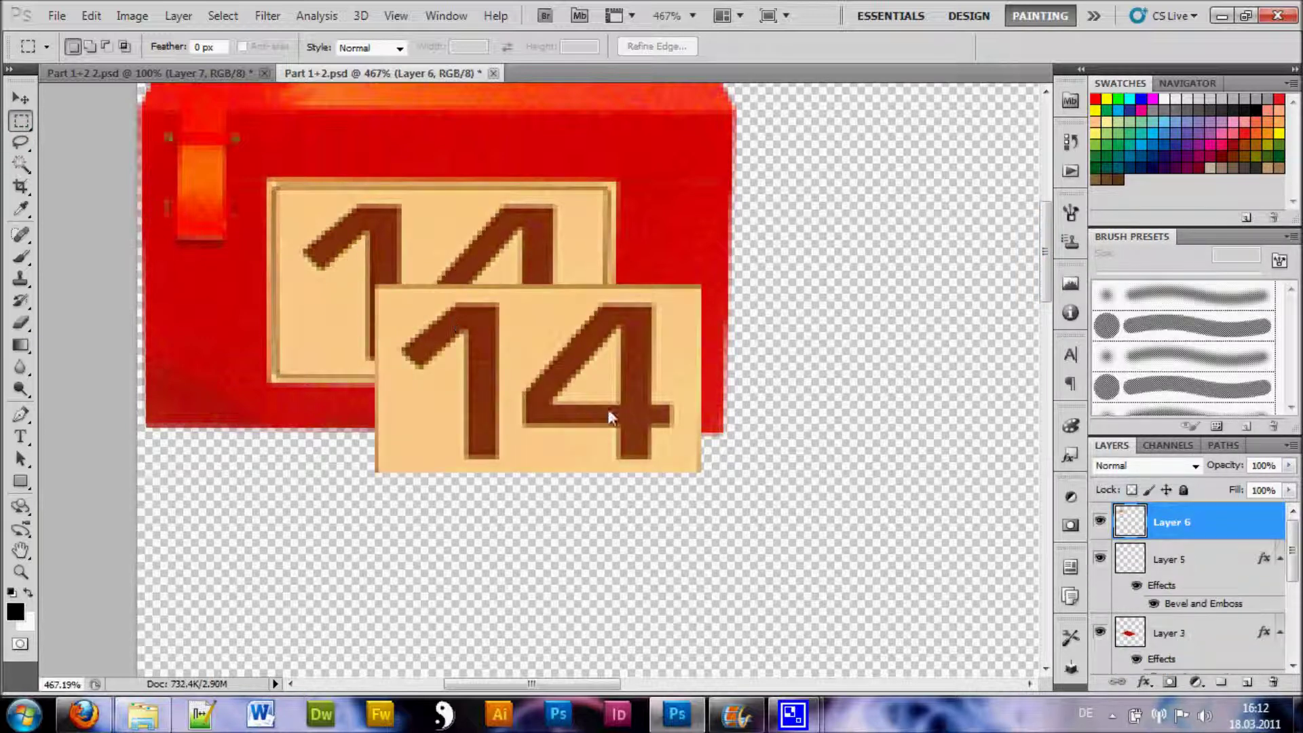
click(20, 100)
drag(584, 372, 908, 553)
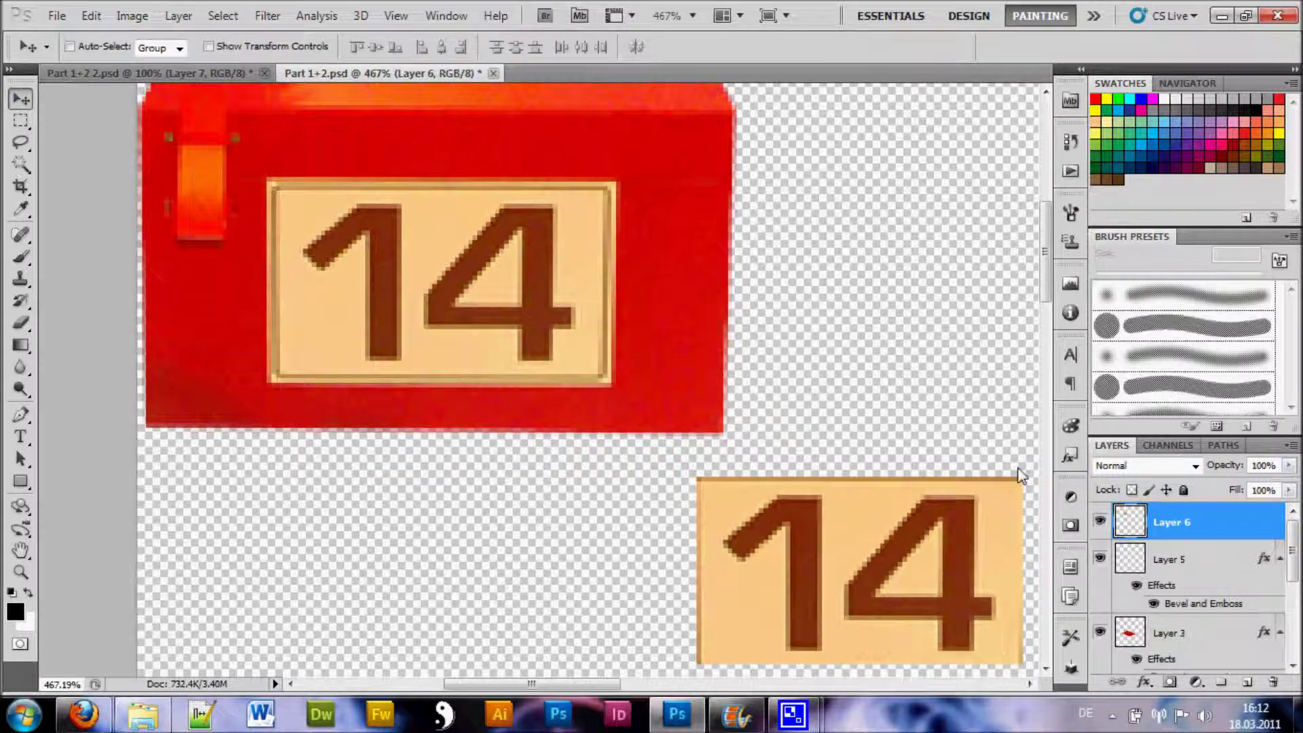
scroll(981, 390, down, 8)
drag(878, 140, 975, 557)
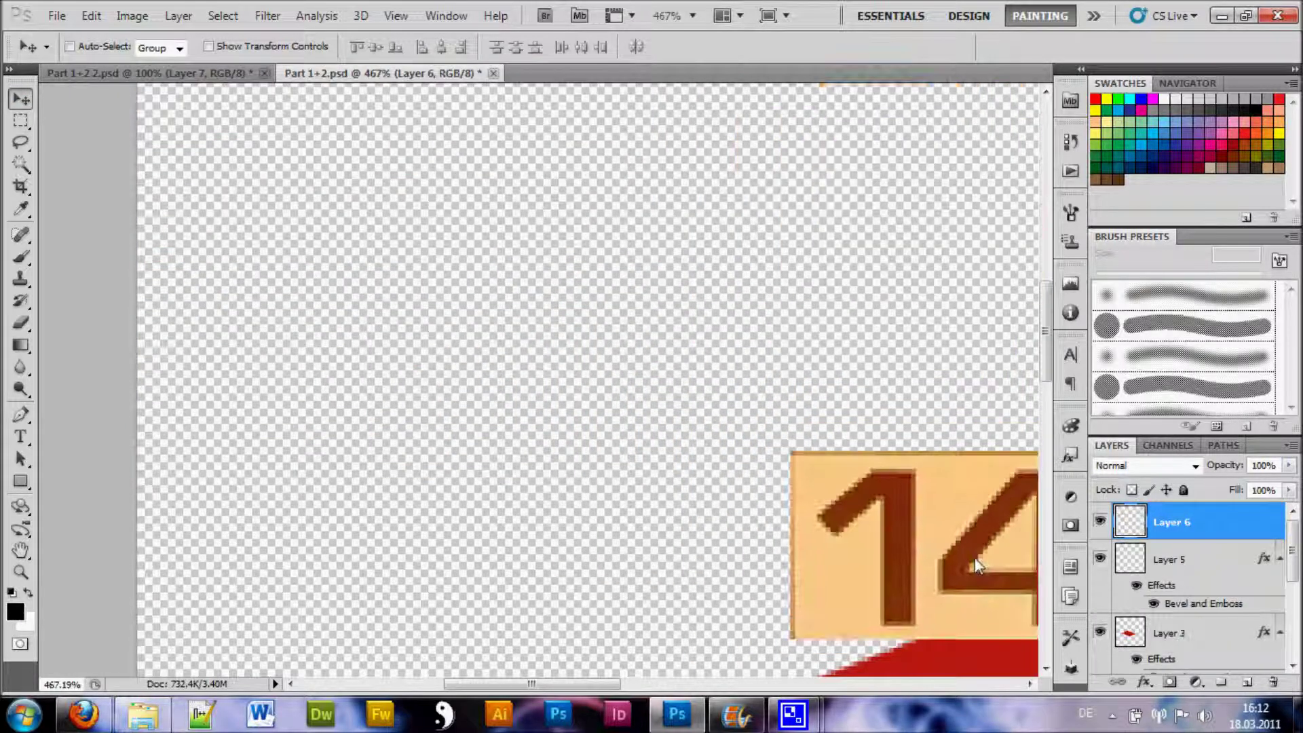
scroll(987, 402, down, 5)
drag(920, 207, 892, 611)
scroll(893, 611, down, 5)
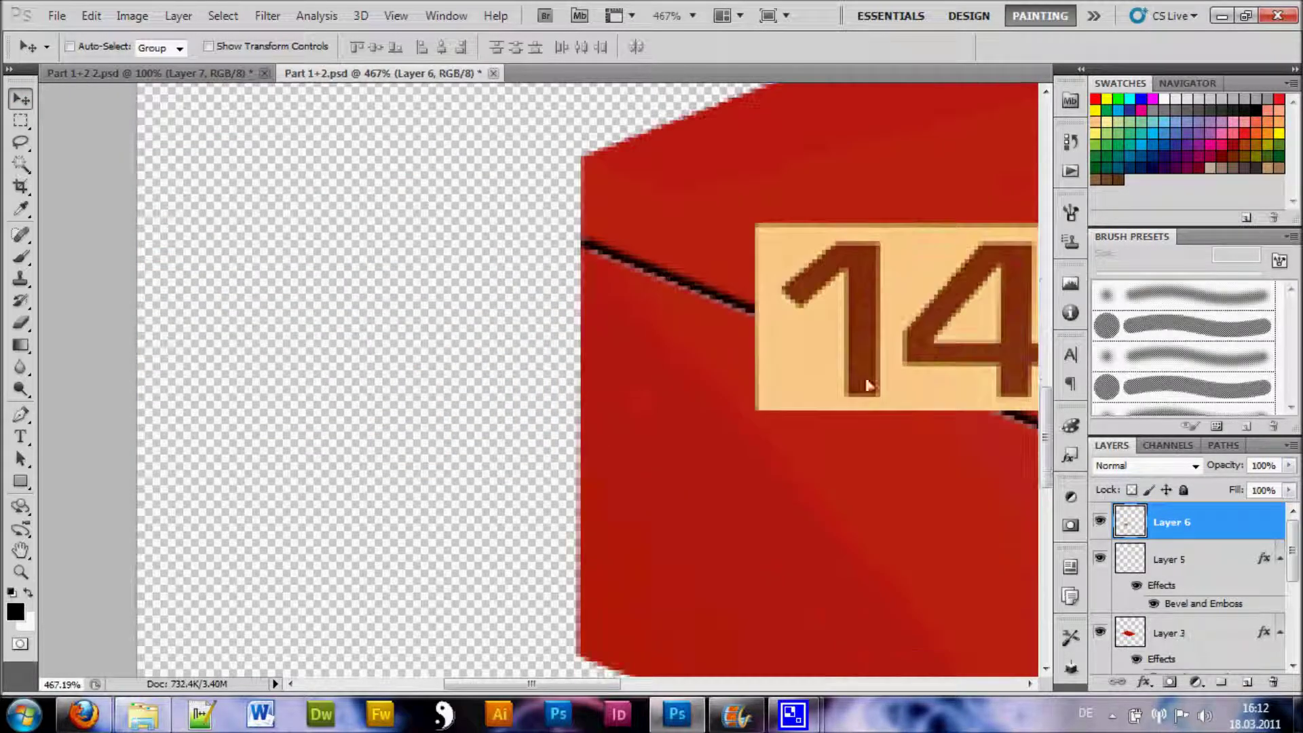
scroll(626, 597, down, 2)
scroll(626, 598, right, 5)
scroll(626, 598, down, 2)
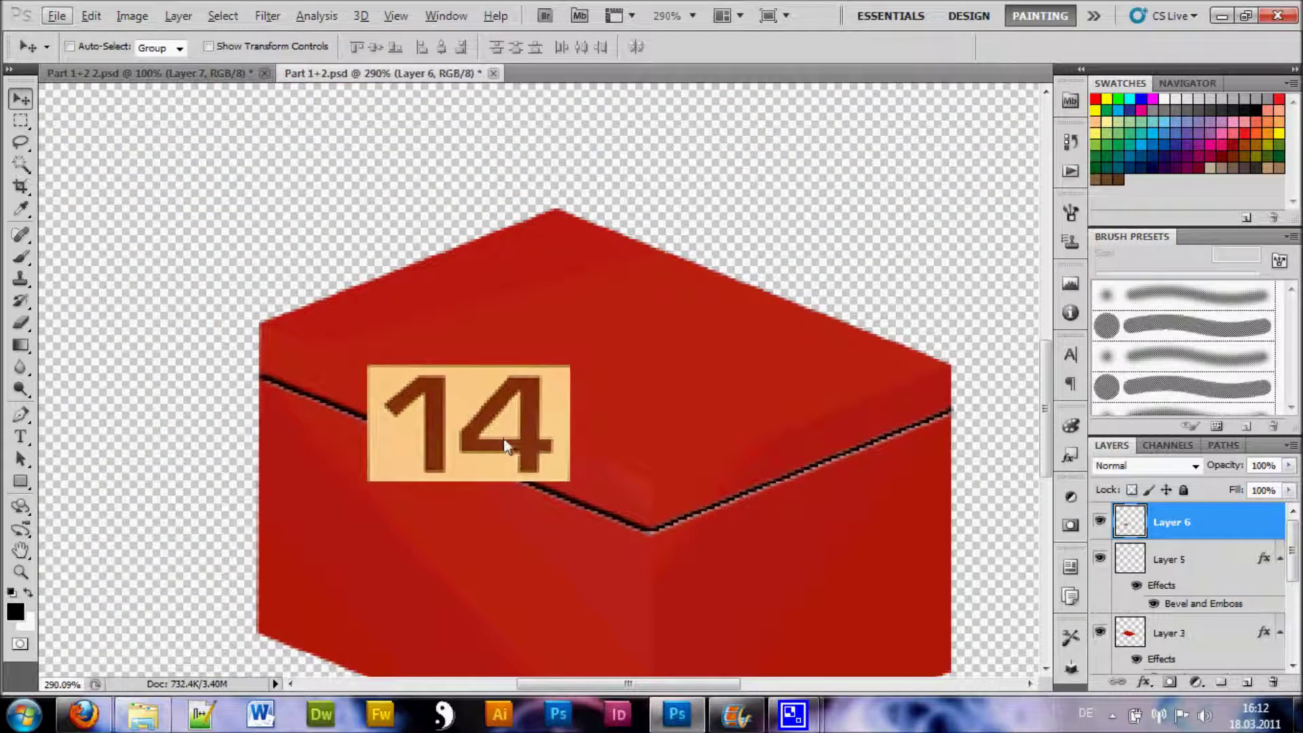
drag(528, 403, 490, 490)
scroll(490, 490, down, 4)
drag(446, 405, 458, 434)
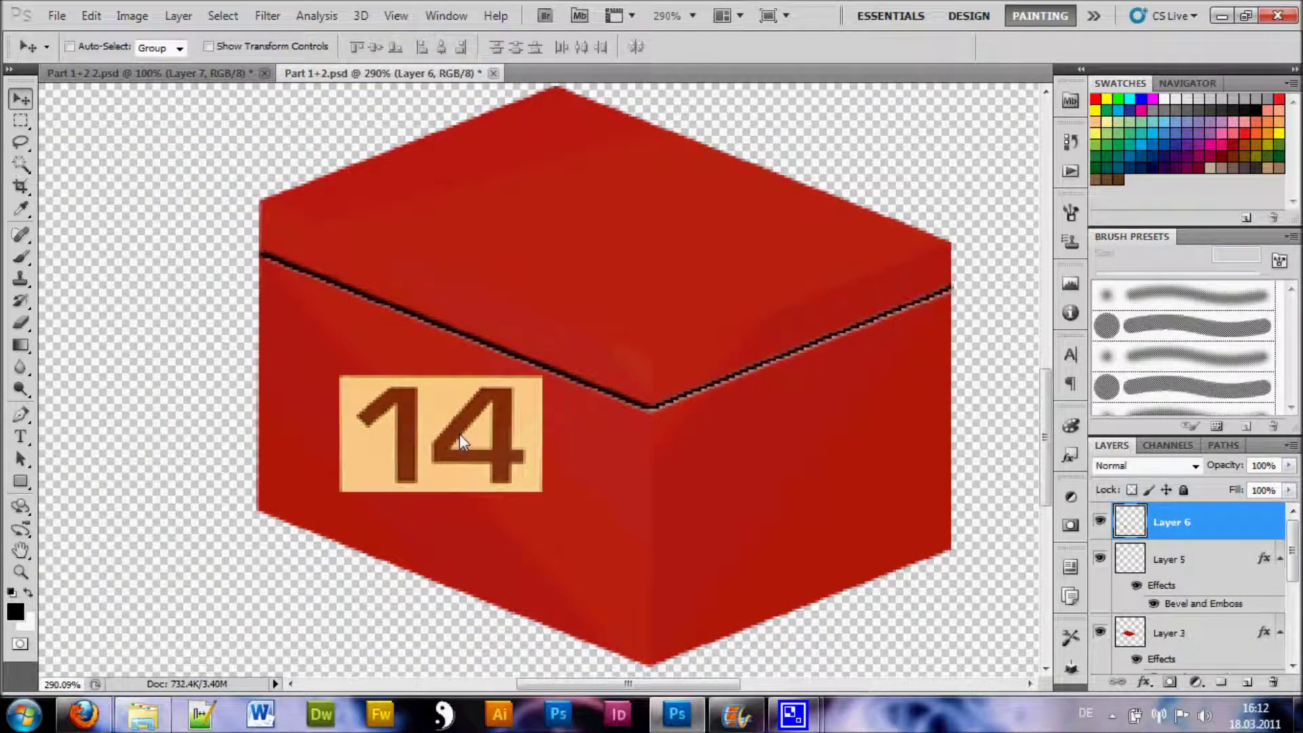
- Enlarge the 14 plate to about 157% with Free Transform and position it
key(ctrl+t)
drag(347, 387, 253, 279)
drag(319, 370, 380, 380)
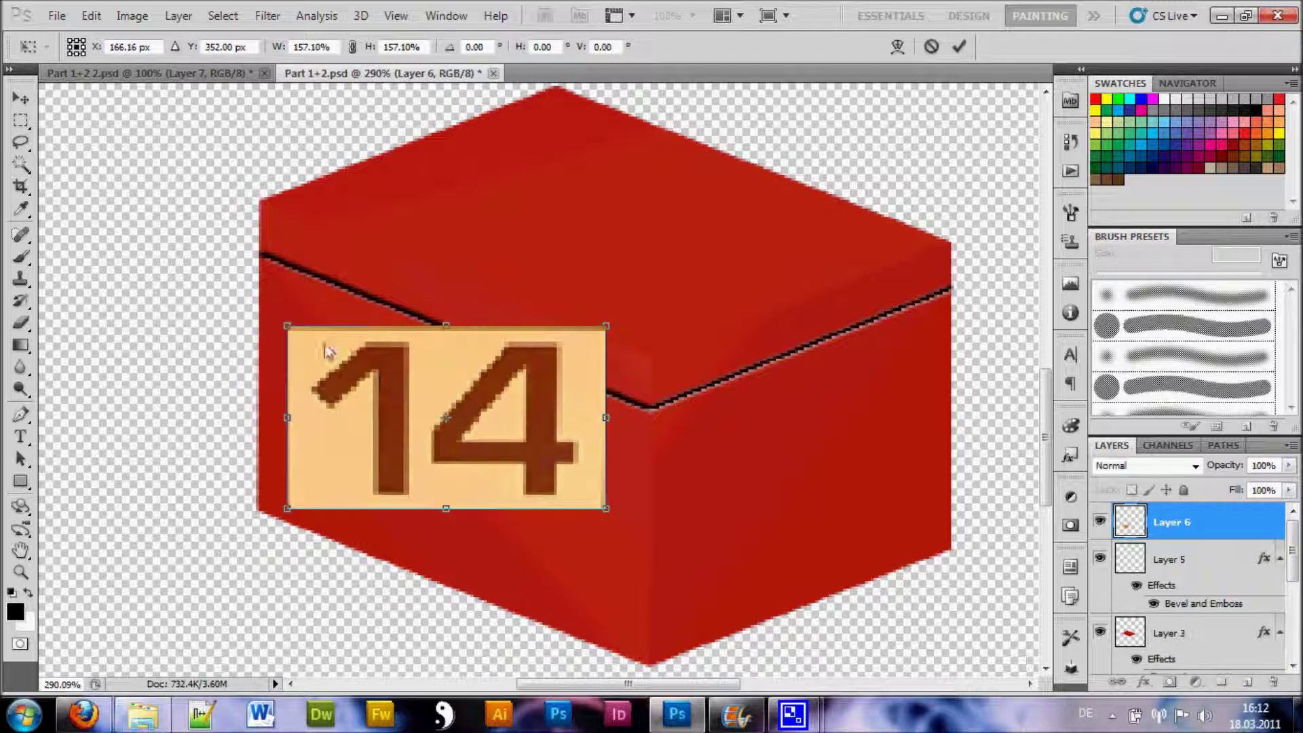
drag(297, 330, 299, 330)
drag(365, 372, 494, 434)
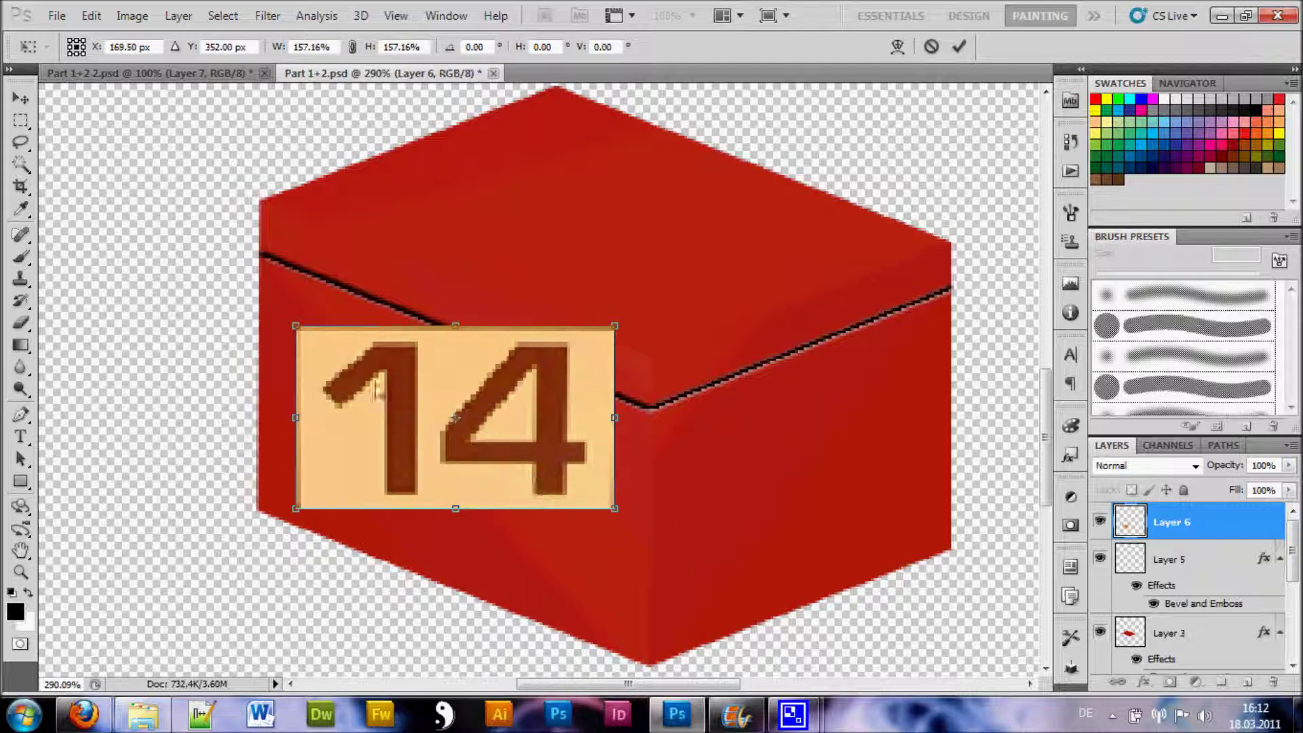
- Apply a perspective slant to the plate, raising its left side to match the face
right_click(417, 404)
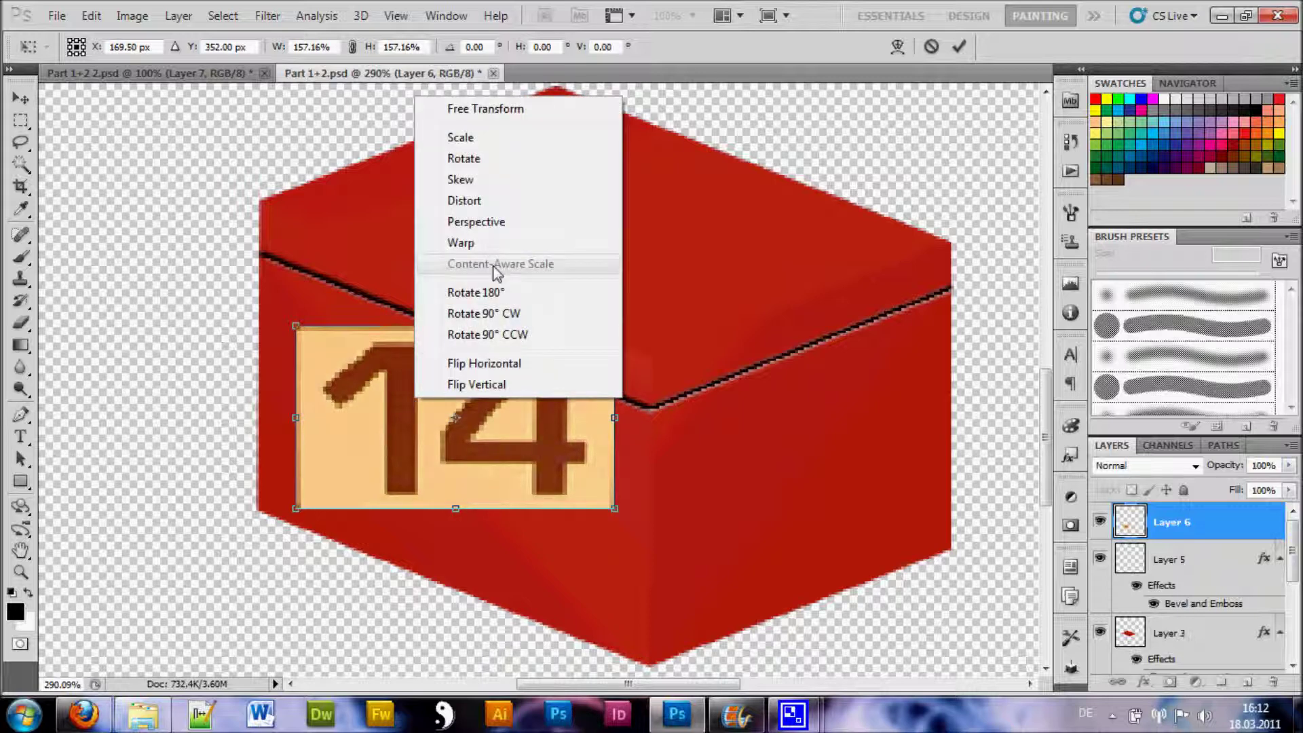
click(476, 224)
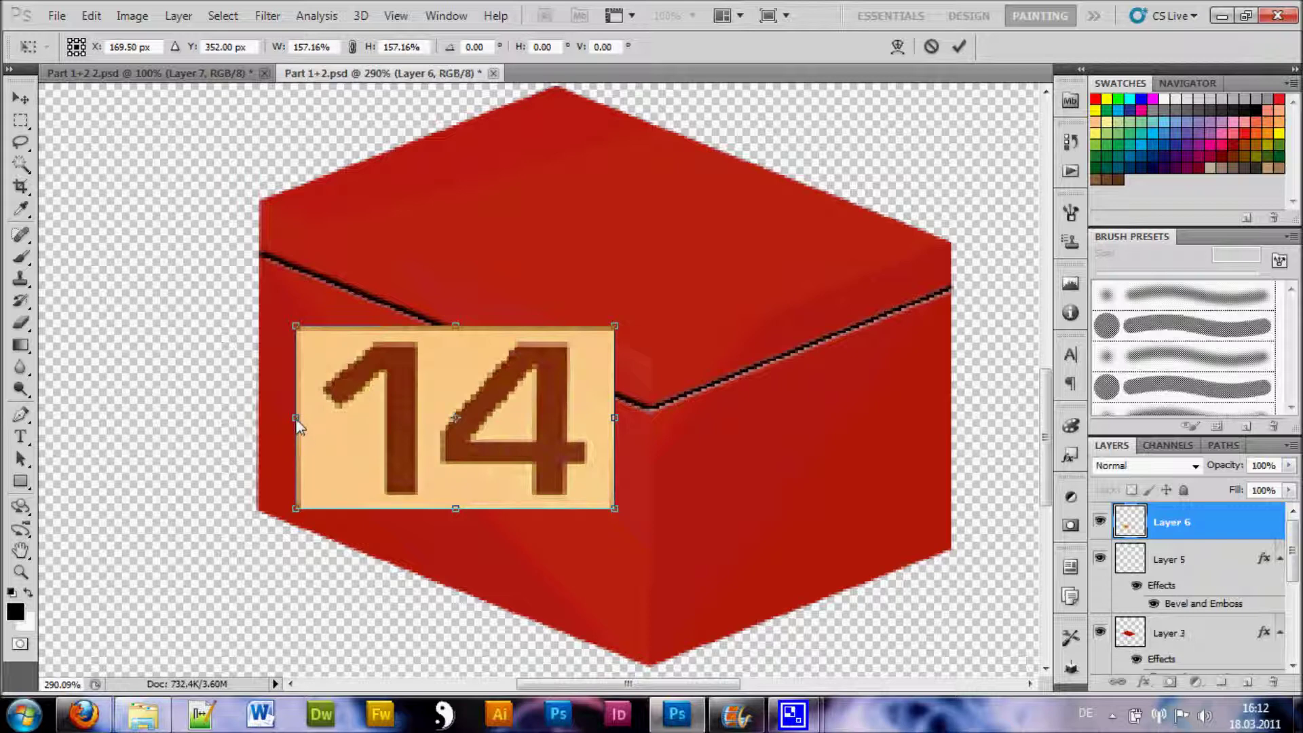
drag(299, 420, 307, 320)
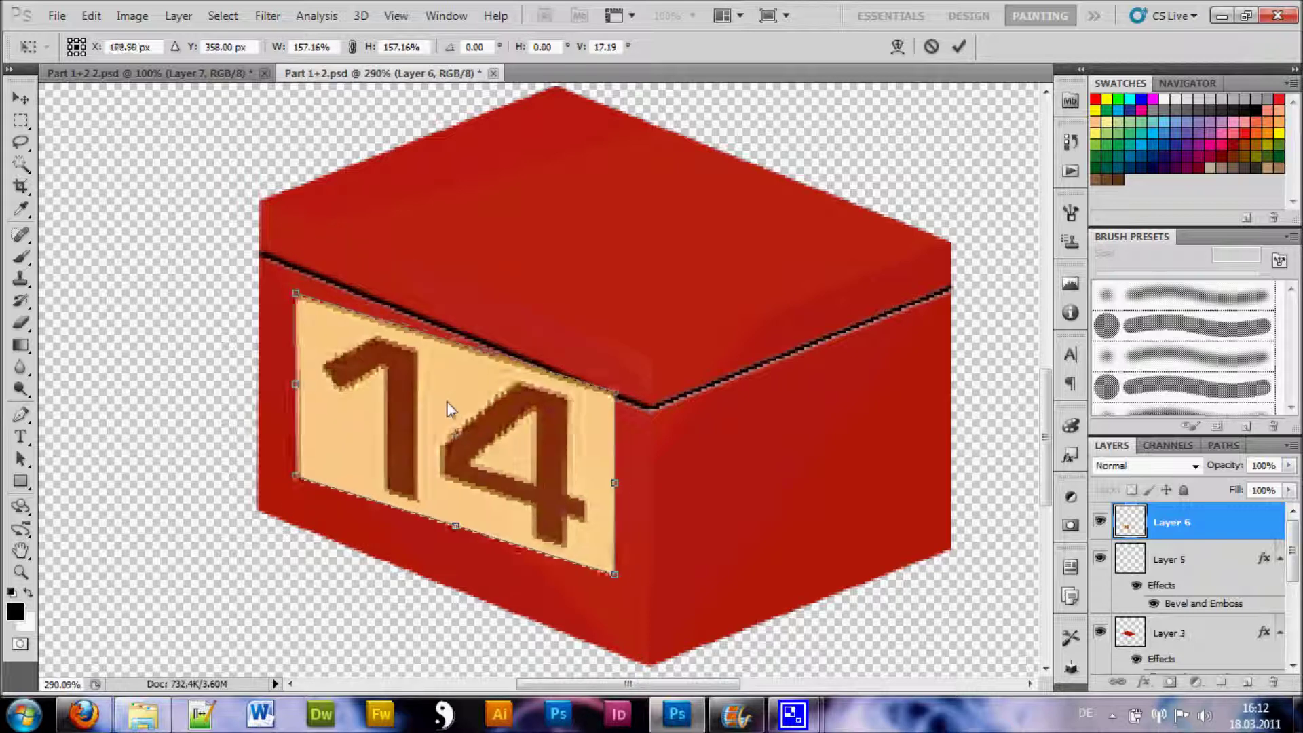
drag(299, 391, 303, 369)
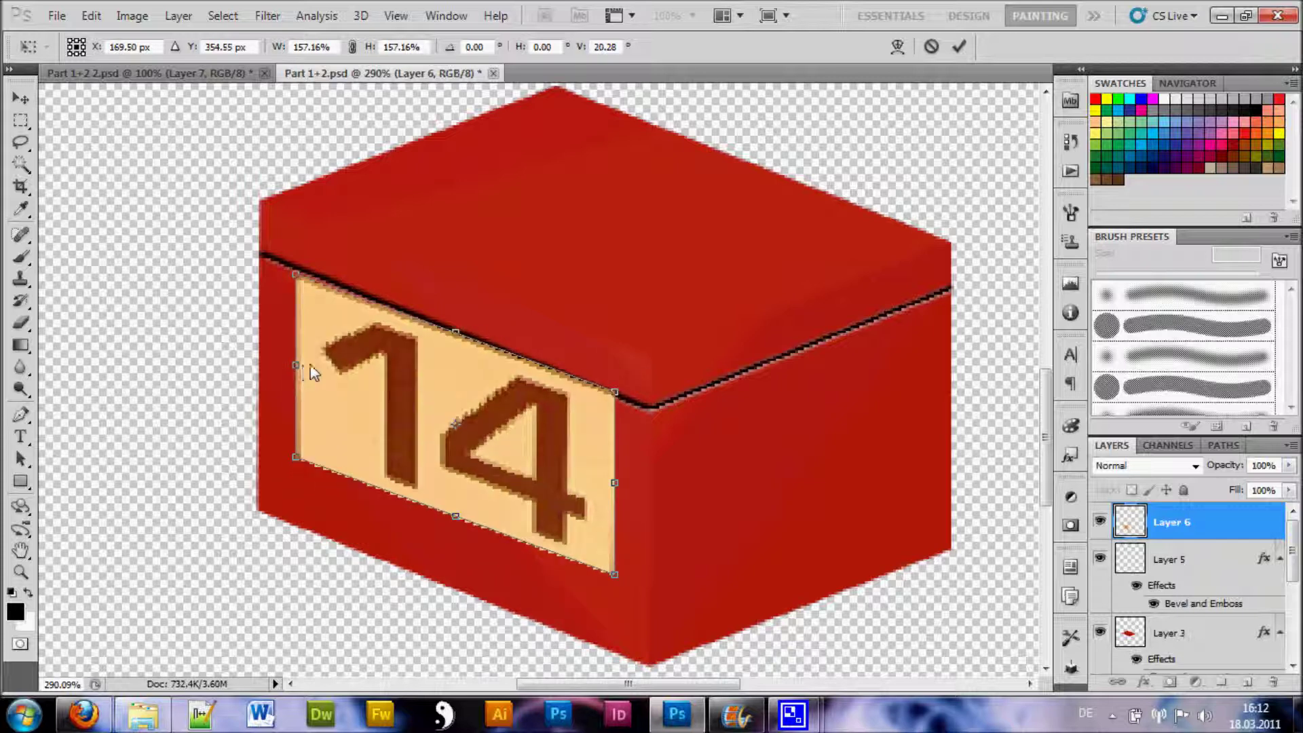
drag(455, 385, 446, 407)
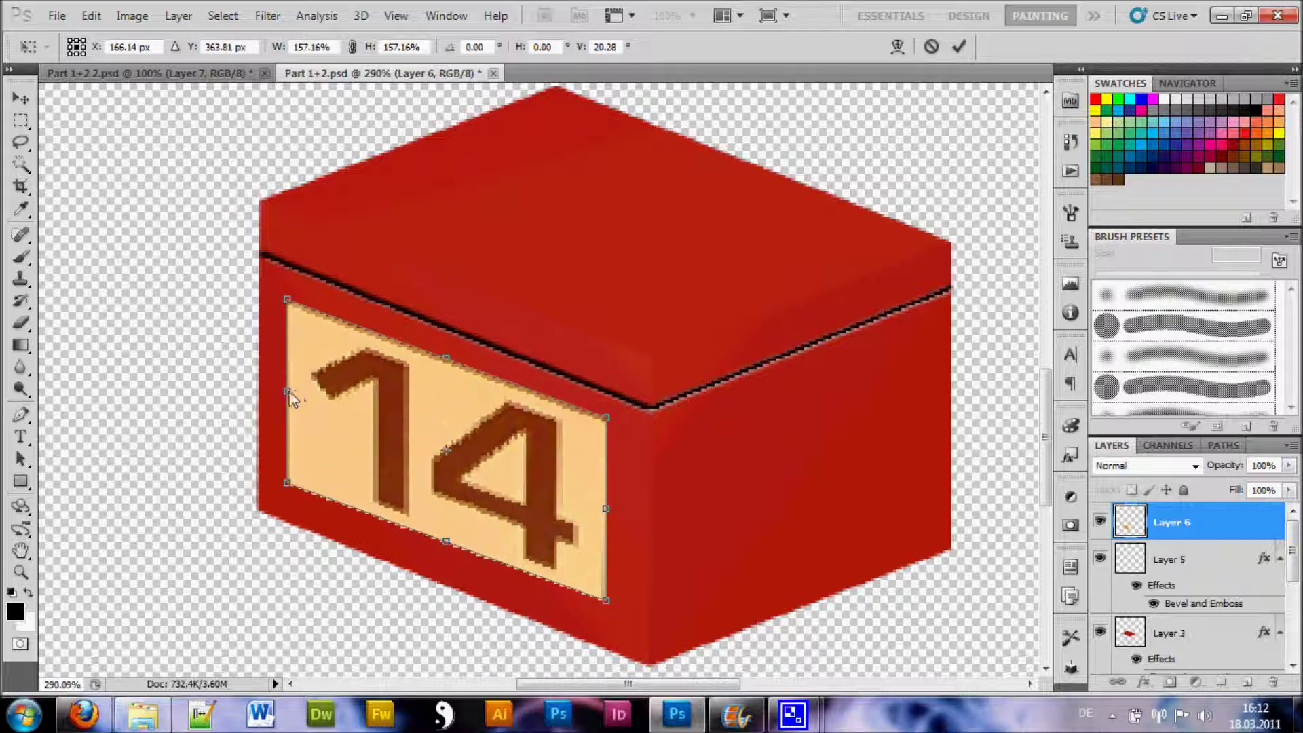
drag(292, 397, 294, 377)
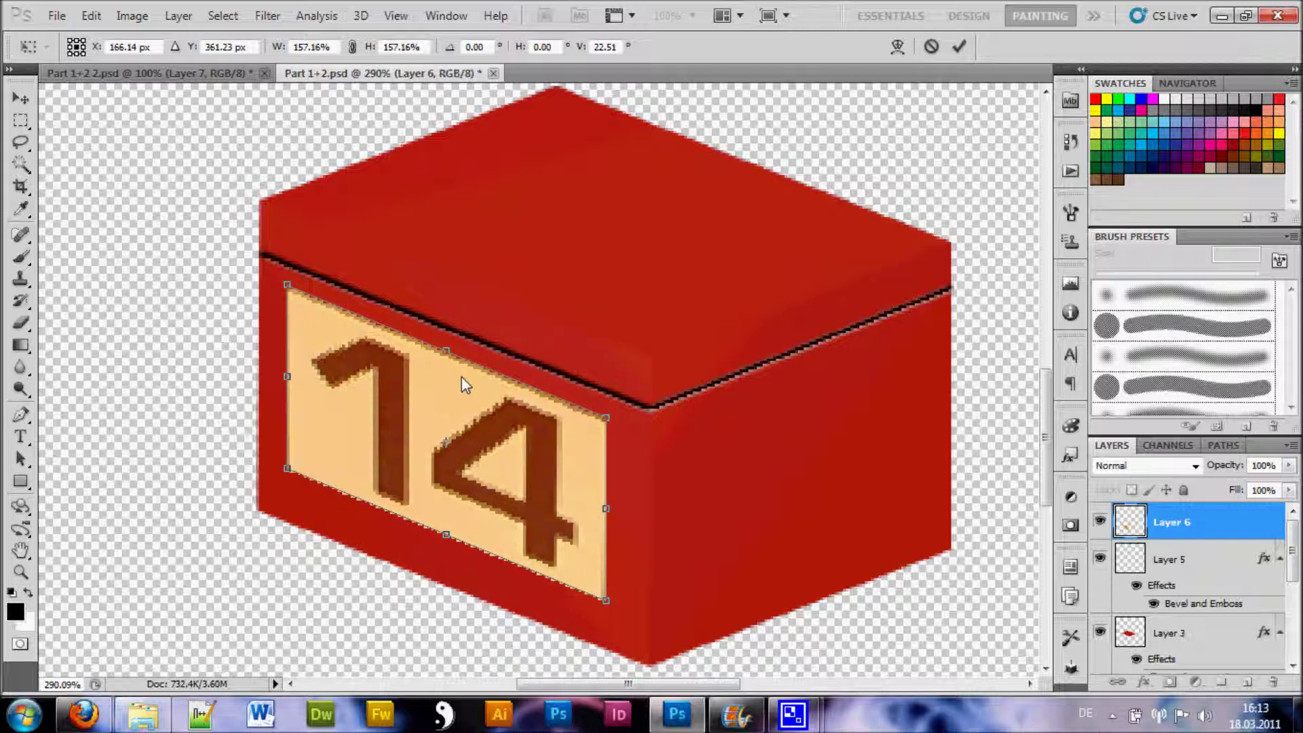
drag(463, 385, 467, 379)
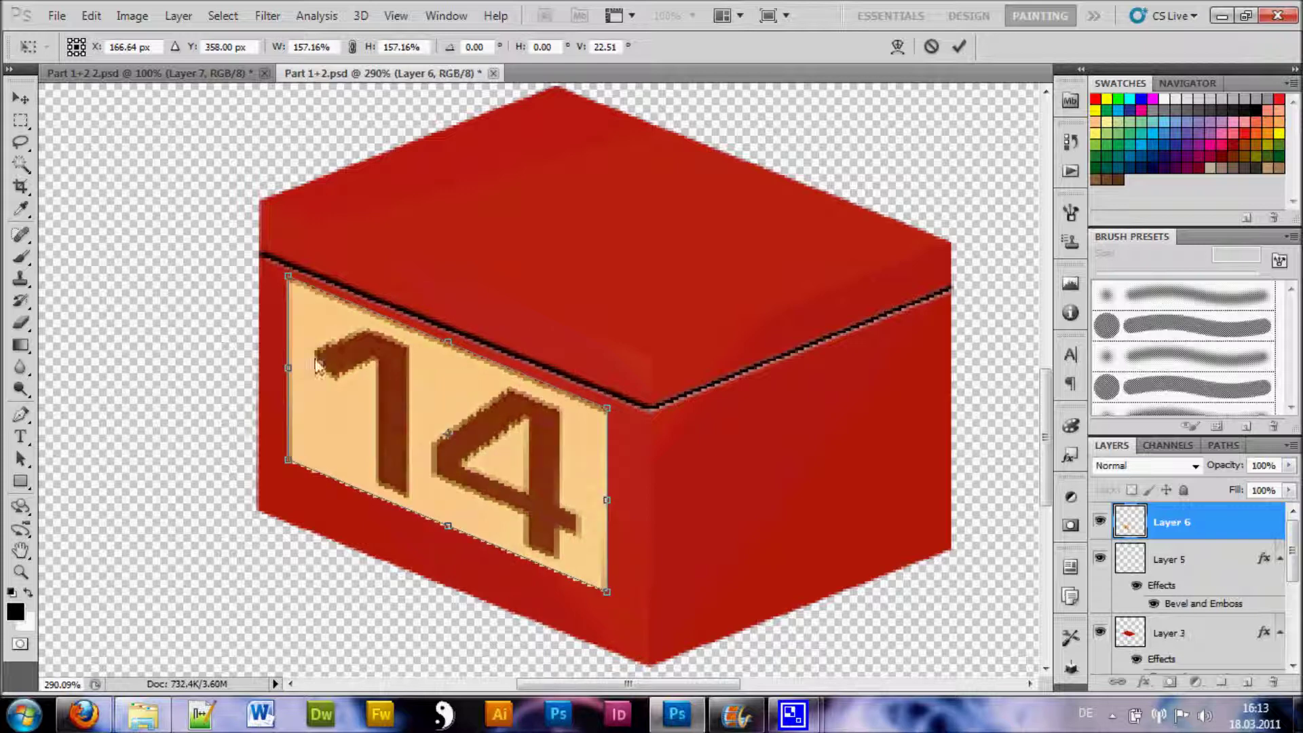
- Narrow the plate from its left edge, reposition it, and commit the transform
right_click(475, 436)
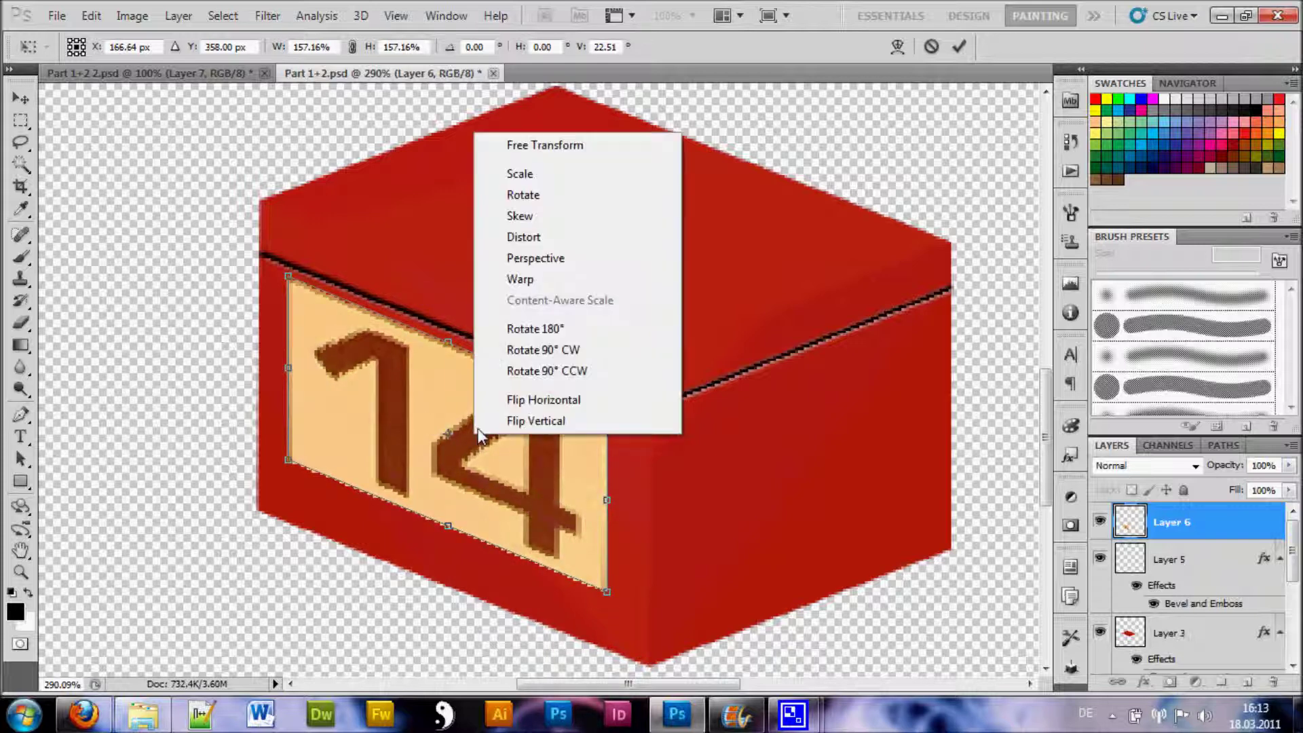
click(563, 177)
drag(289, 370, 351, 405)
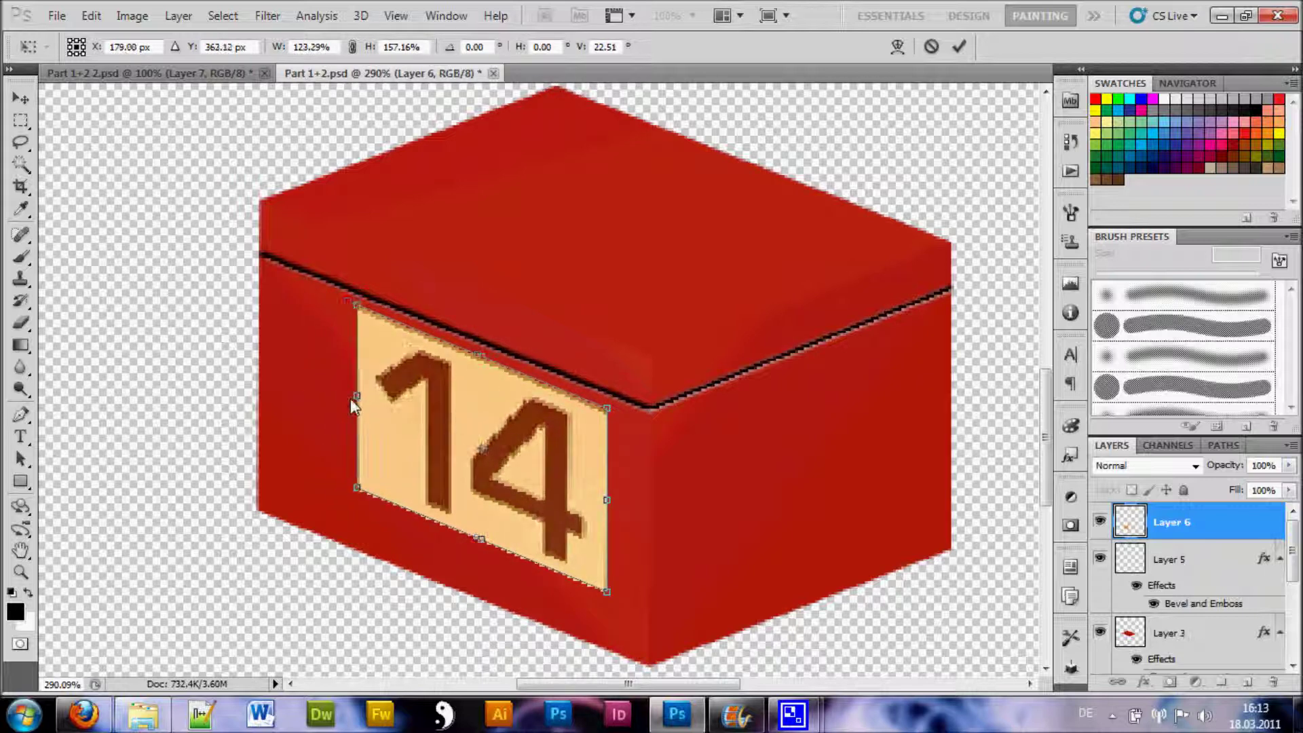
drag(425, 425, 399, 406)
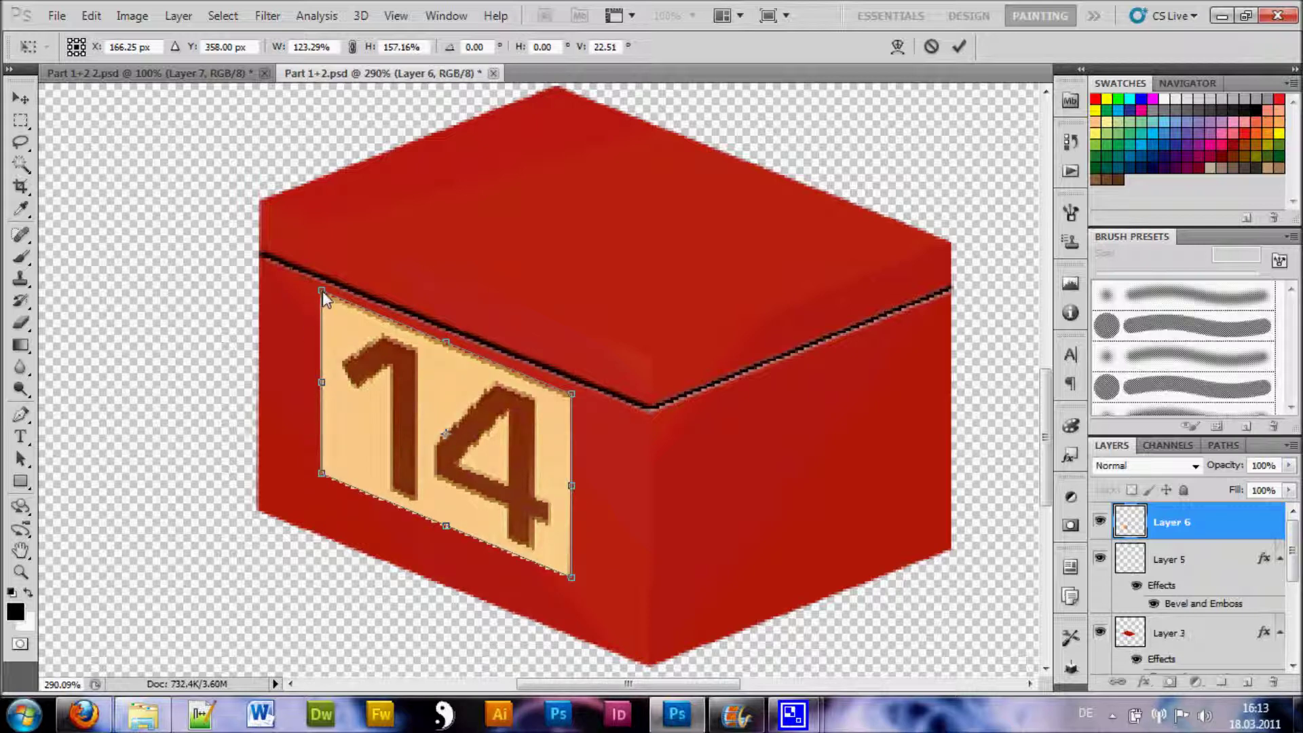
key(Return)
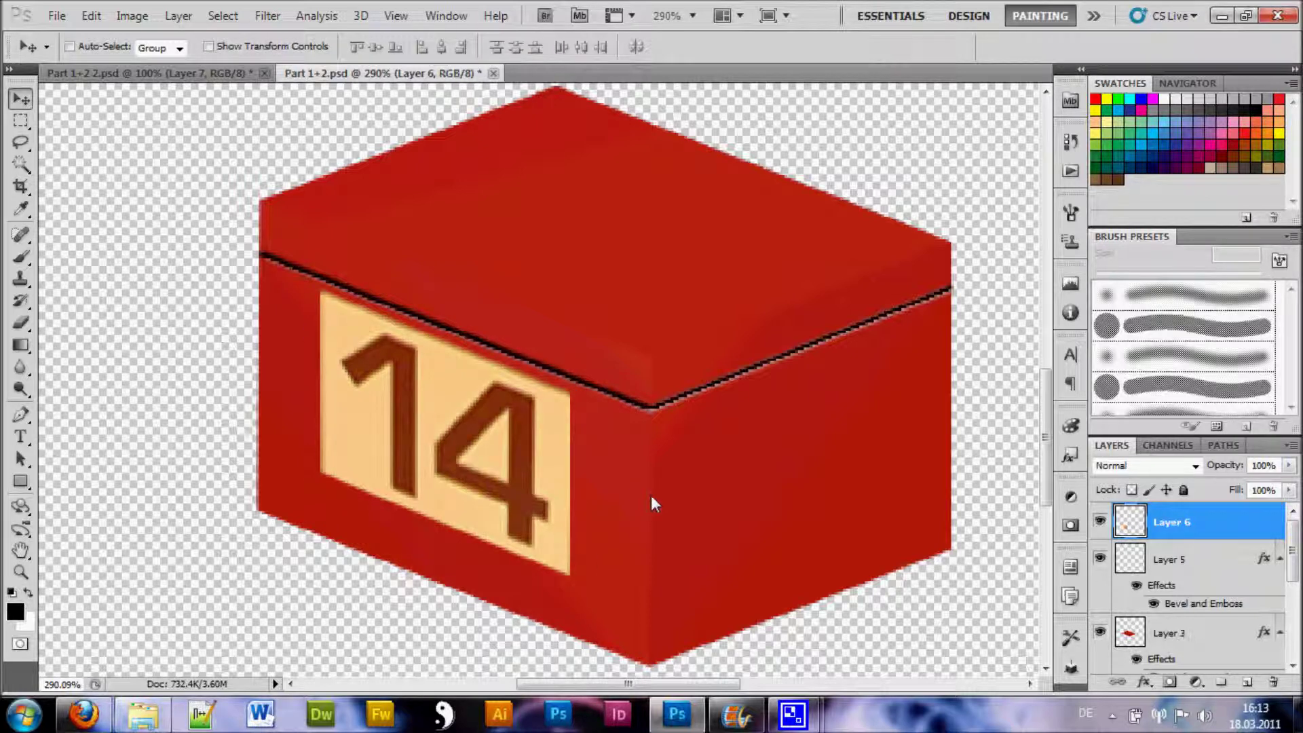
scroll(721, 463, down, 5)
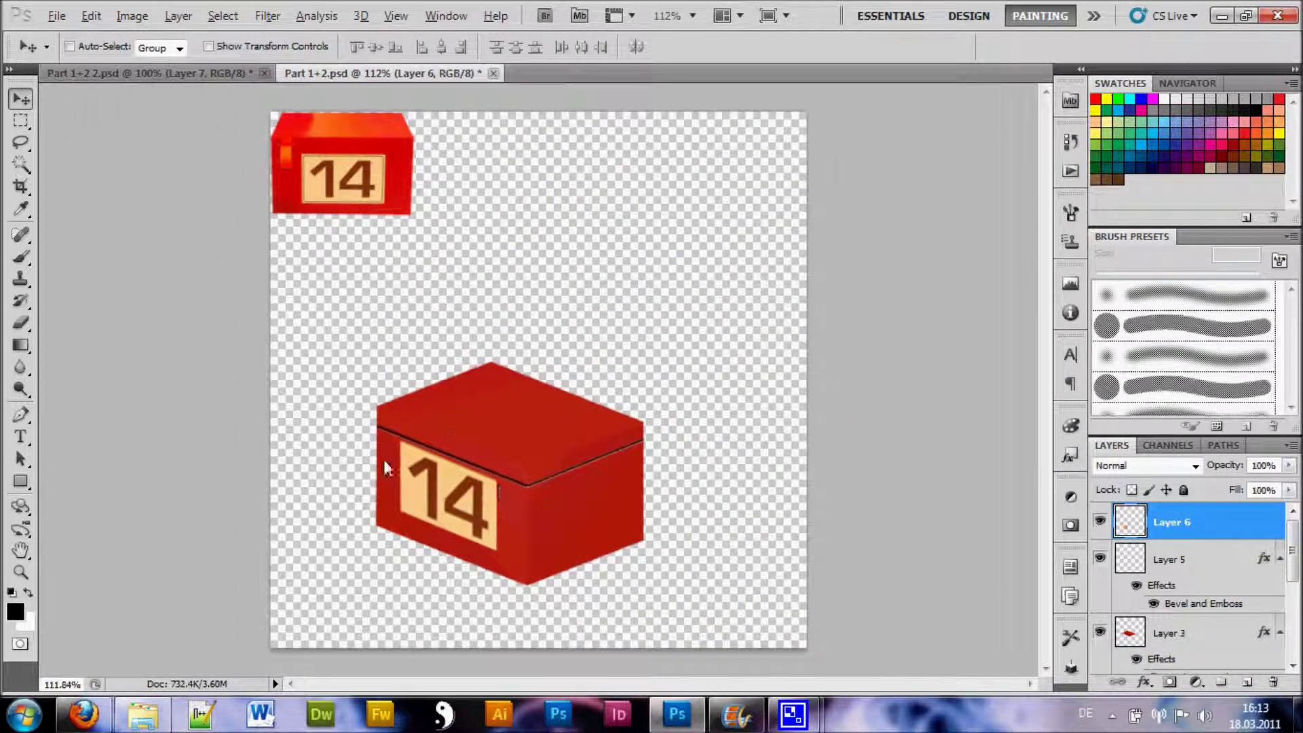
scroll(413, 490, up, 5)
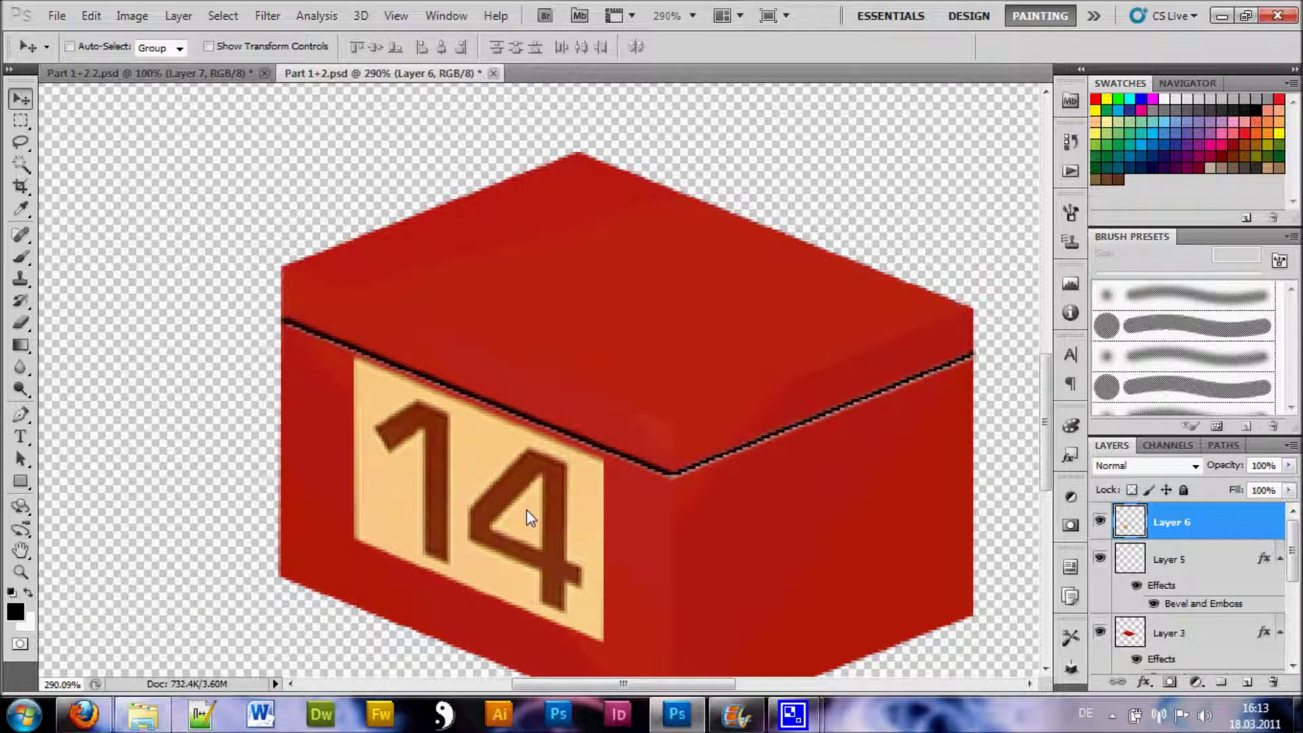
scroll(721, 510, down, 1)
scroll(721, 509, down, 3)
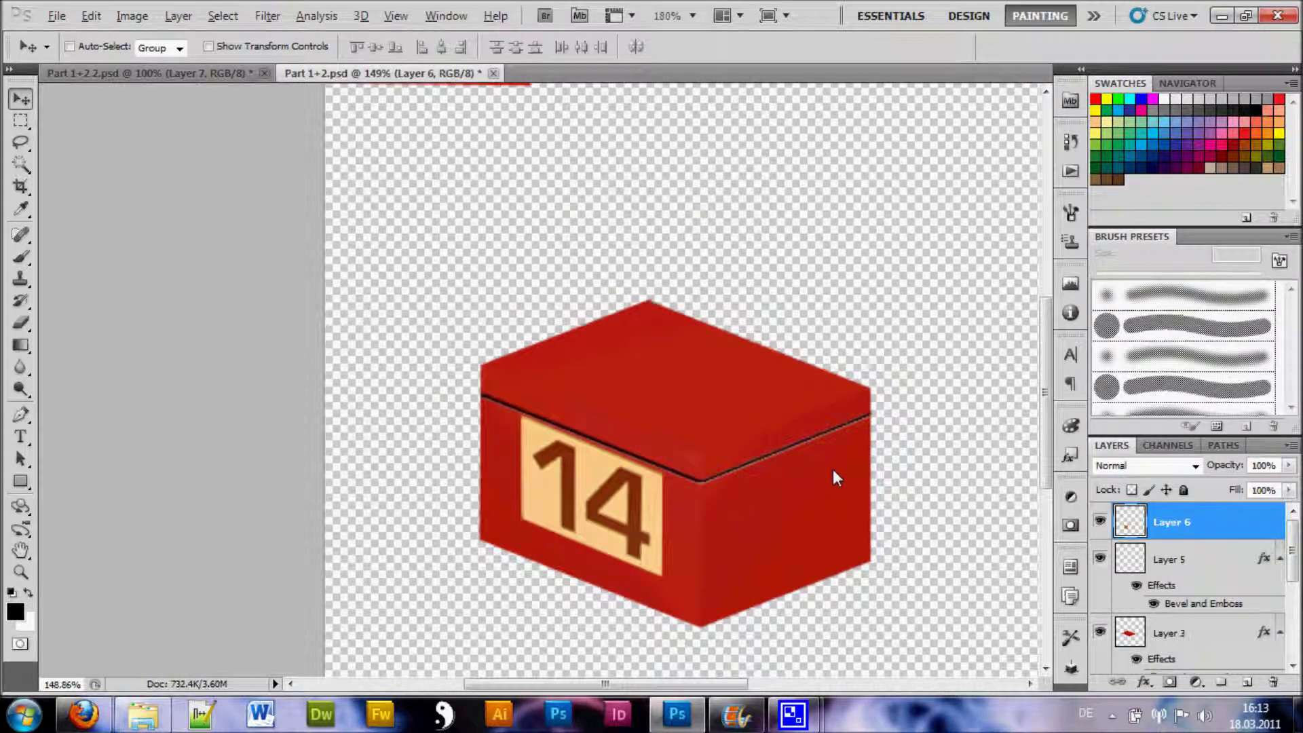
scroll(706, 442, up, 2)
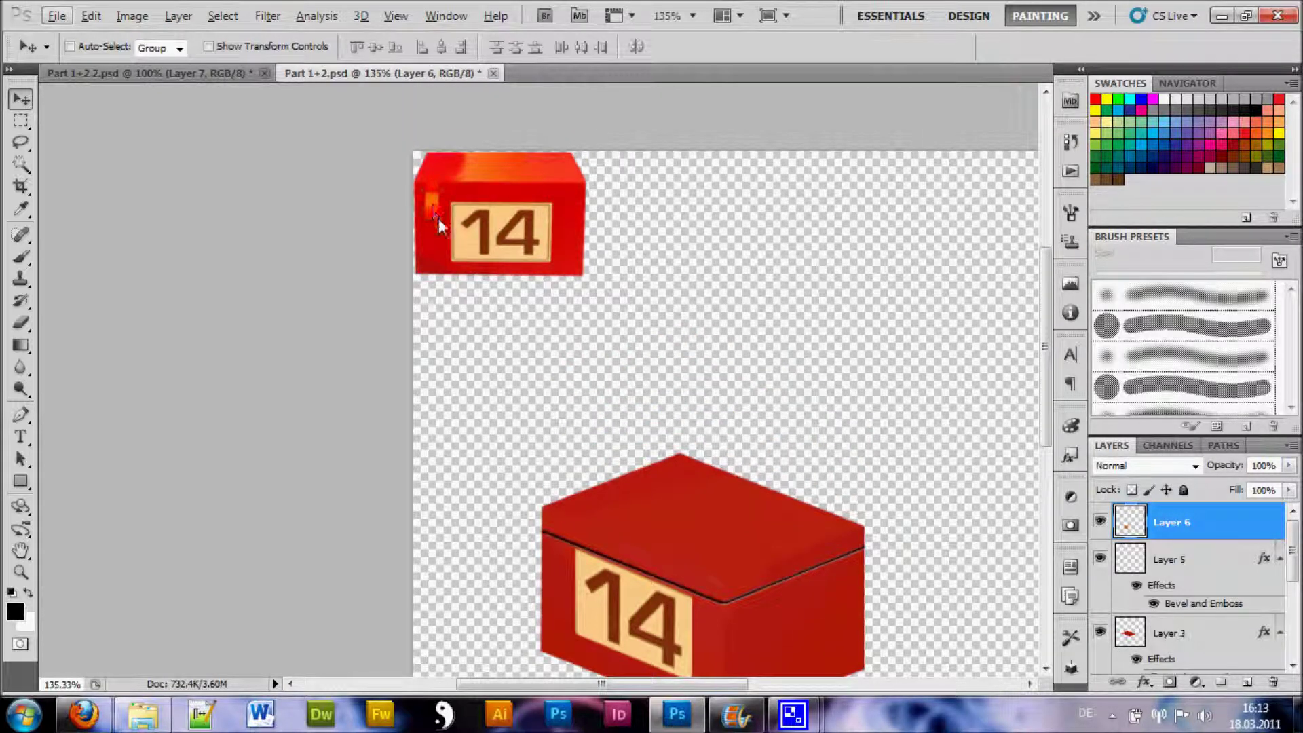
scroll(442, 270, up, 2)
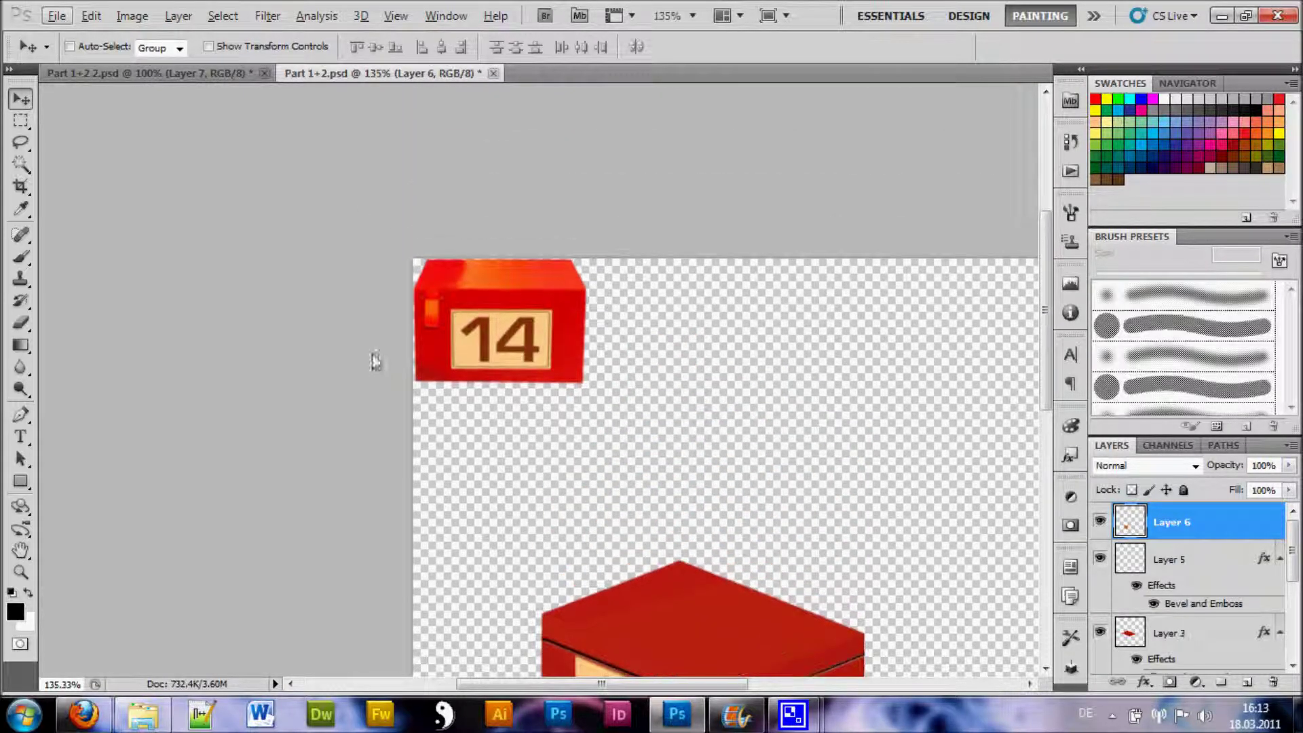
scroll(343, 340, up, 2)
scroll(506, 350, up, 4)
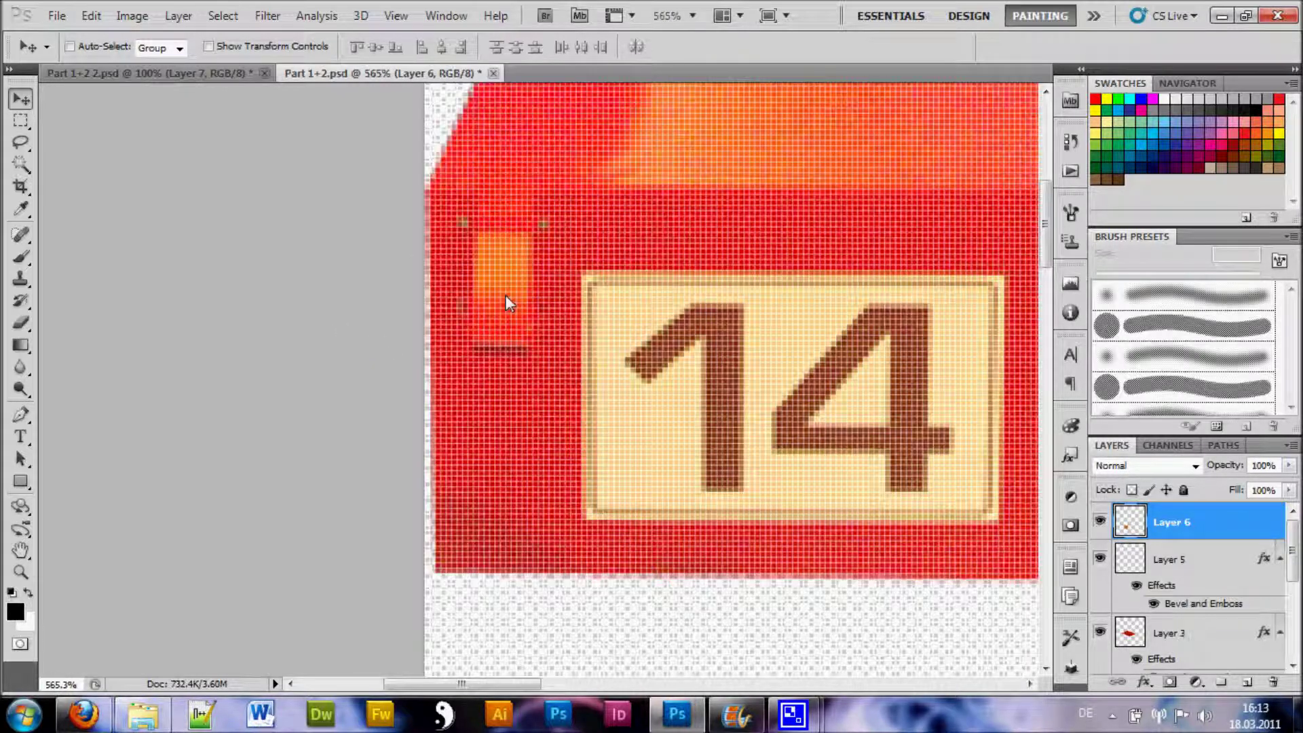
scroll(520, 286, down, 3)
scroll(519, 296, up, 1)
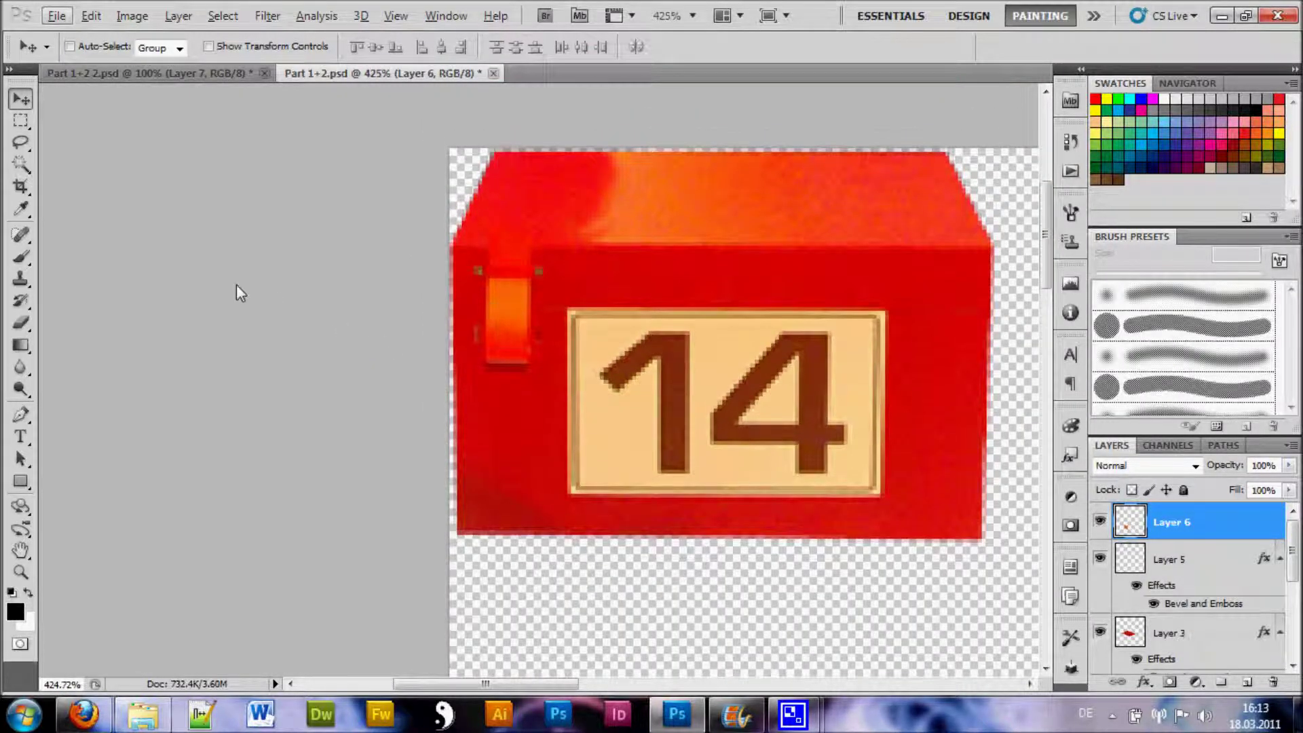
- Trace a closed pen path around the orange flag on the small upper box
click(21, 415)
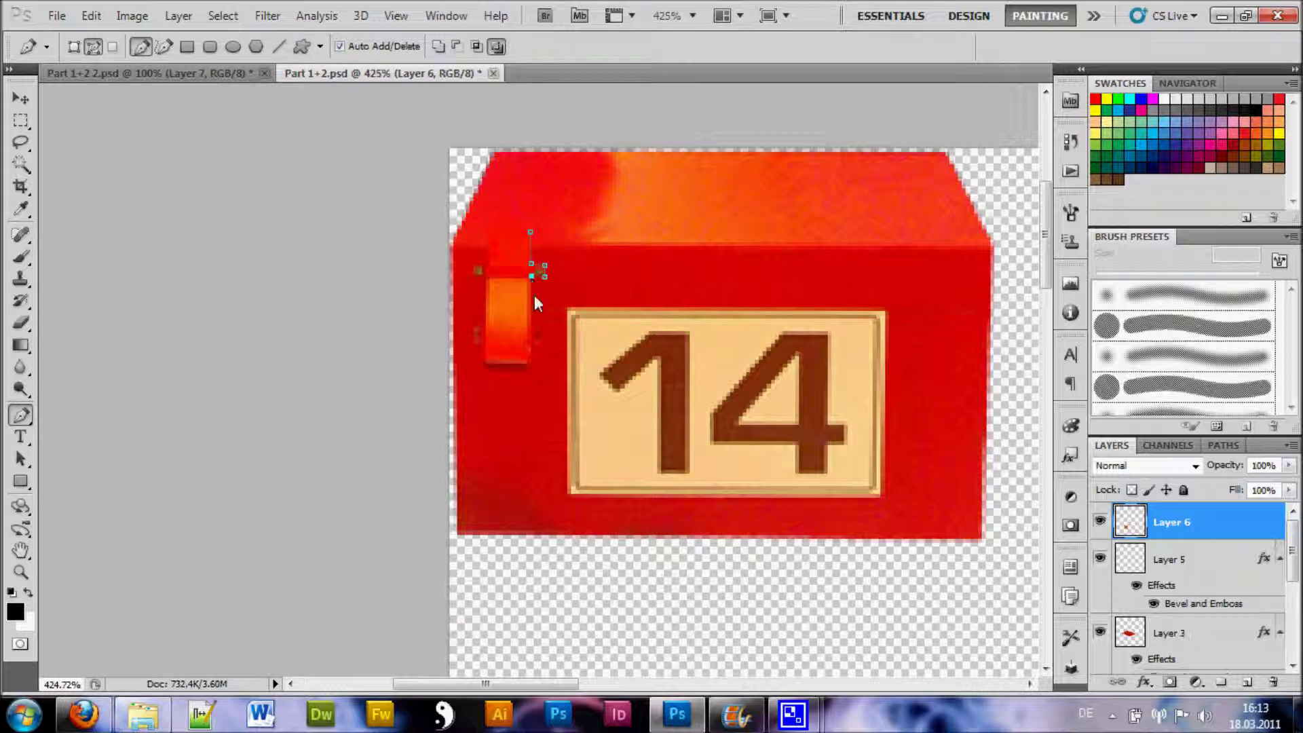
click(533, 328)
click(480, 326)
ctrl+click(533, 231)
- Convert the flag path to an unfeathered selection, copy it, and select Layer 1
right_click(503, 292)
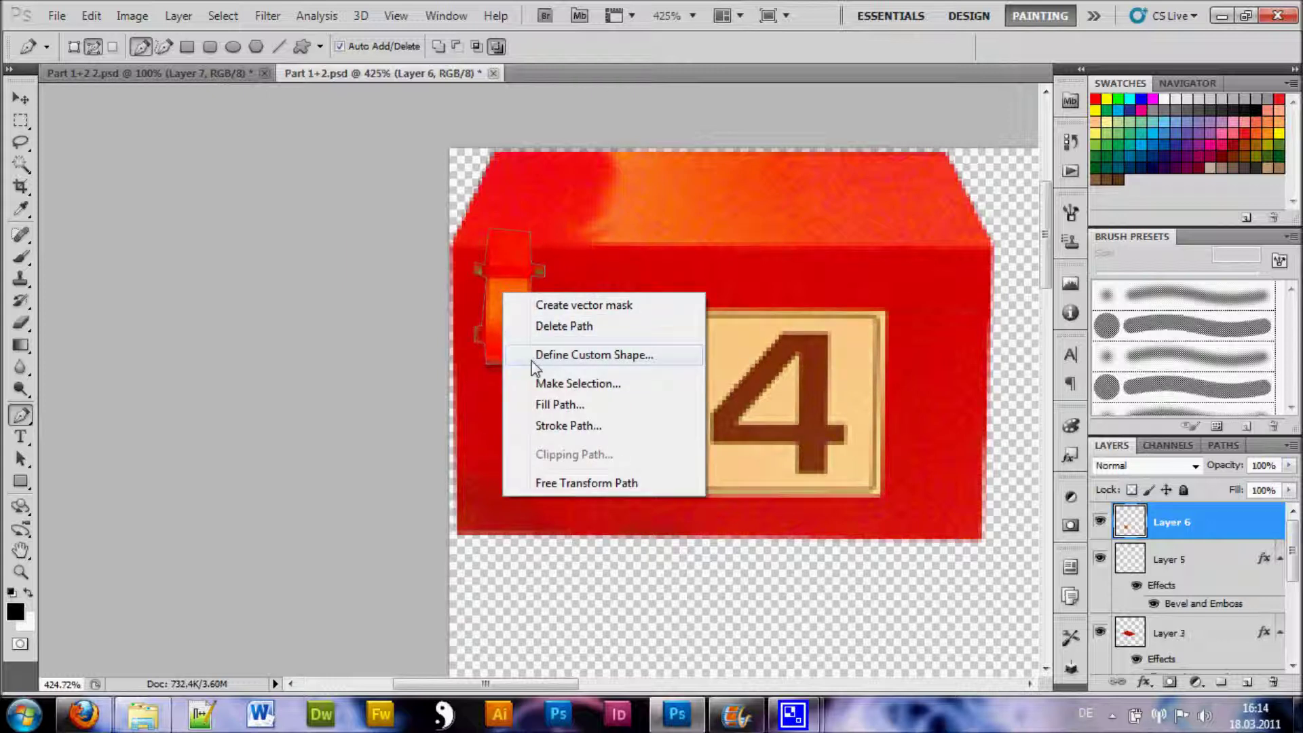
click(567, 392)
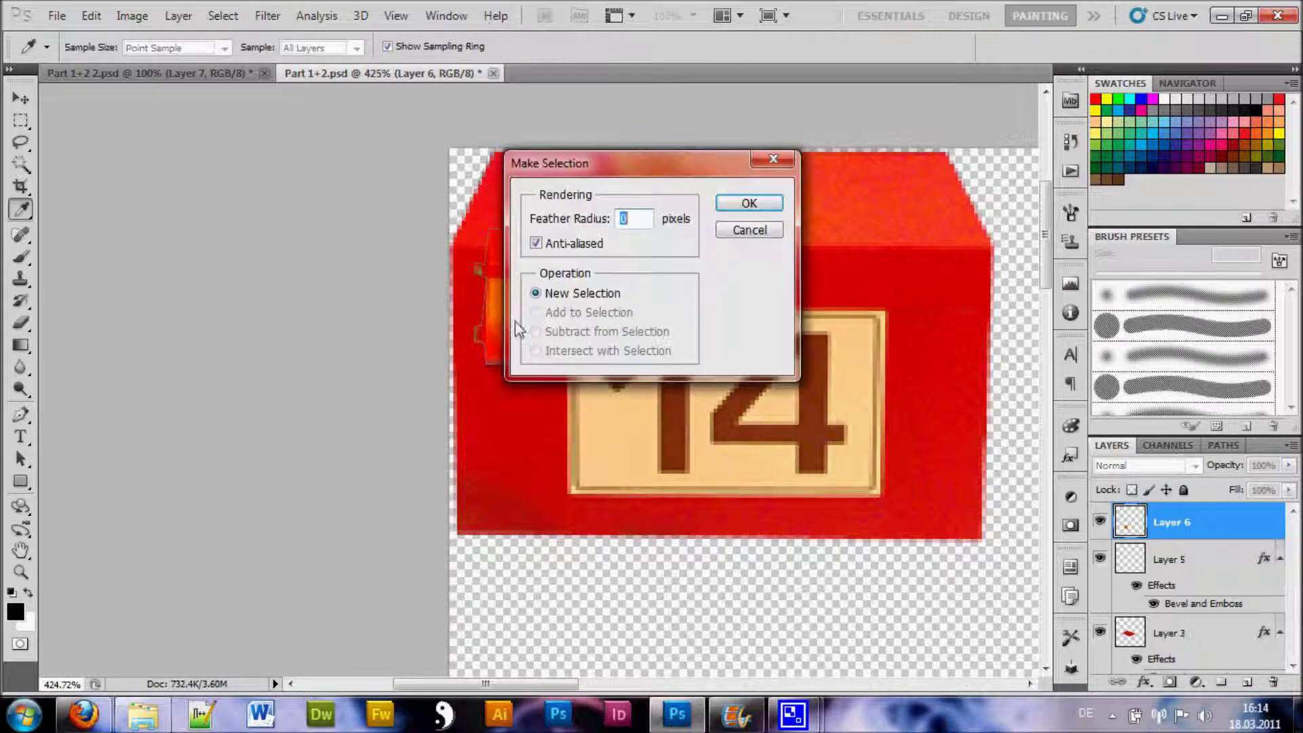
click(767, 205)
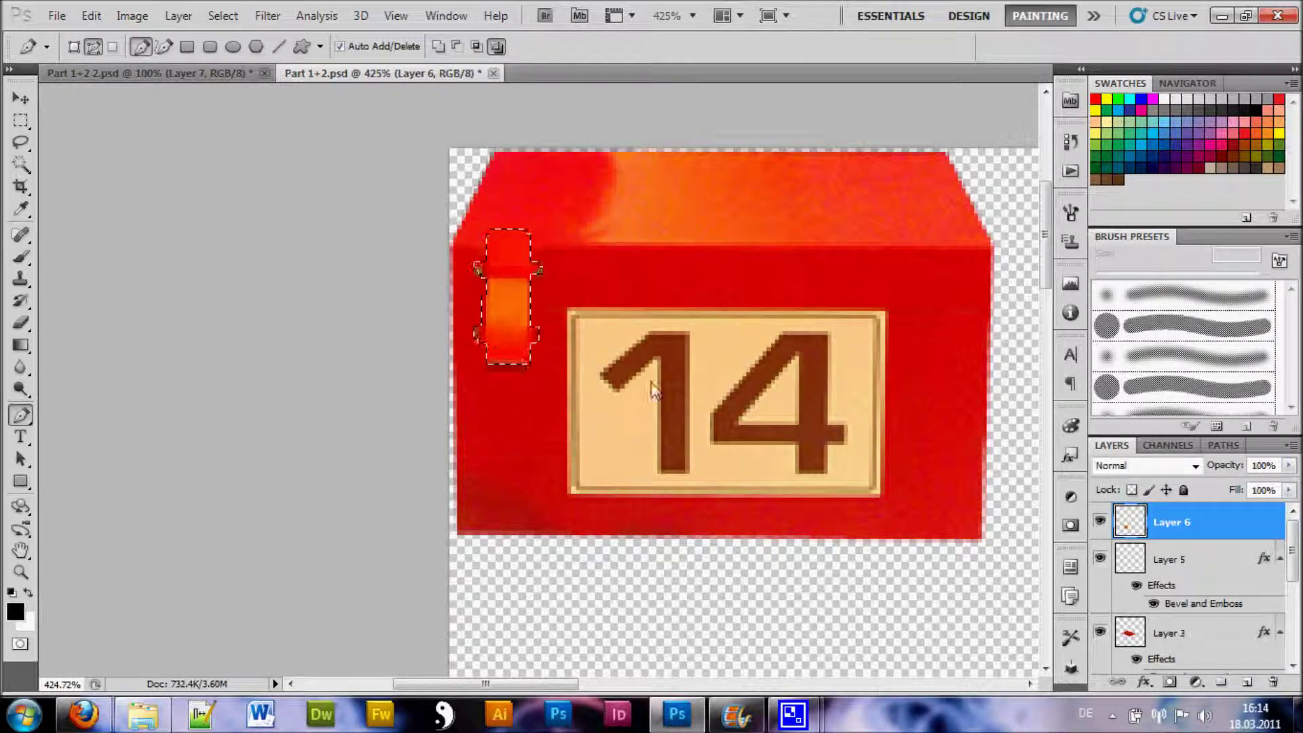
key(ctrl+c)
click(685, 272)
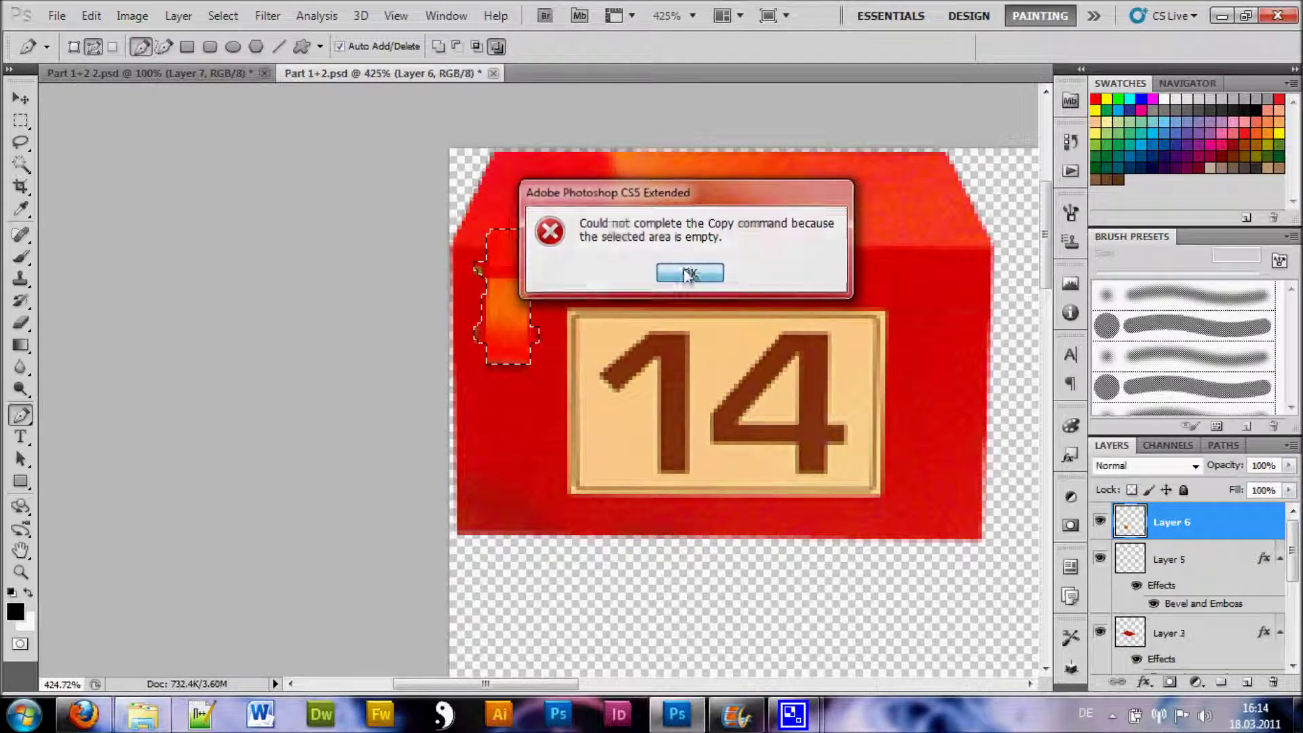
scroll(1215, 597, down, 5)
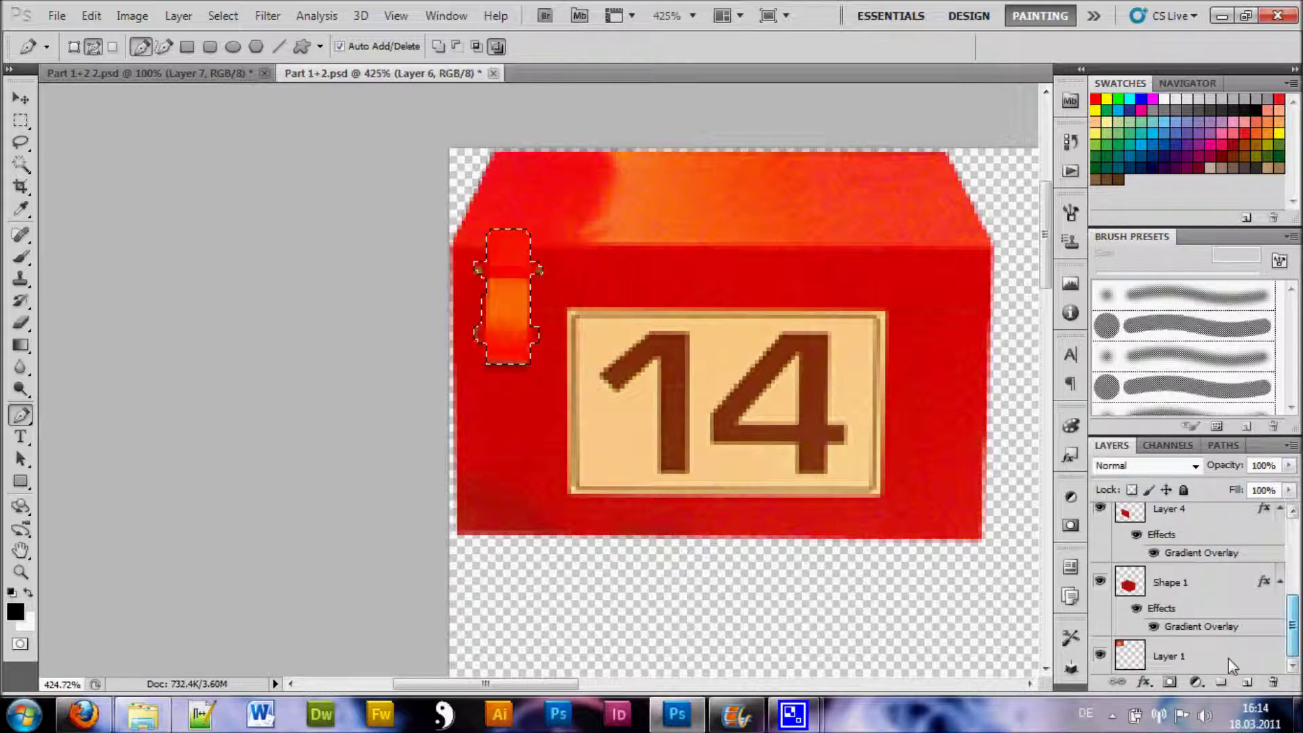
click(1227, 662)
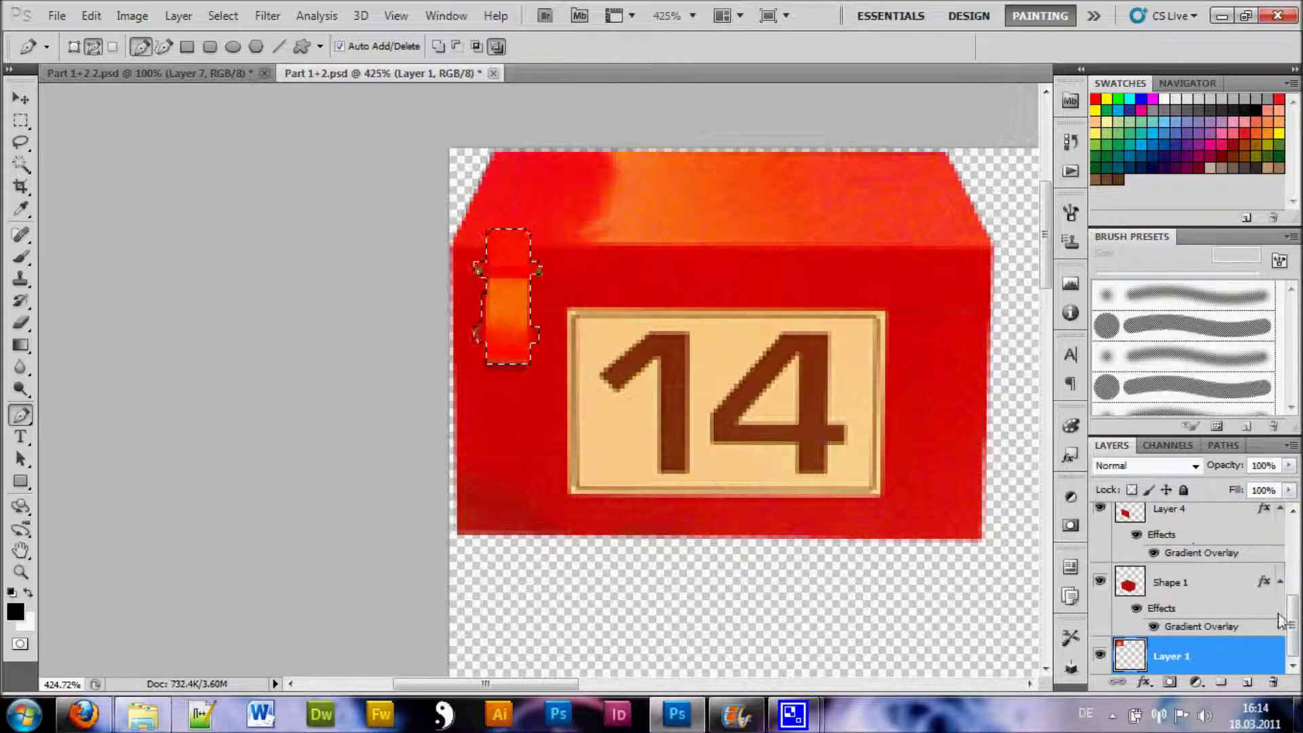
- Move Layer 7's orange clasp onto the 14 box, over the lid seam's front-left corner
drag(1292, 601, 1292, 536)
click(1187, 521)
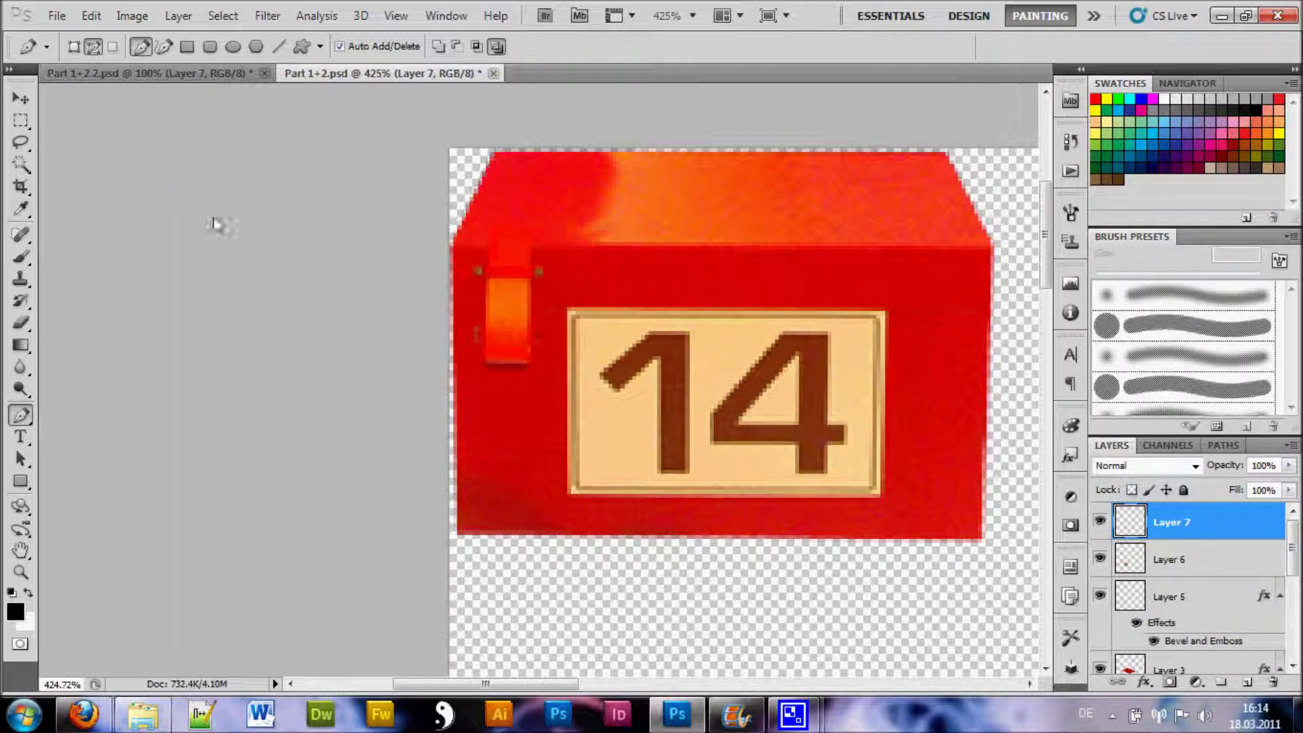
click(21, 98)
drag(364, 288, 902, 617)
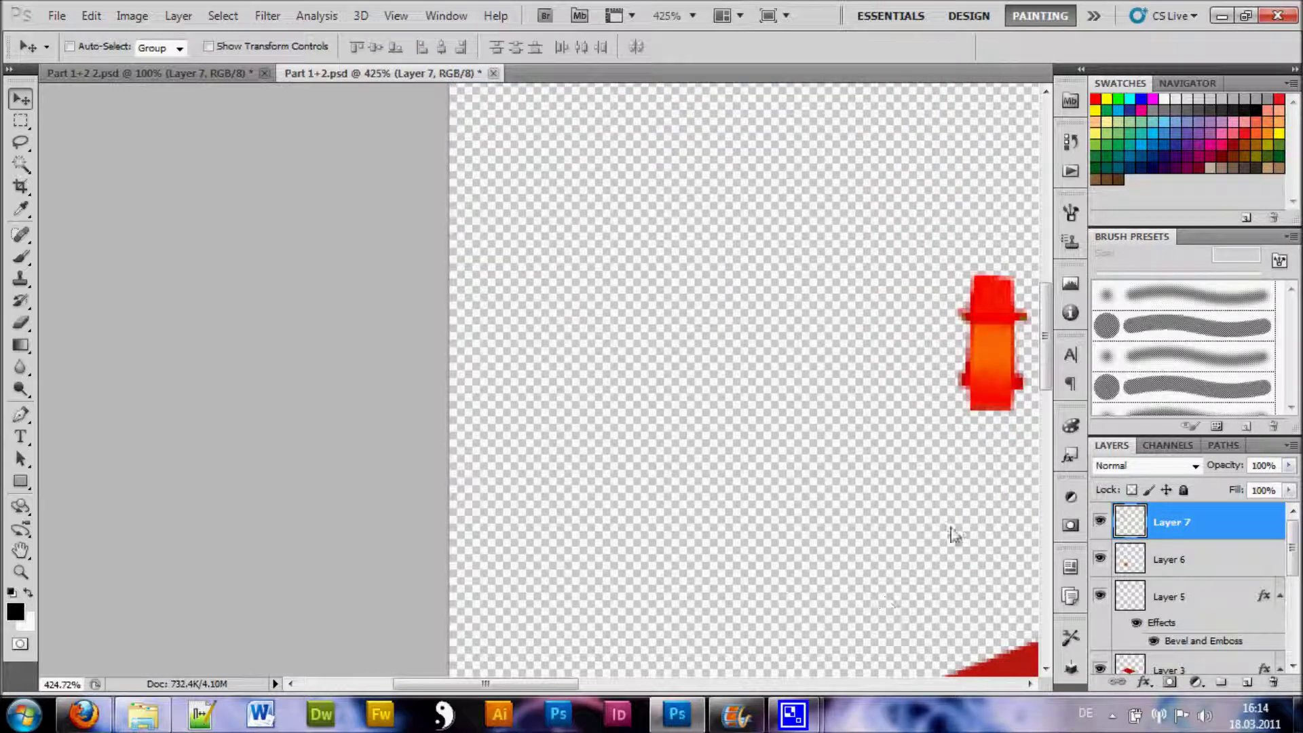
scroll(949, 533, down, 2)
drag(978, 347, 936, 604)
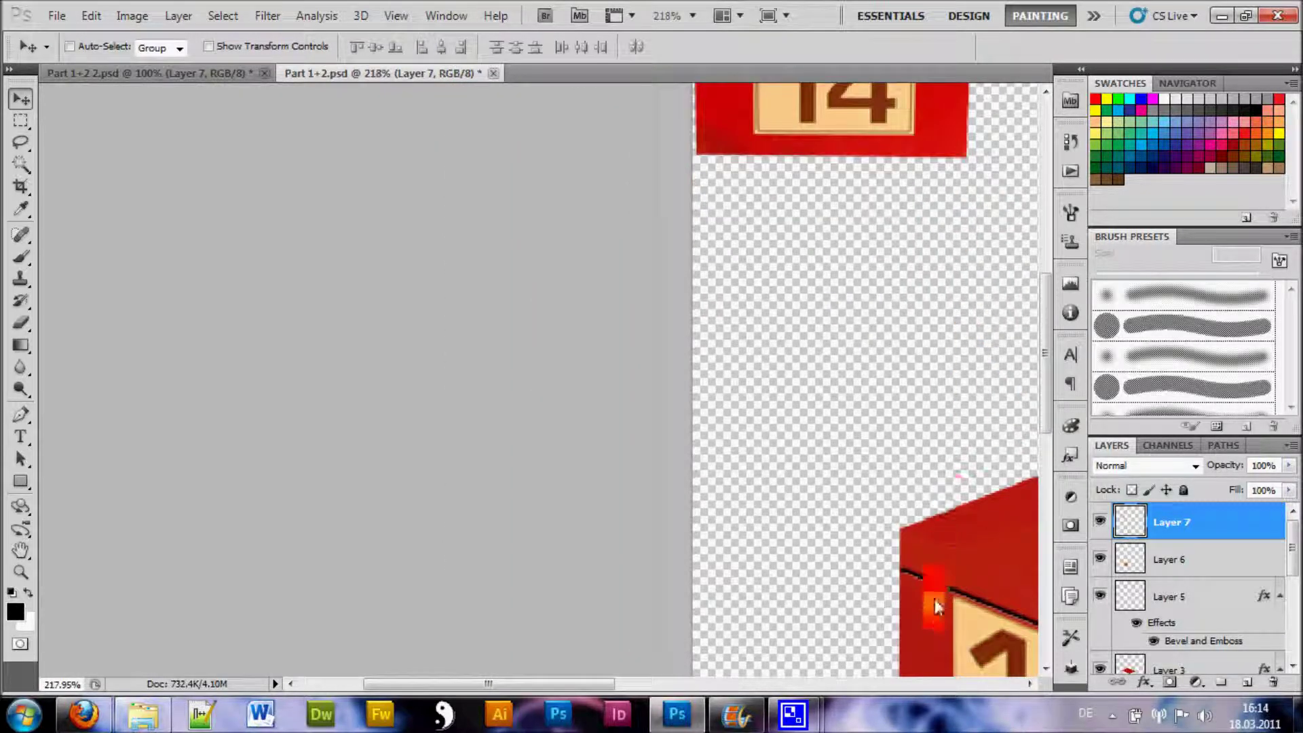
scroll(929, 581, down, 3)
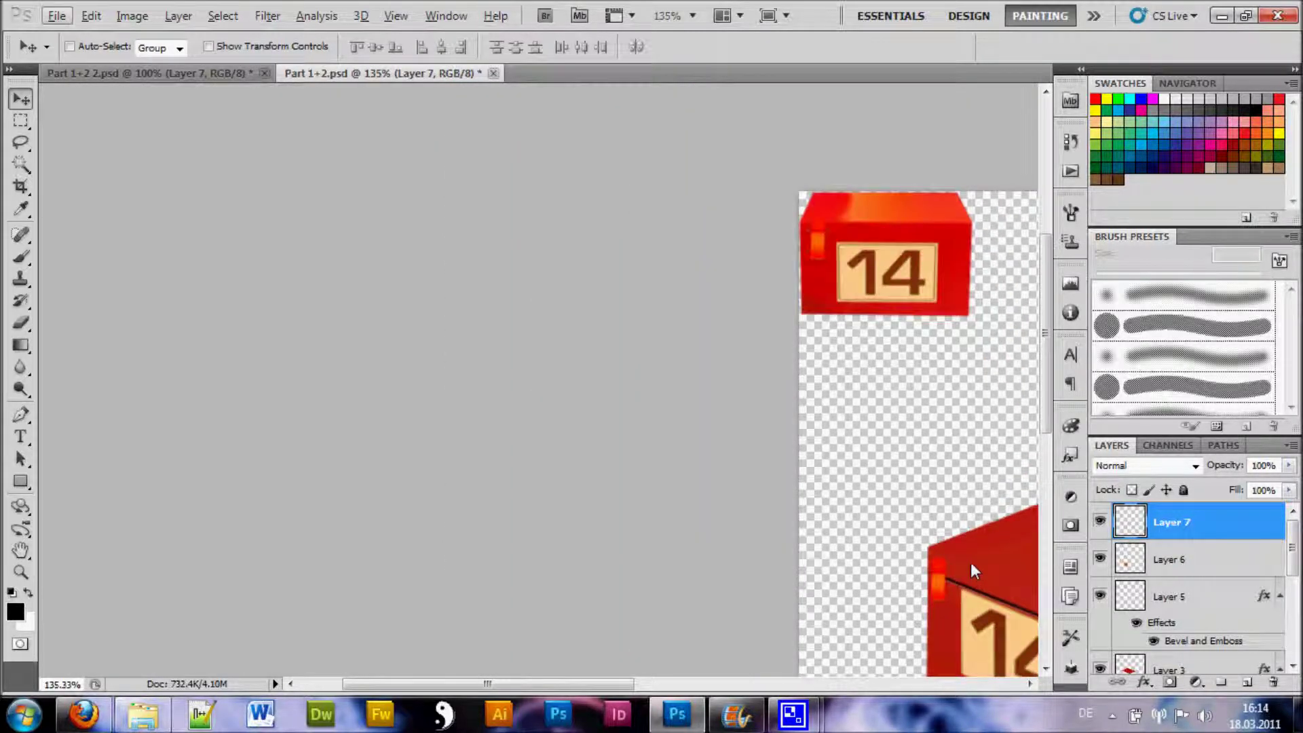
drag(617, 686, 721, 682)
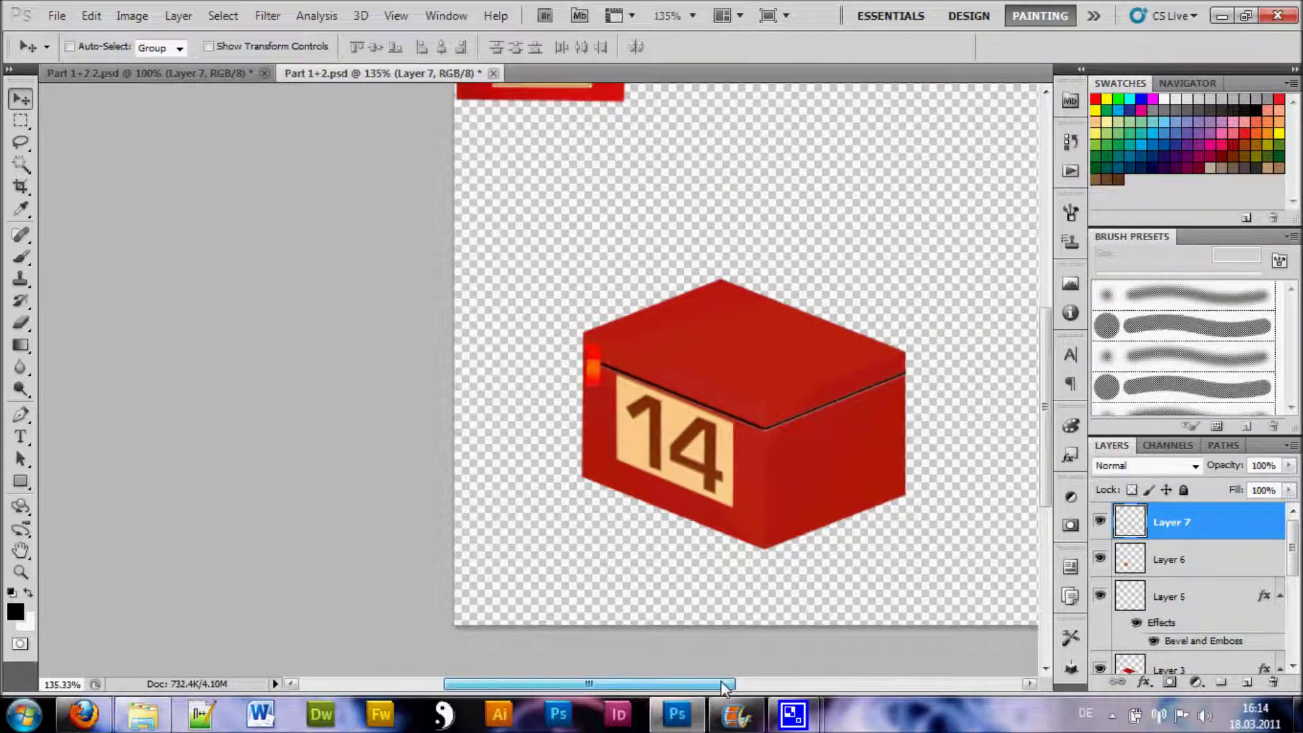
scroll(610, 372, up, 3)
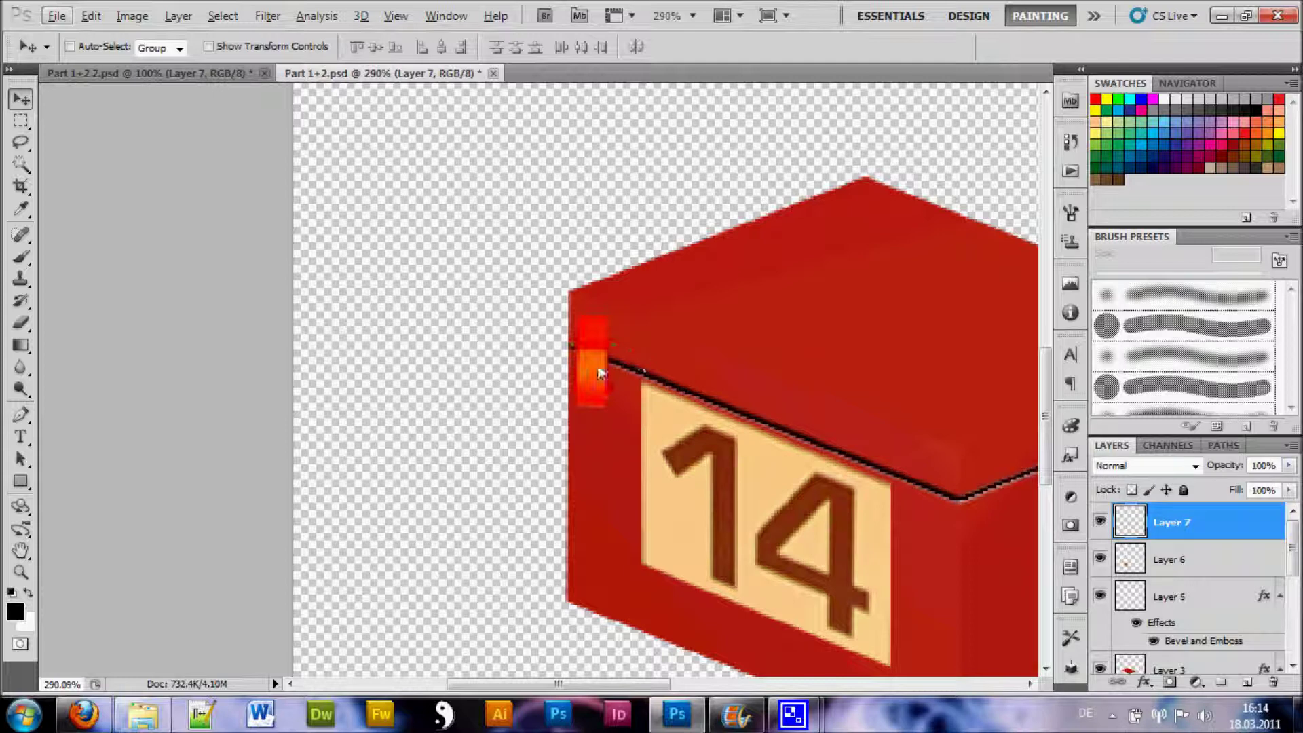
drag(598, 368, 612, 373)
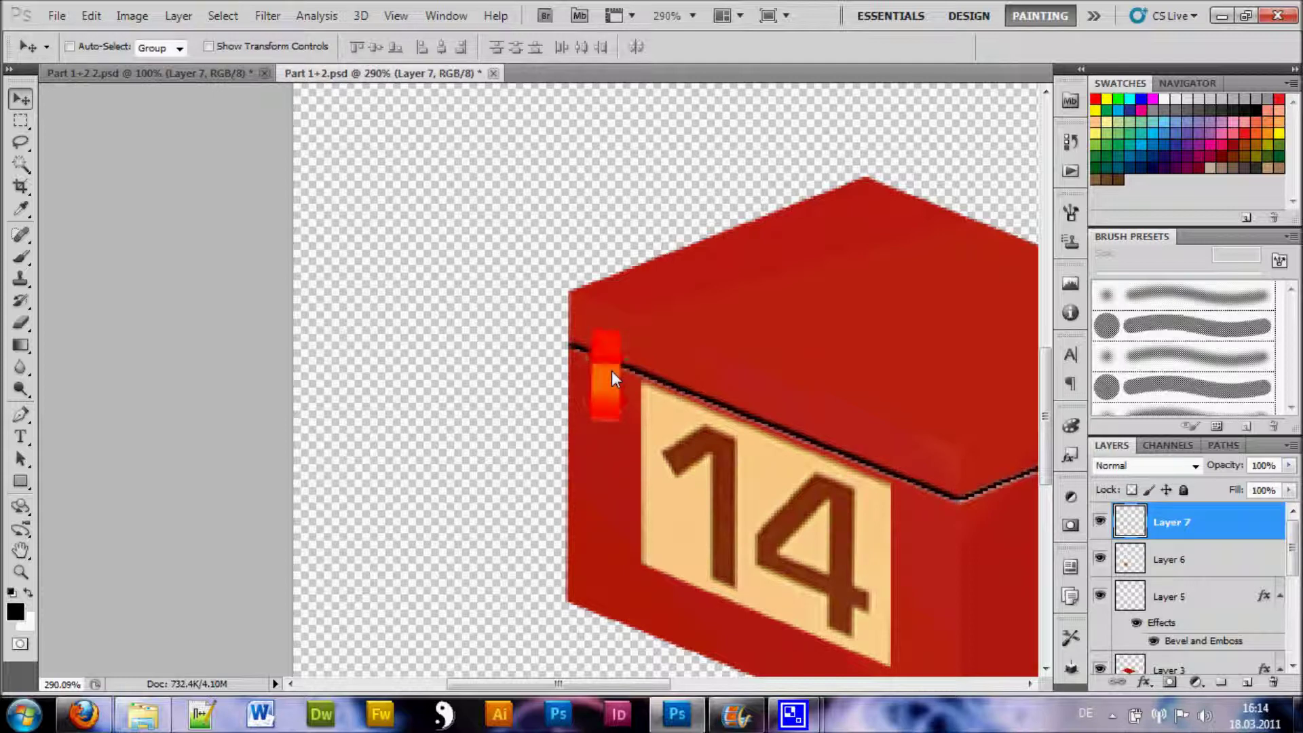
- Skew the clasp about 21° in perspective to match the box front, then commit
key(ctrl+t)
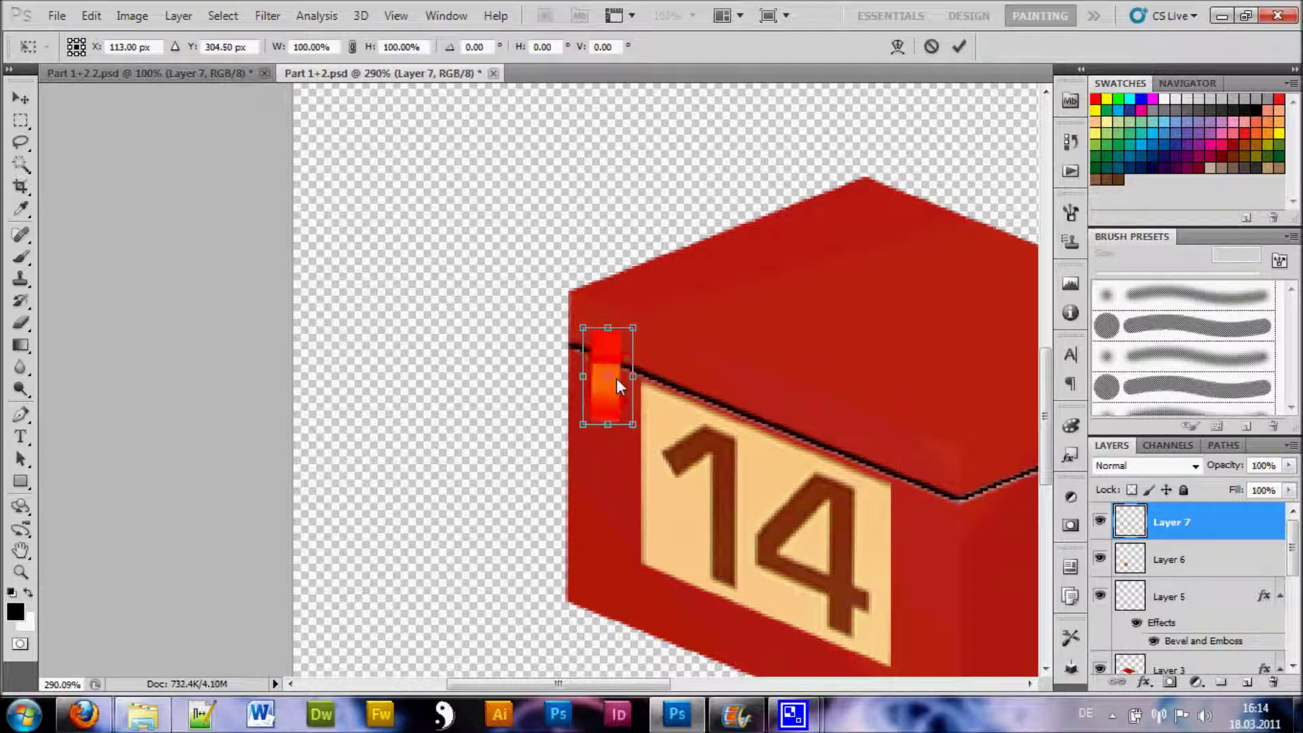
right_click(617, 379)
click(686, 508)
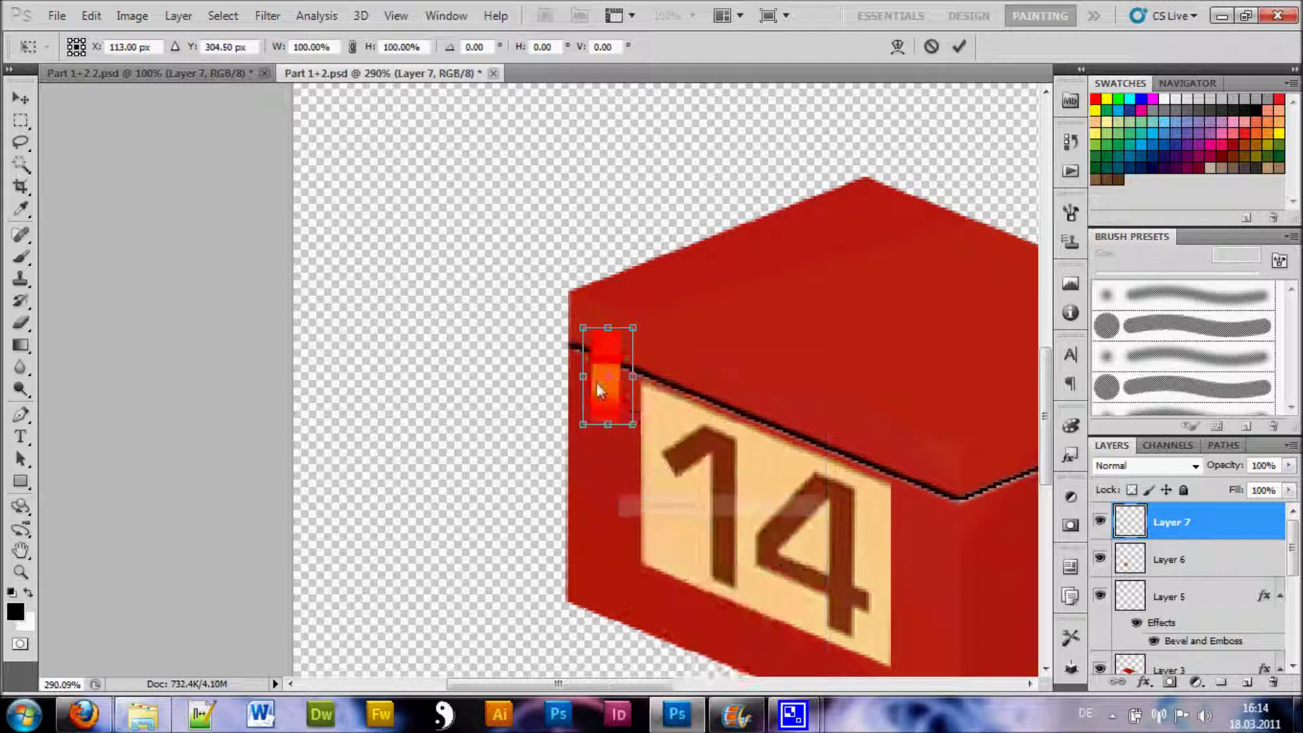
drag(588, 376, 584, 365)
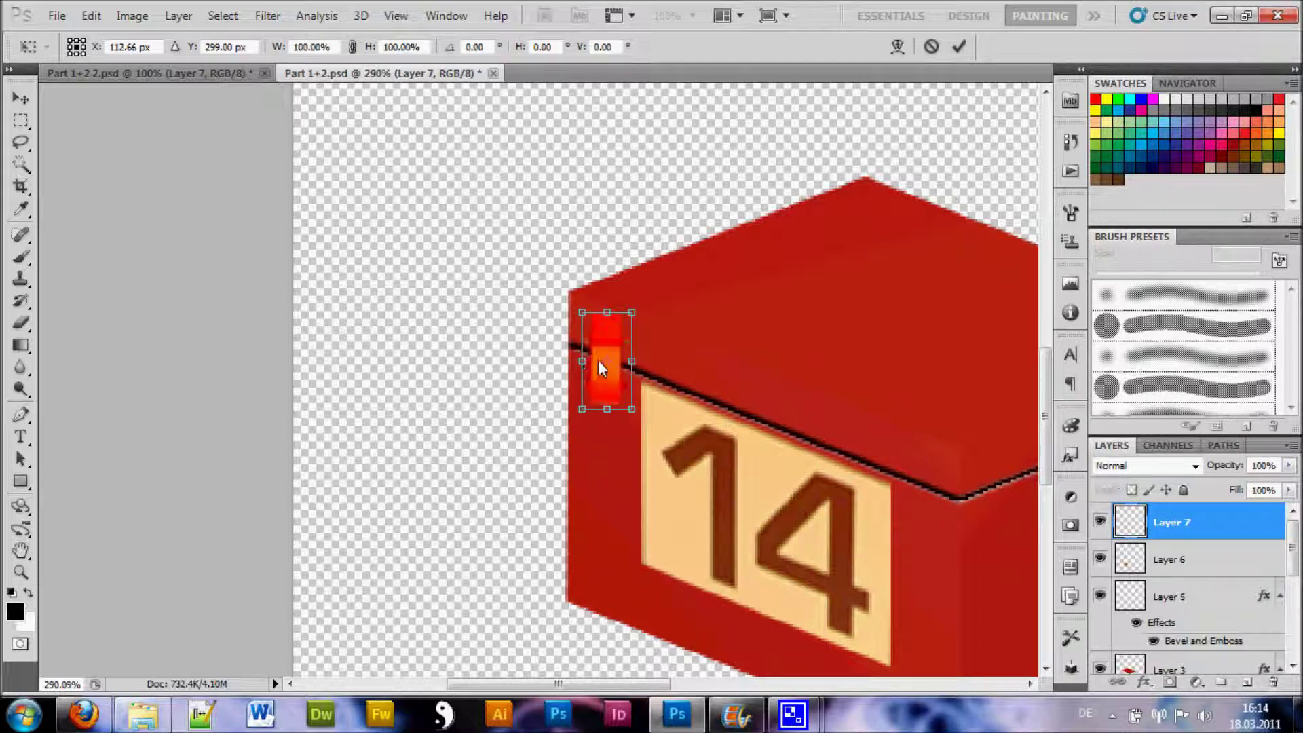
right_click(597, 361)
click(672, 486)
drag(570, 365, 570, 347)
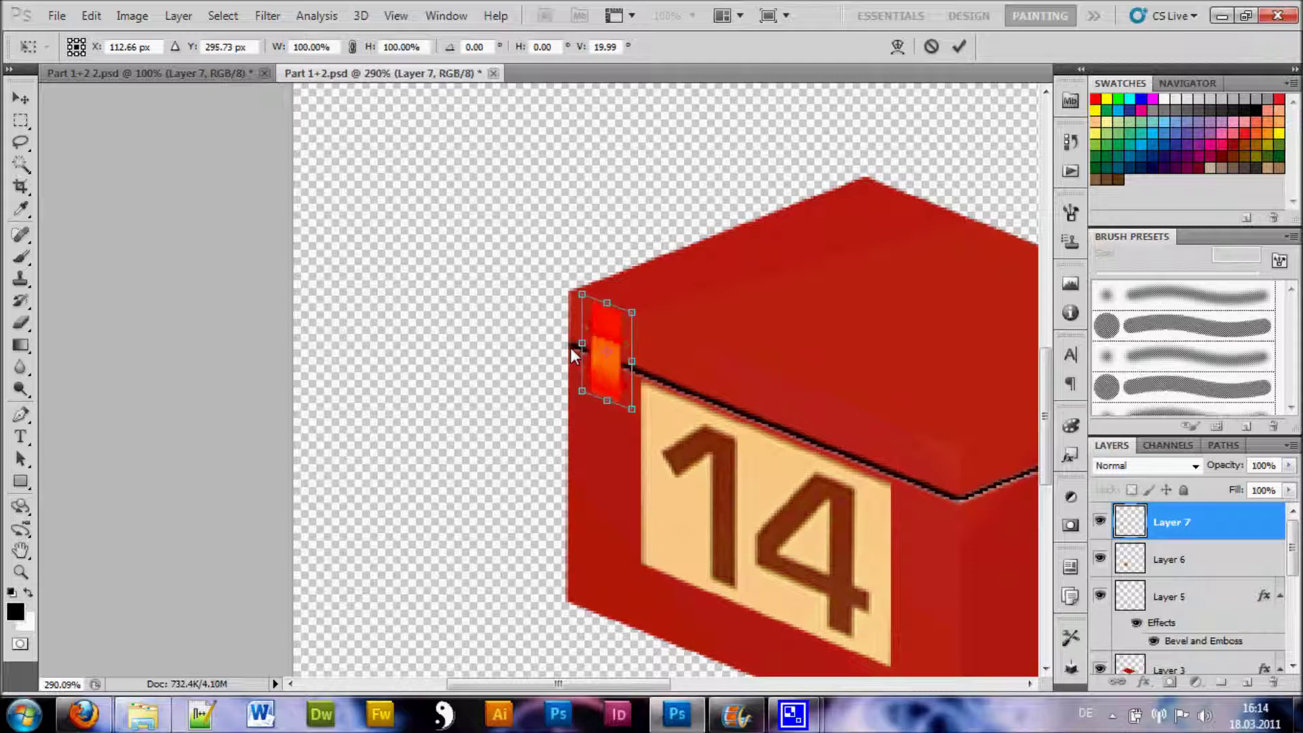
drag(610, 367, 610, 368)
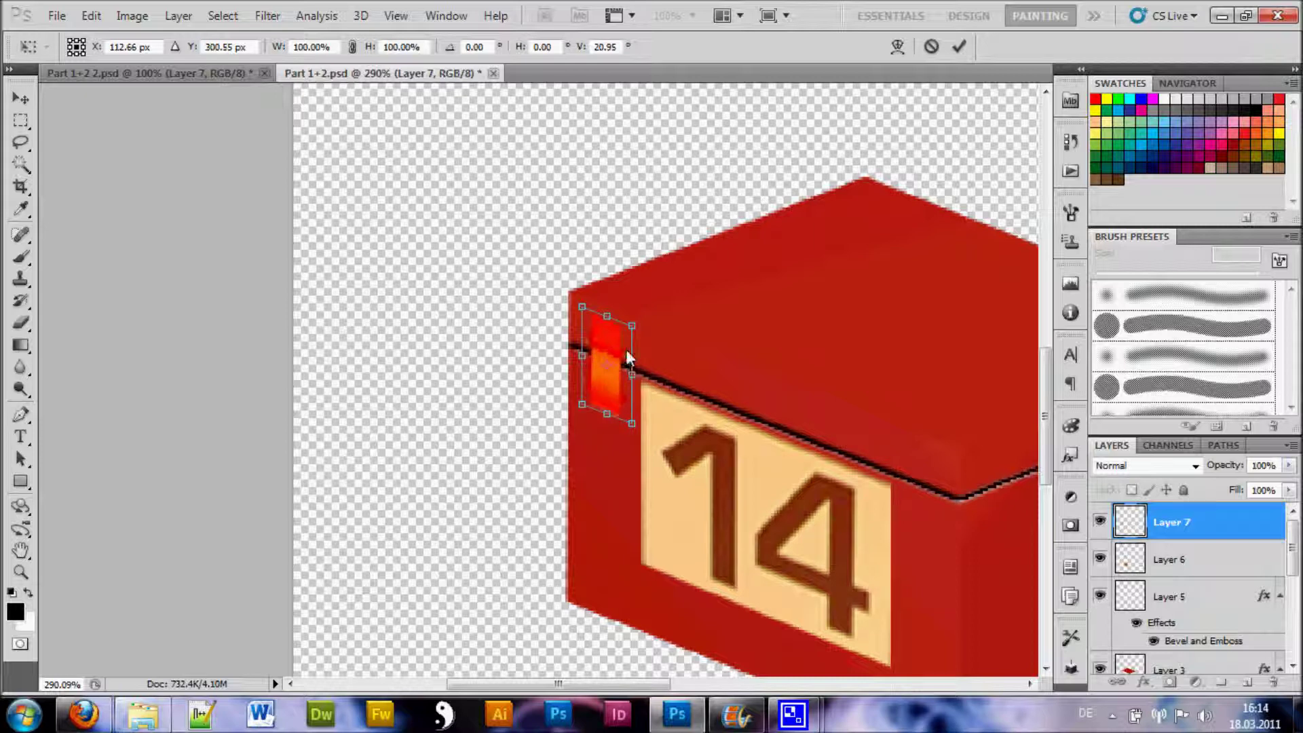
key(Return)
scroll(774, 413, down, 2)
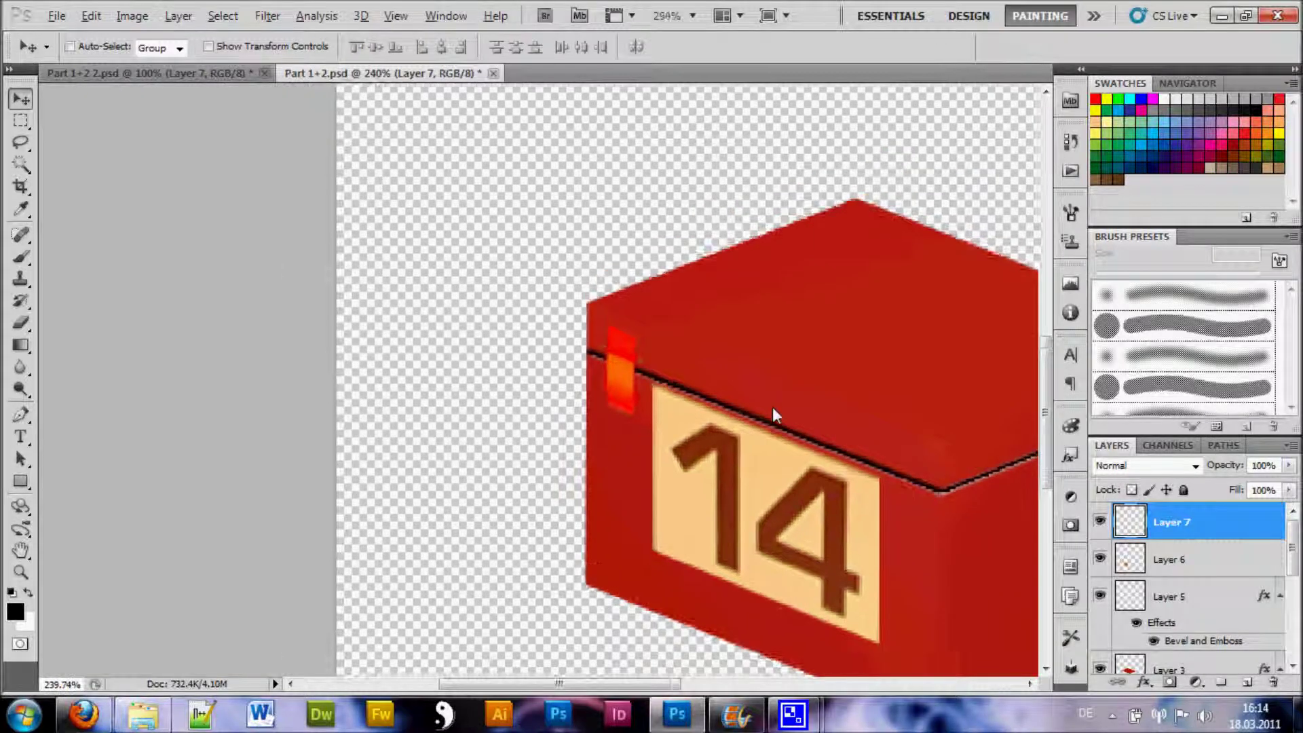
mouse_move(636, 690)
mouse_down()
mouse_move(705, 689)
mouse_move(659, 690)
mouse_up()
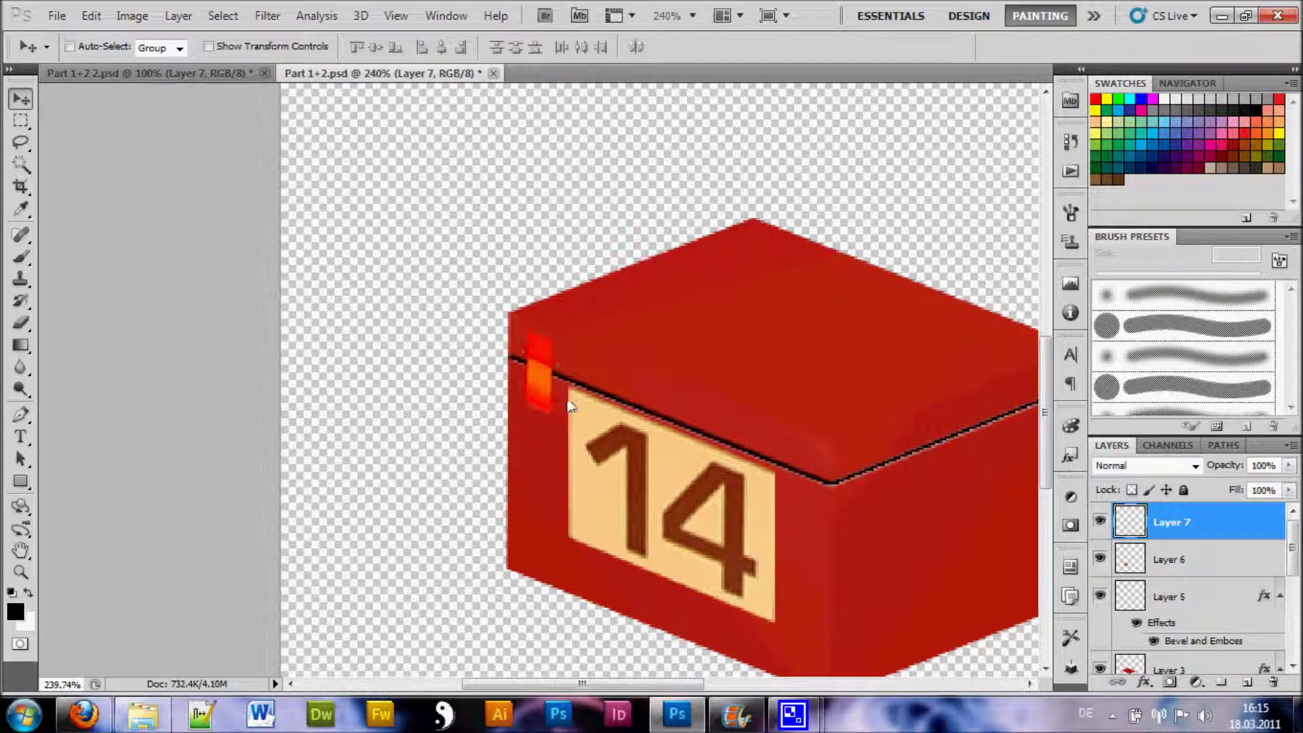
scroll(569, 406, up, 2)
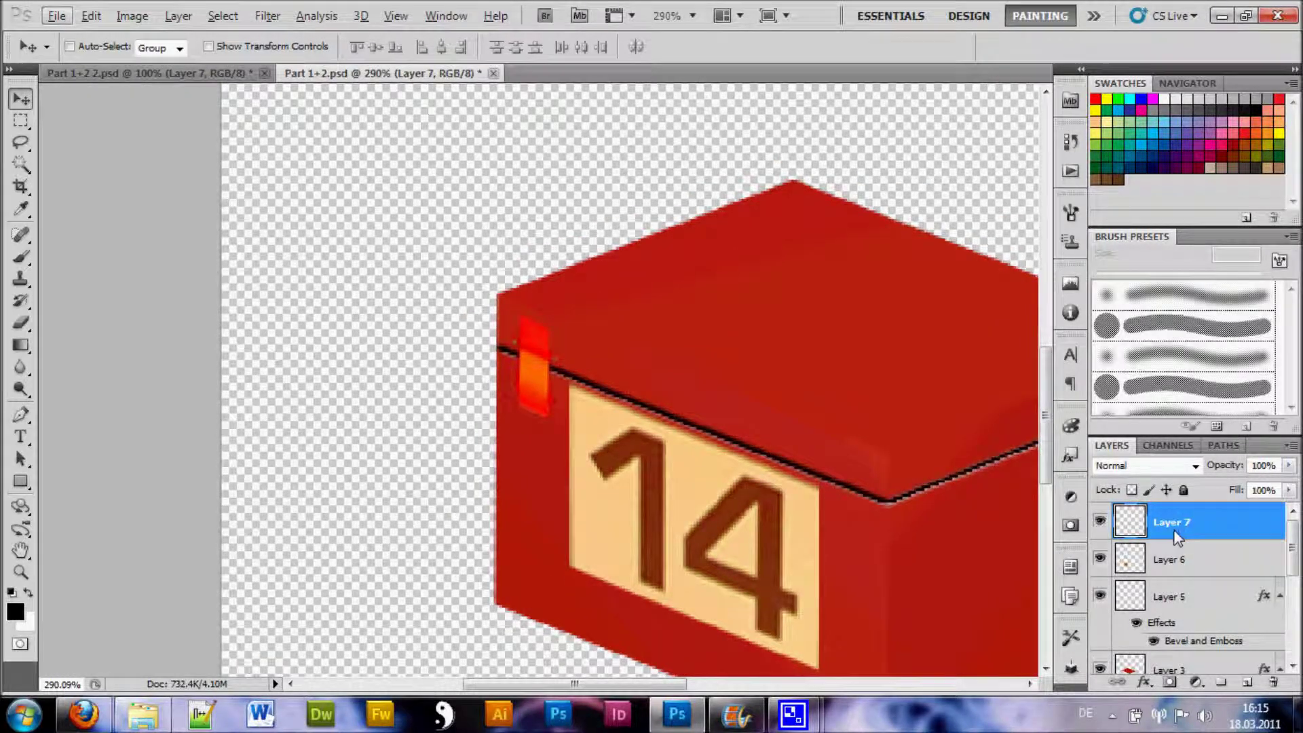
- Add a drop shadow to Layer 7 with distance 2 px, spread 8% and size 6 px
right_click(1177, 537)
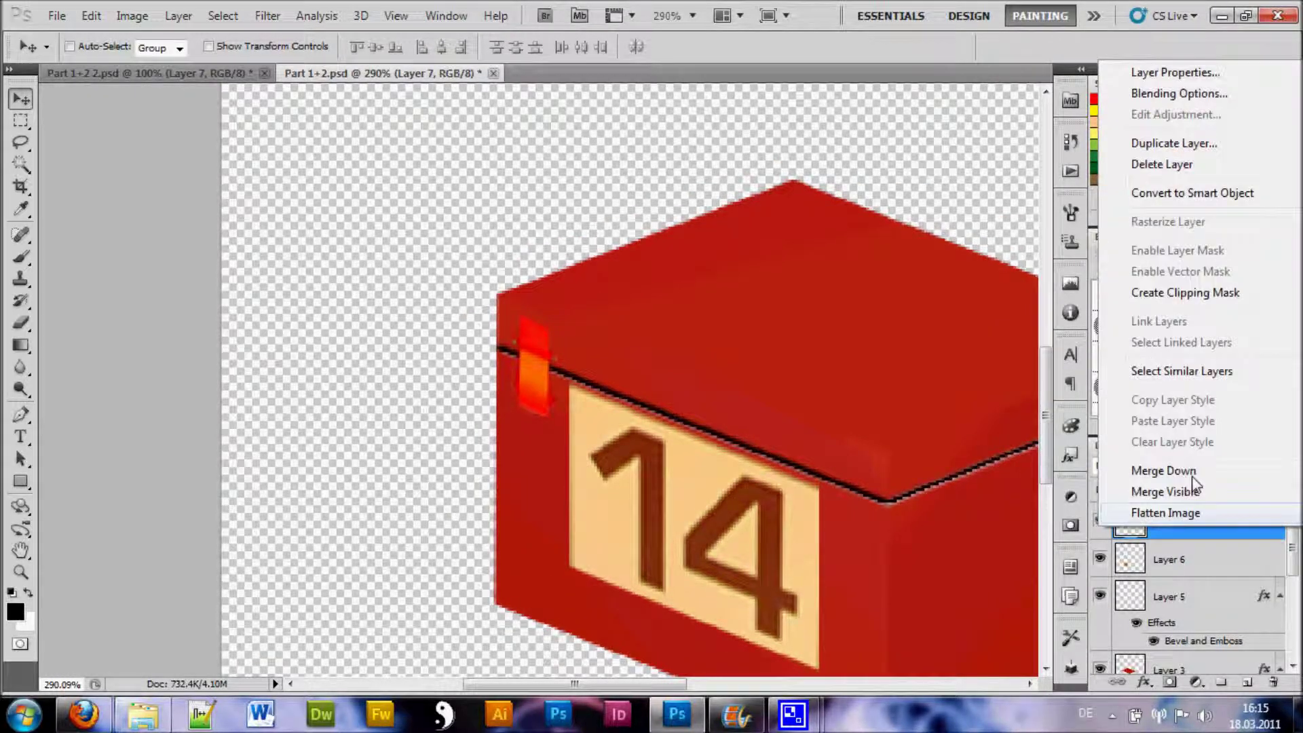
click(1163, 95)
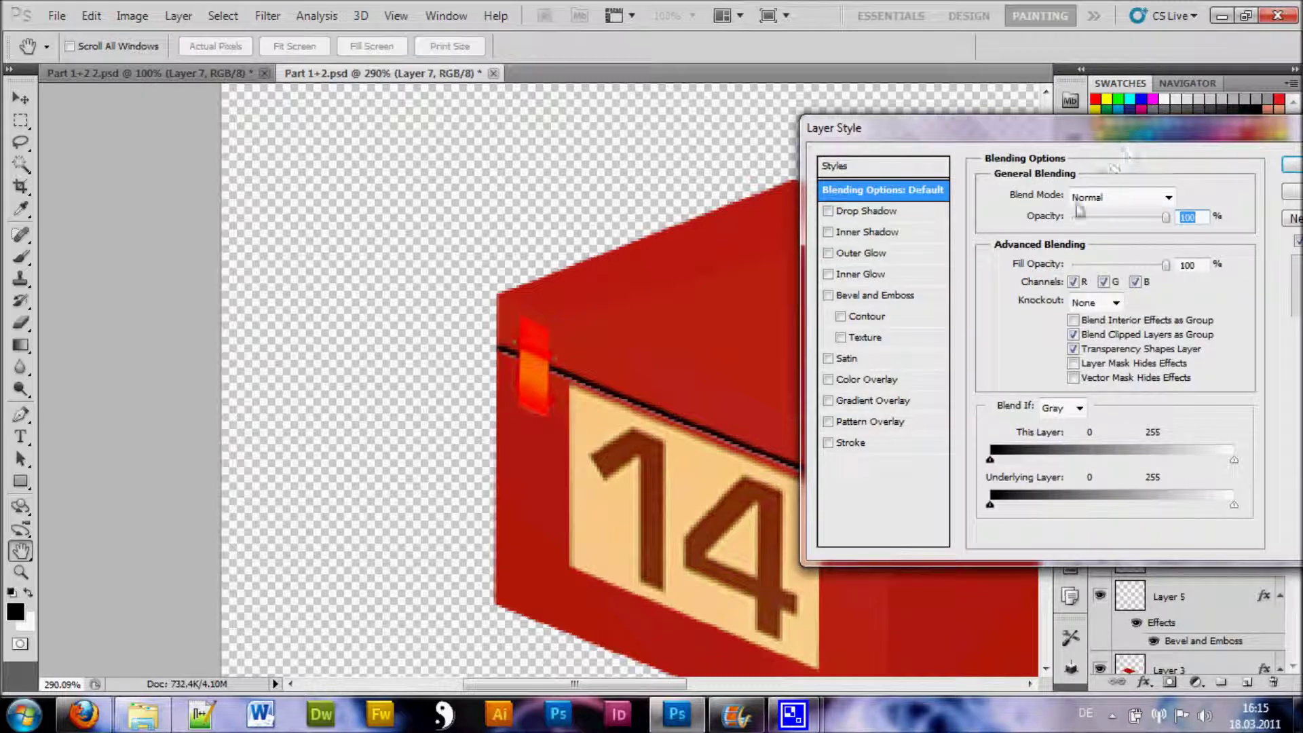
click(883, 214)
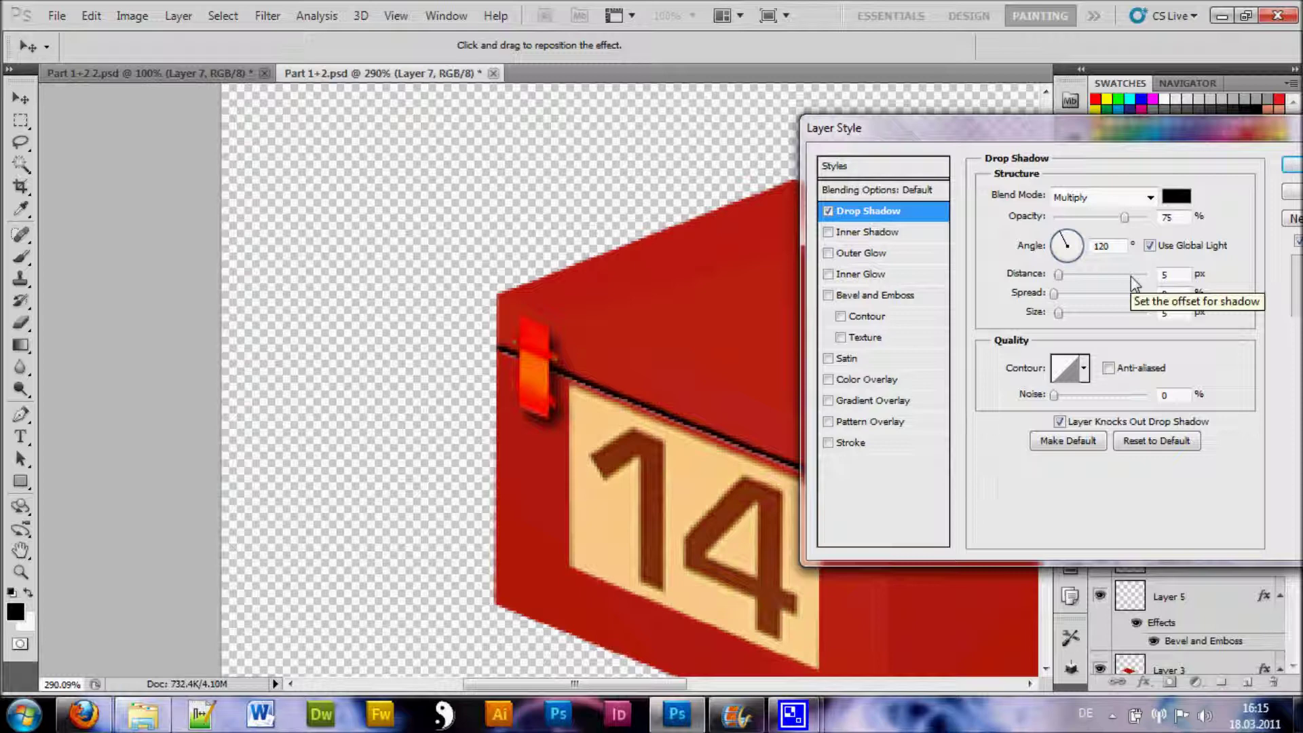
double_click(1171, 275)
text(2)
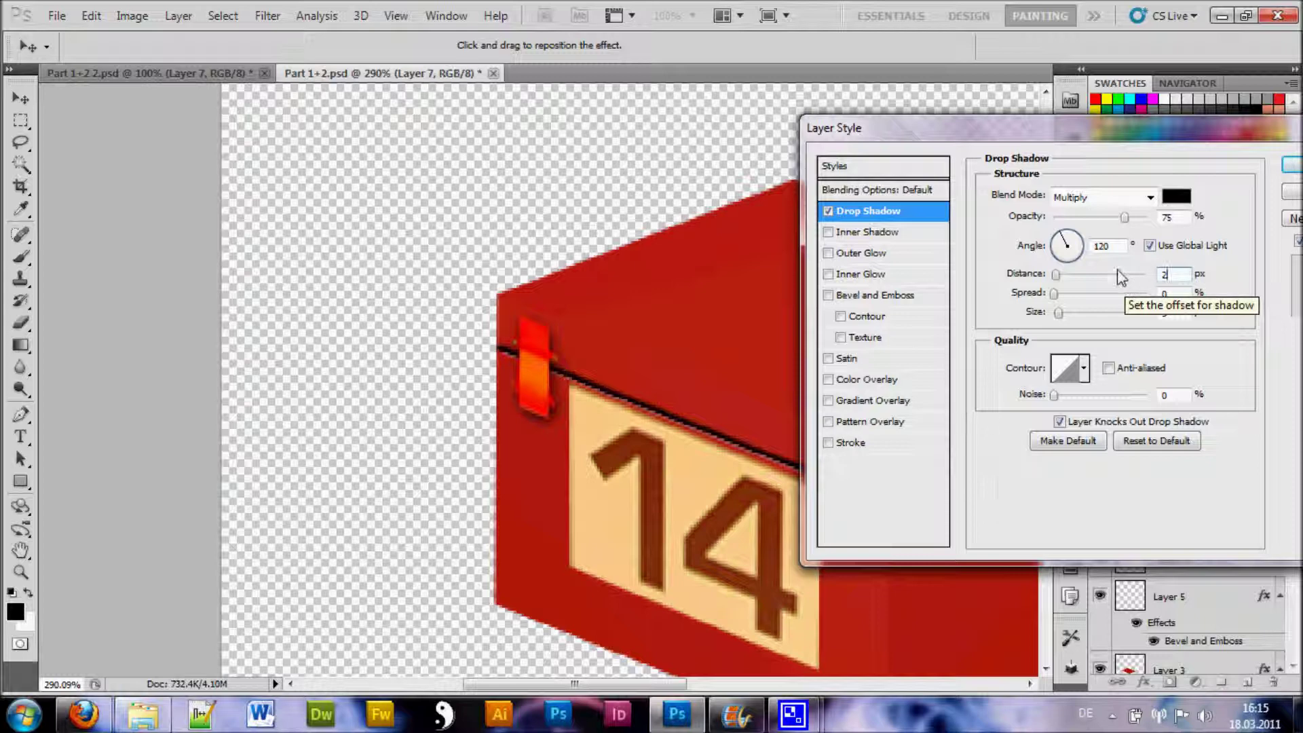
key(Tab)
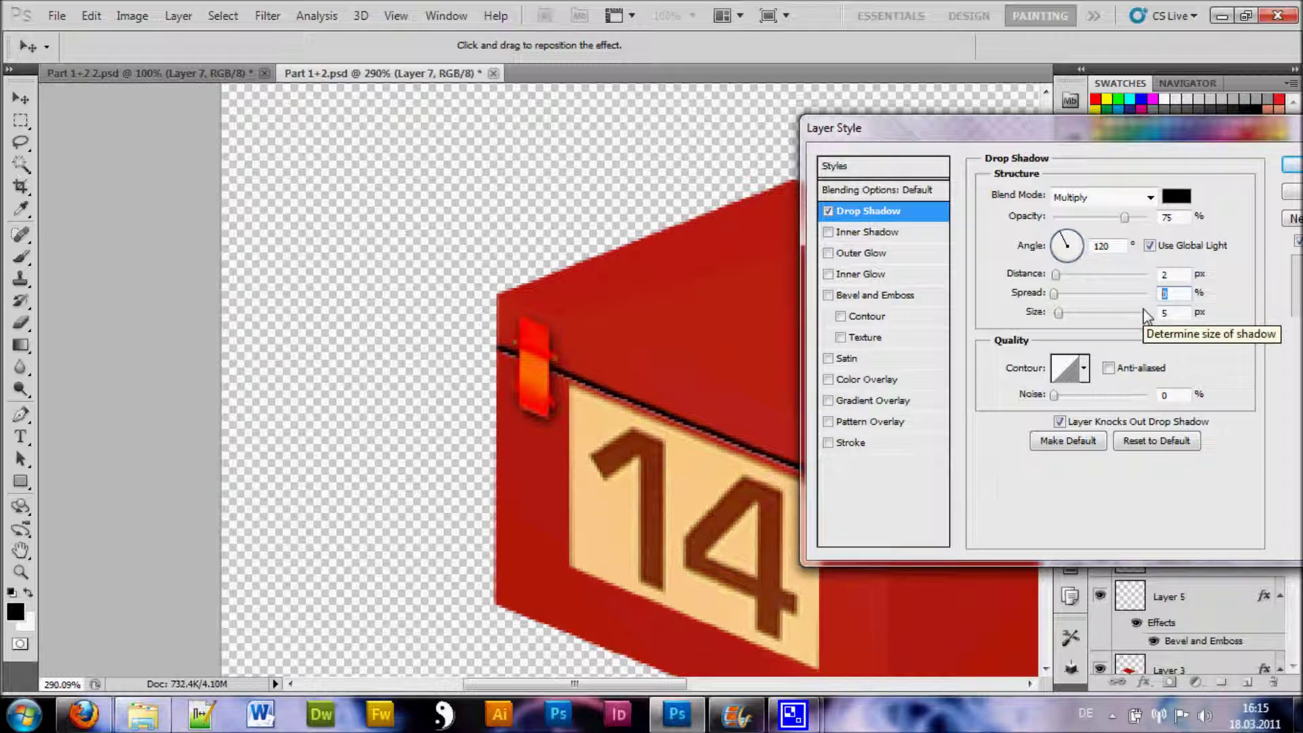
text(8)
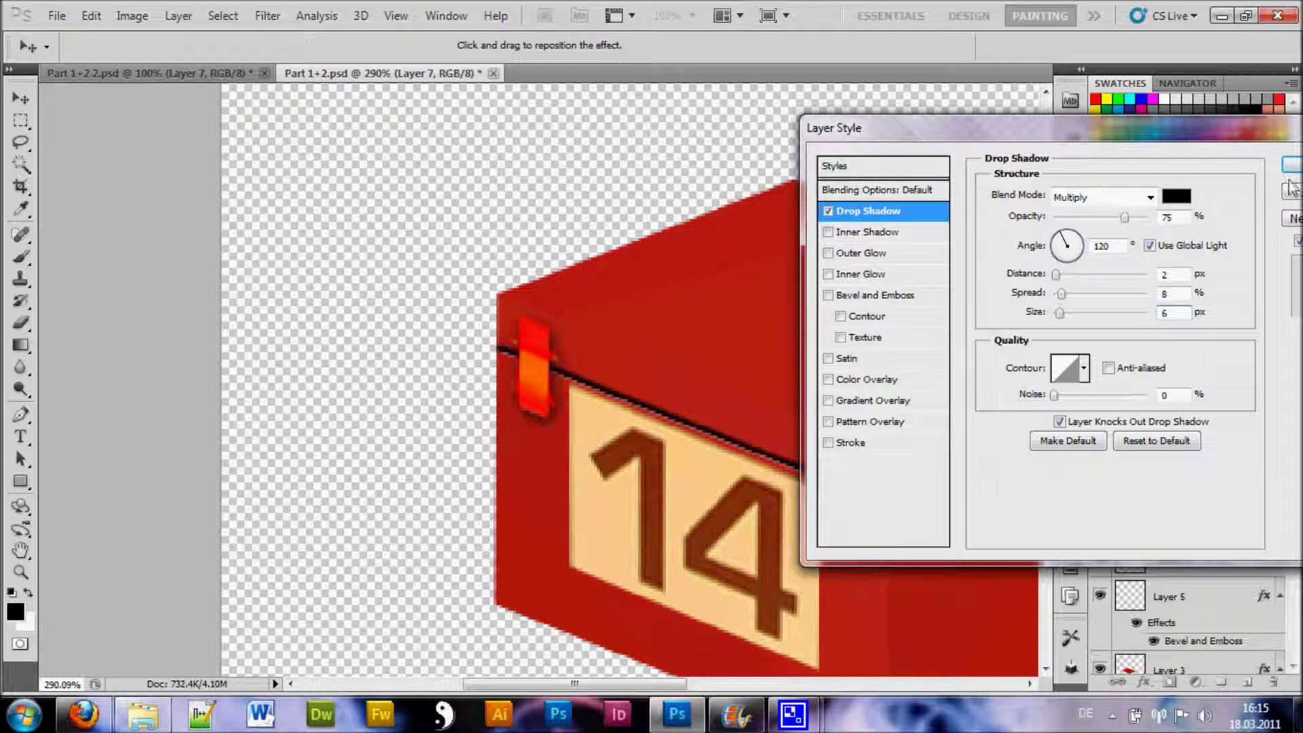
drag(1239, 144, 1033, 133)
click(1086, 156)
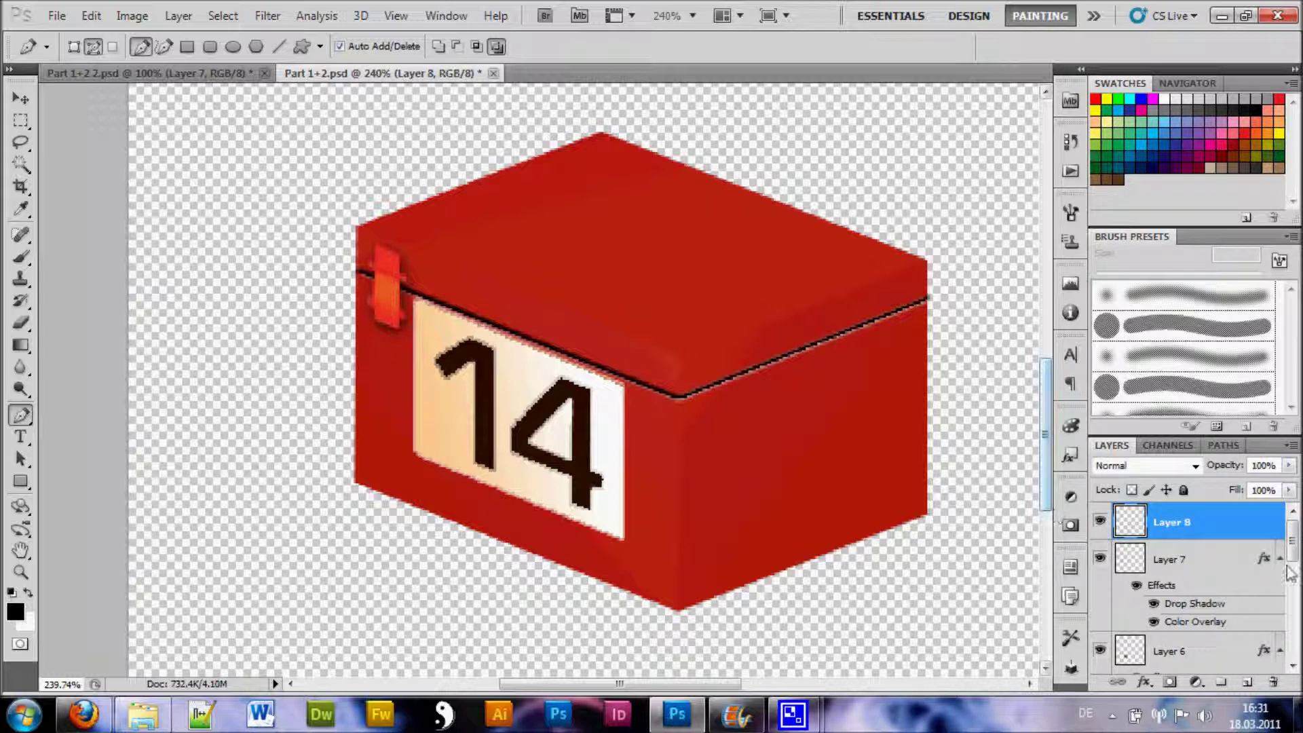
- Select the clasp's Layer 7, hide and show it twice to compare, then open its layer options
mouse_move(1294, 543)
mouse_down()
mouse_move(1295, 567)
mouse_move(1293, 551)
mouse_up()
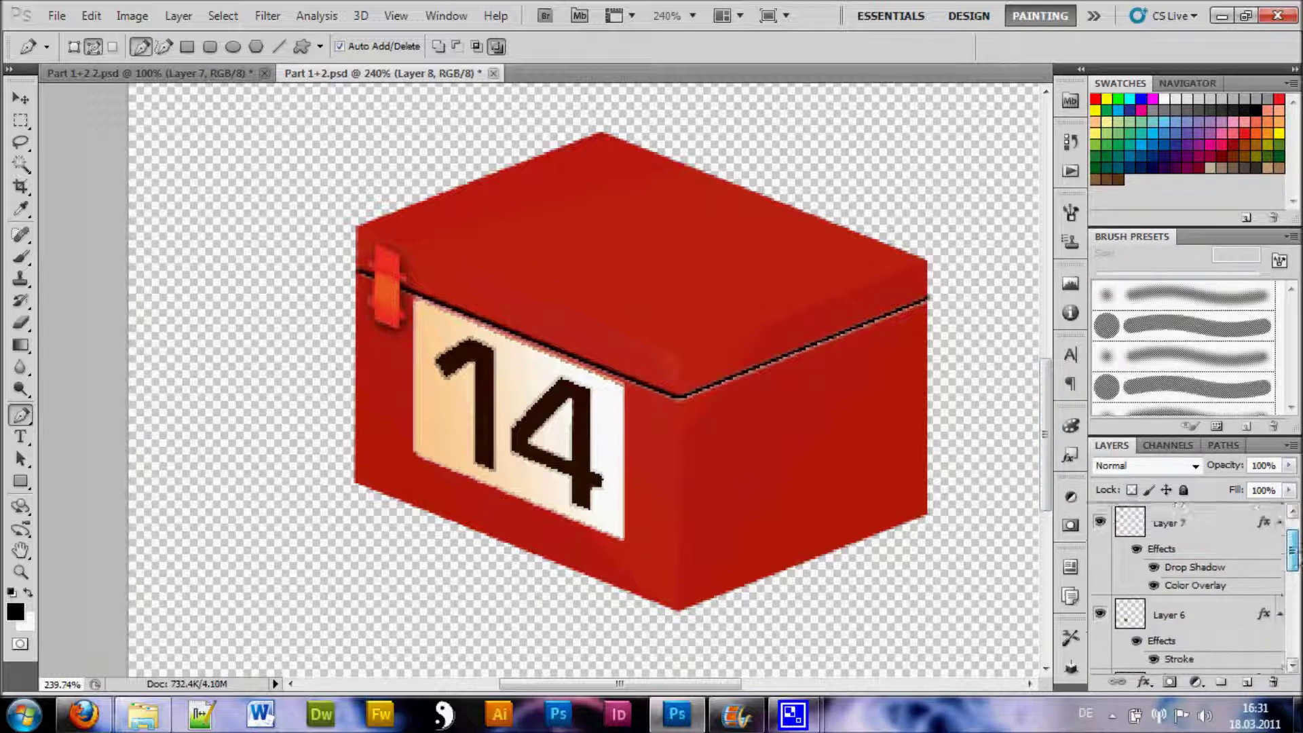
click(1150, 528)
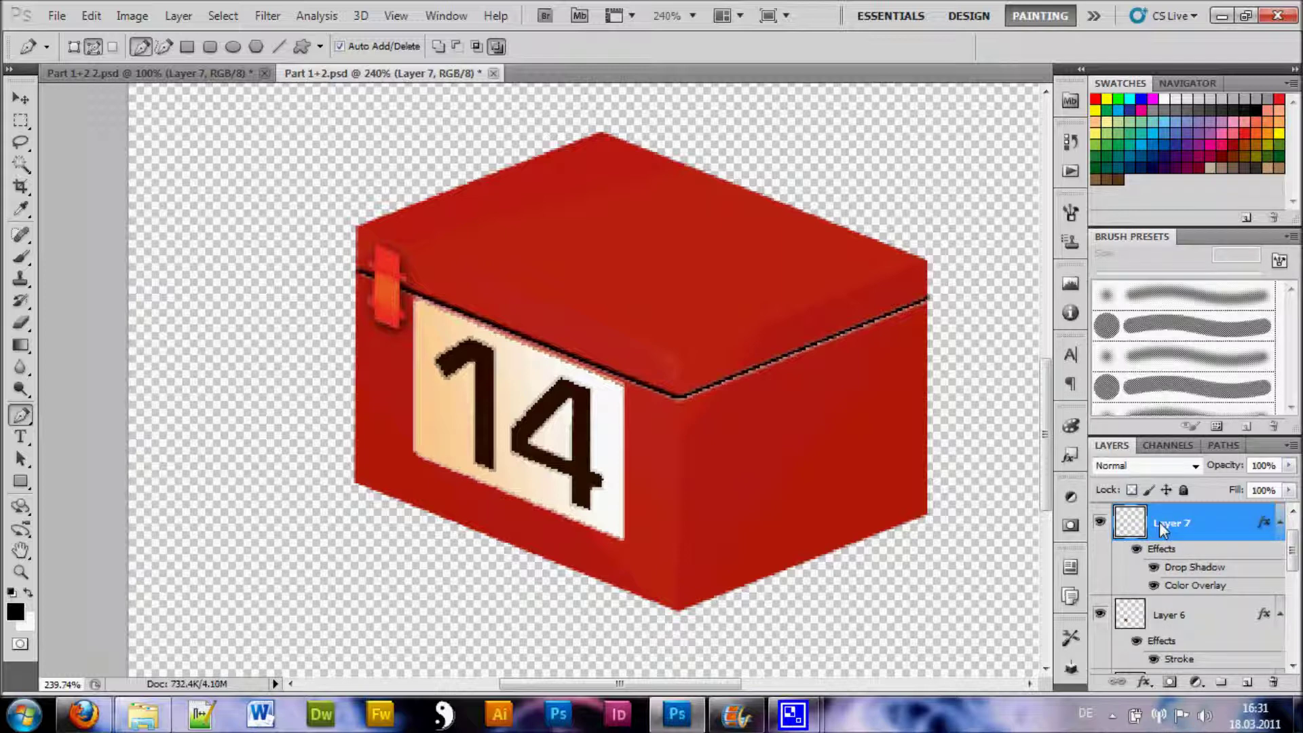
click(1101, 521)
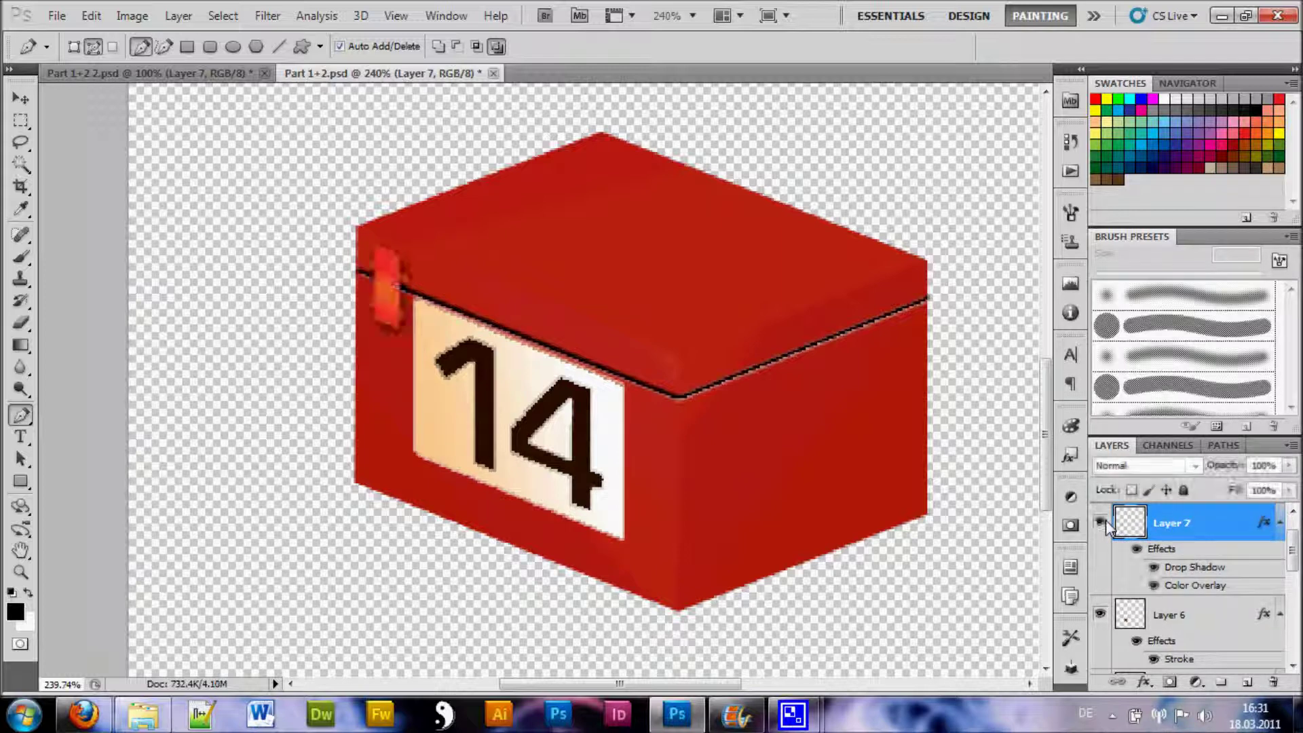
click(1104, 521)
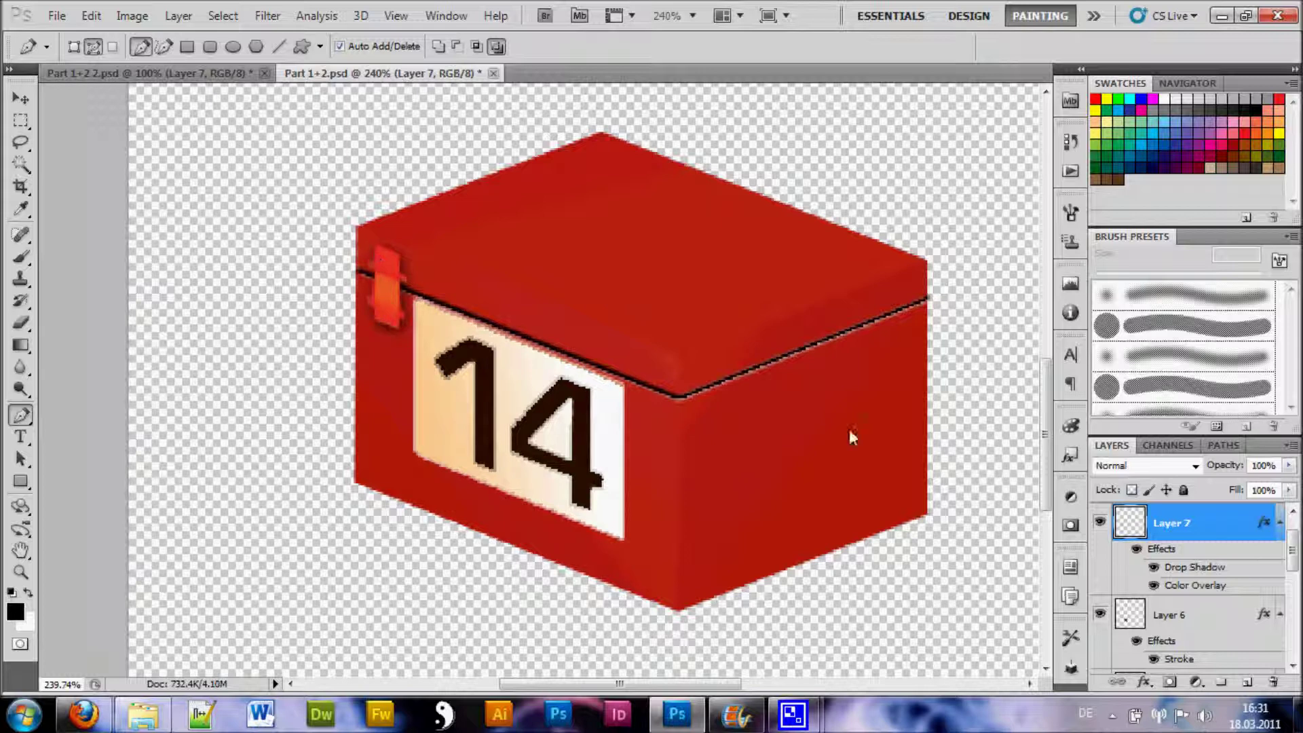
click(1102, 524)
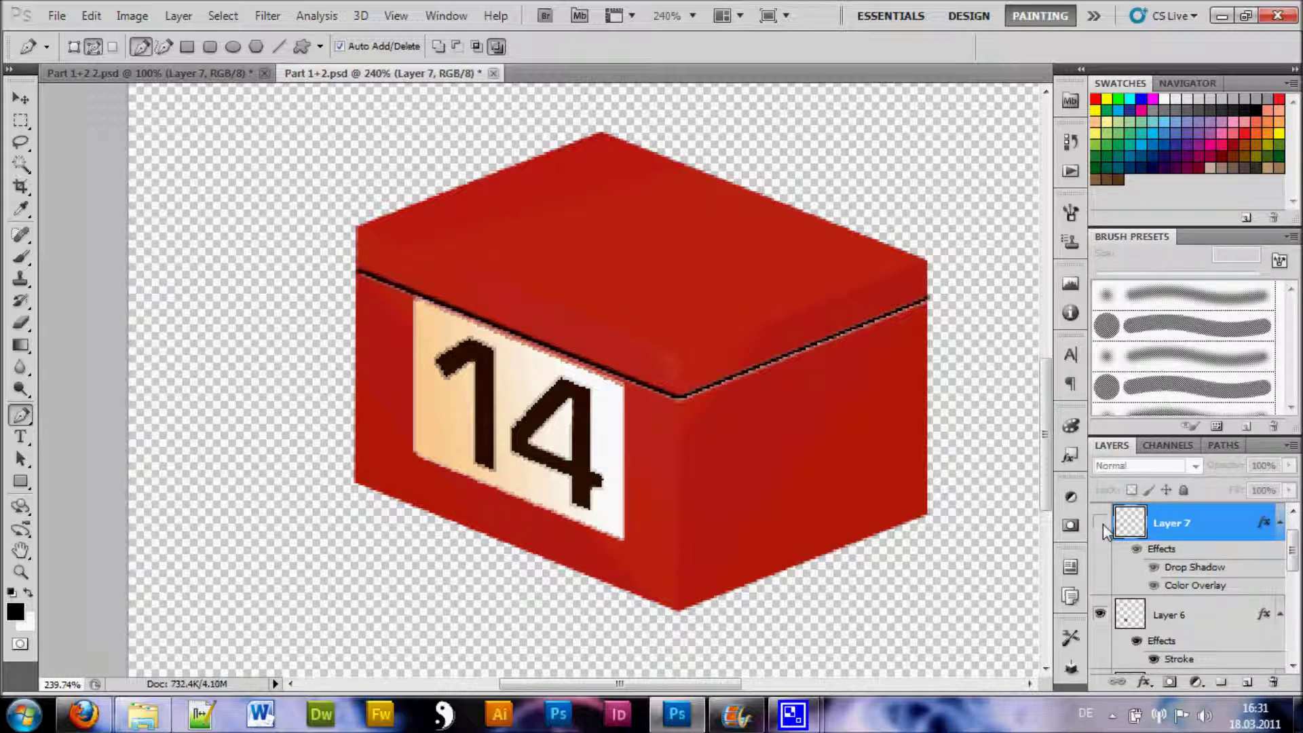
click(1102, 524)
right_click(1179, 523)
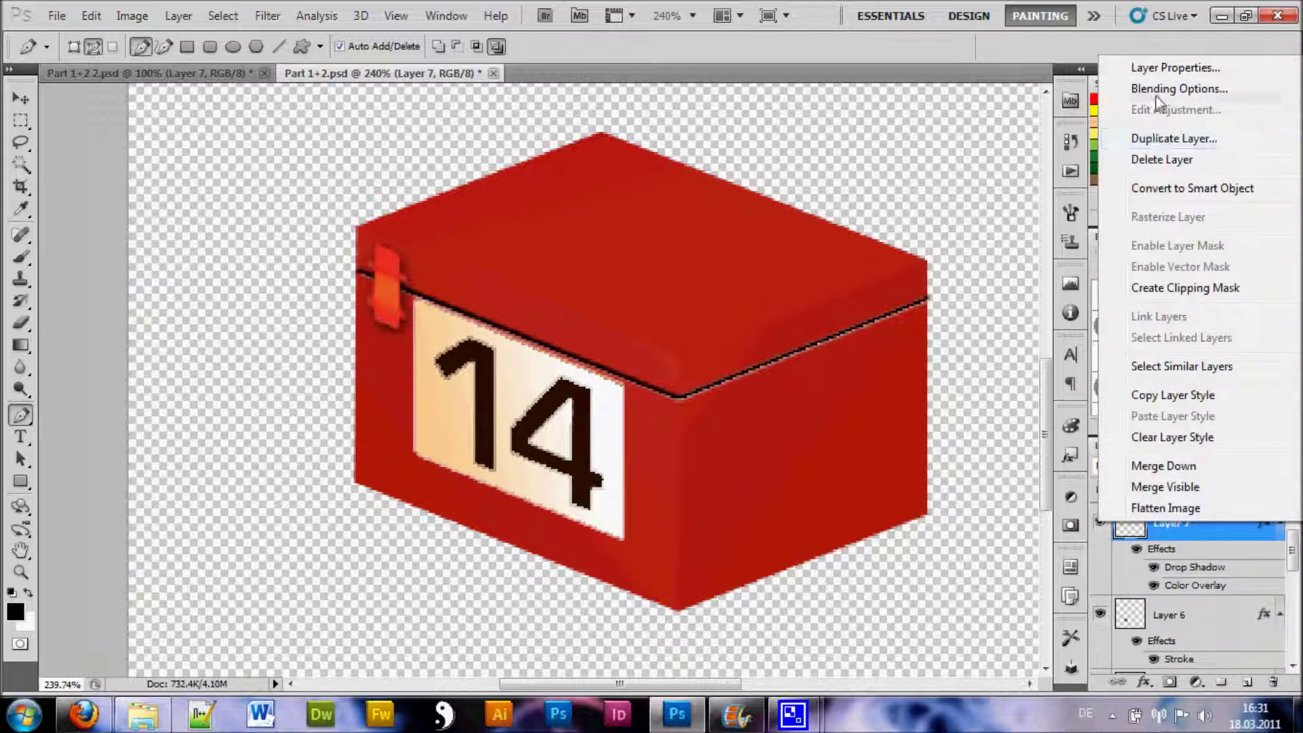
- Give Layer 7 a drop shadow and a red Color Overlay at 50% opacity
click(1178, 89)
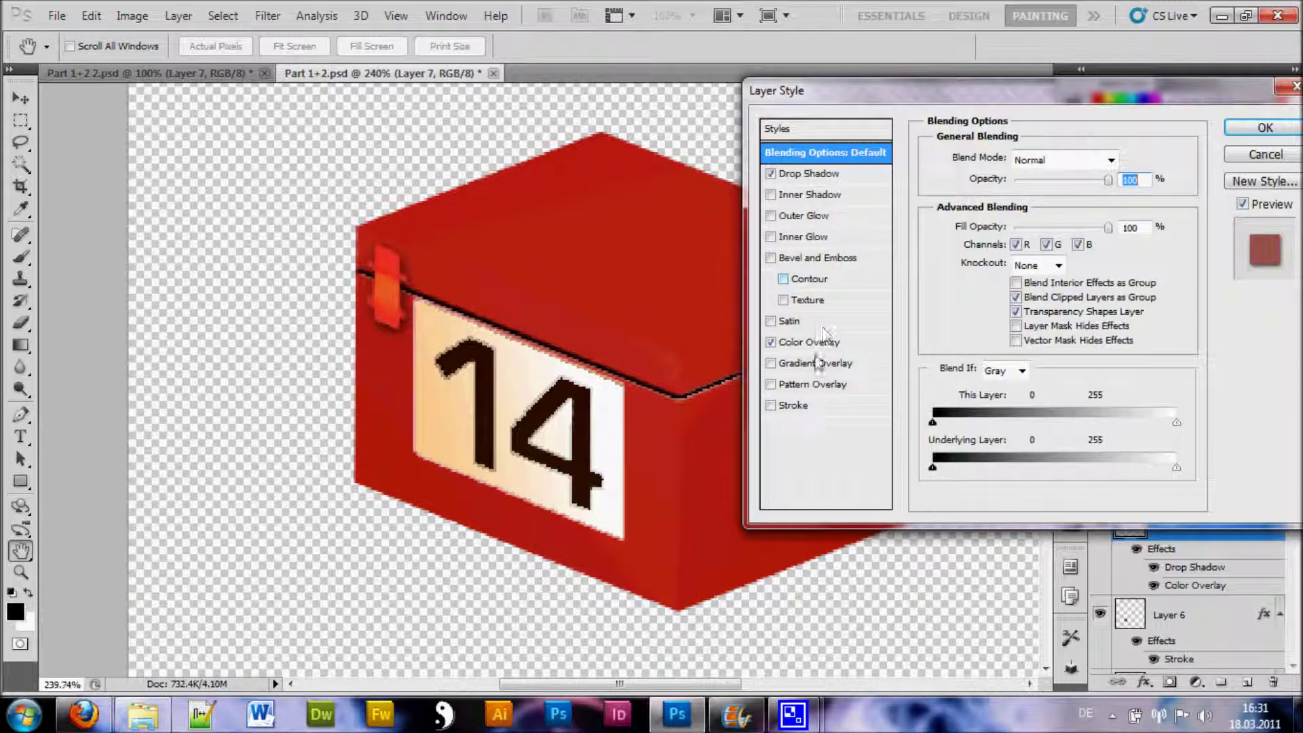
click(802, 349)
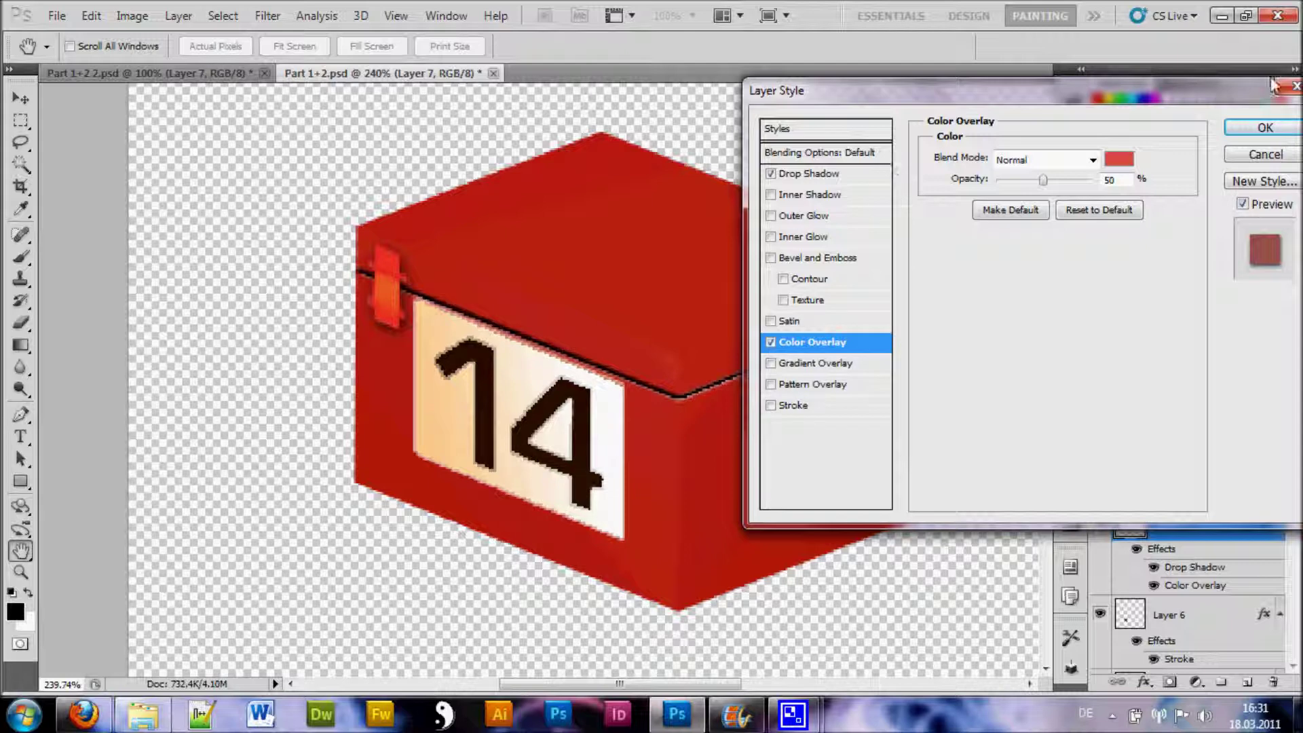
click(1270, 129)
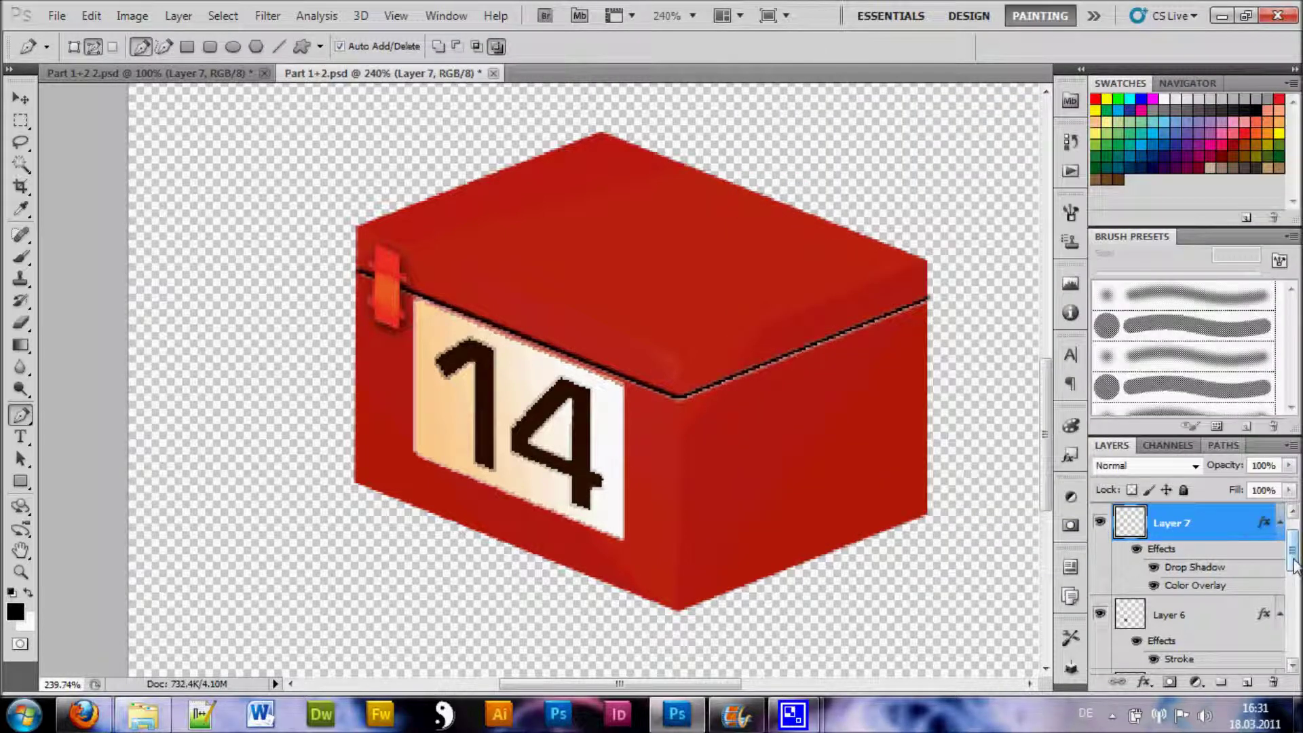
drag(1294, 564, 1293, 565)
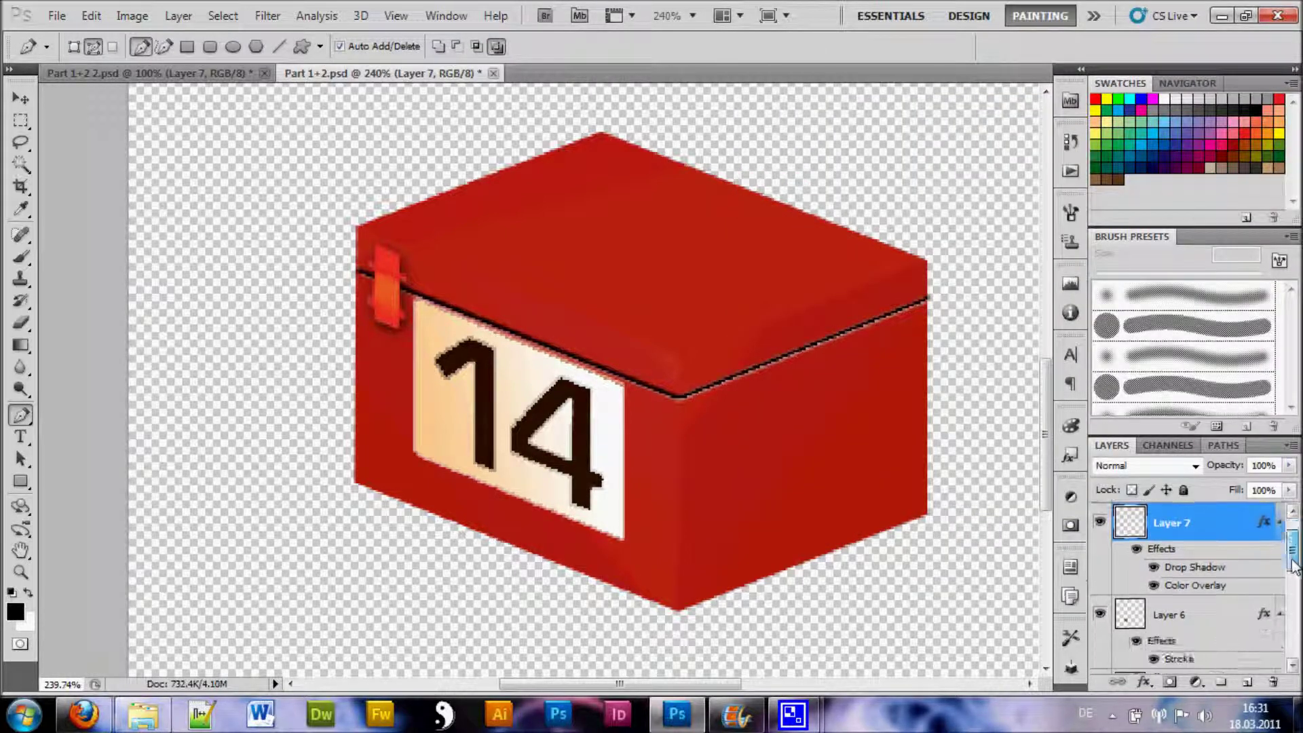
- Make Layer 6 active and toggle its visibility to identify its contents
click(1189, 618)
click(1100, 615)
click(1100, 616)
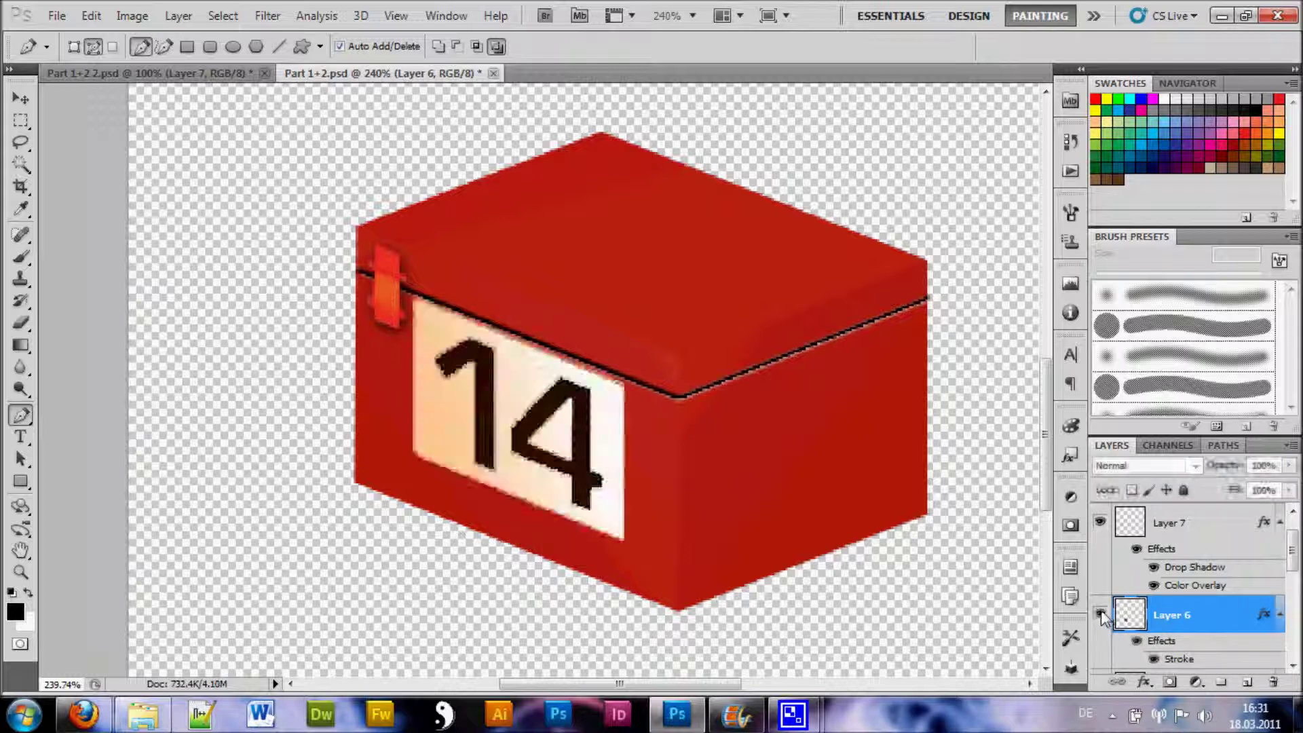
click(1100, 615)
click(1100, 615)
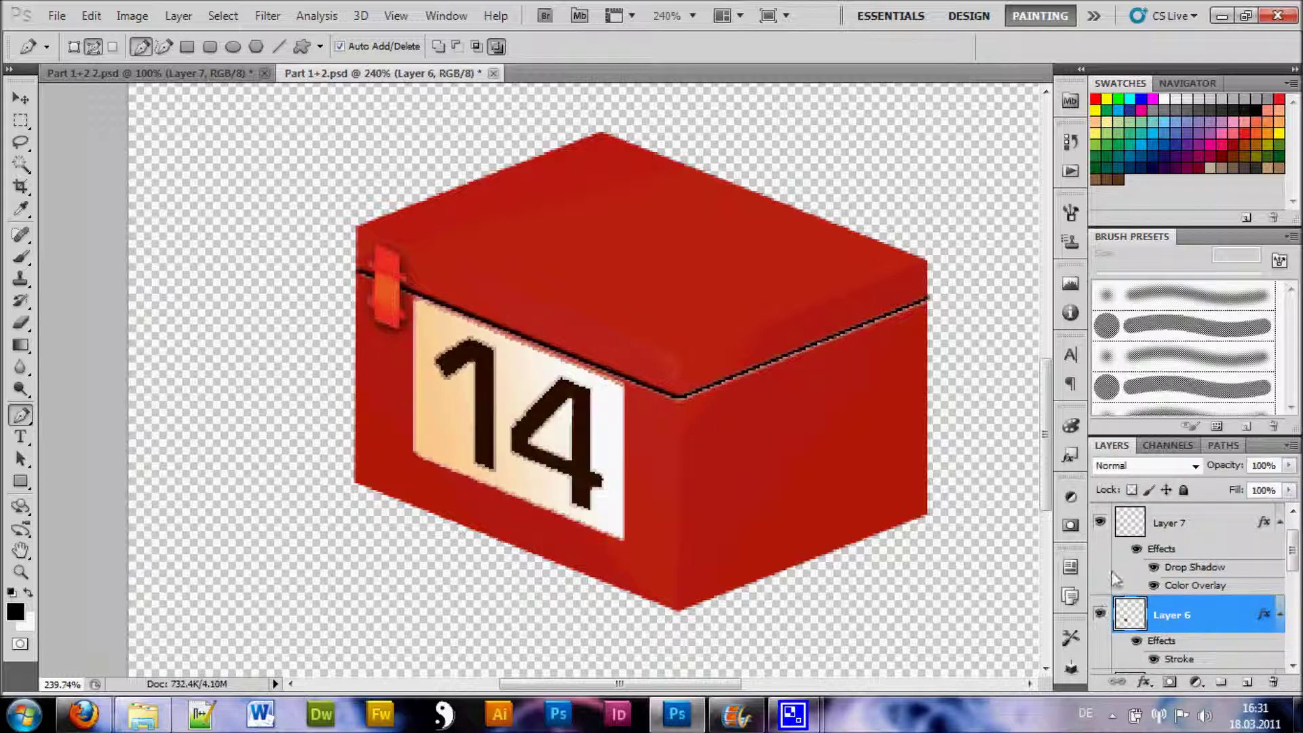
- Magic Wand-select the label's cream areas on the left and around the 4
click(20, 165)
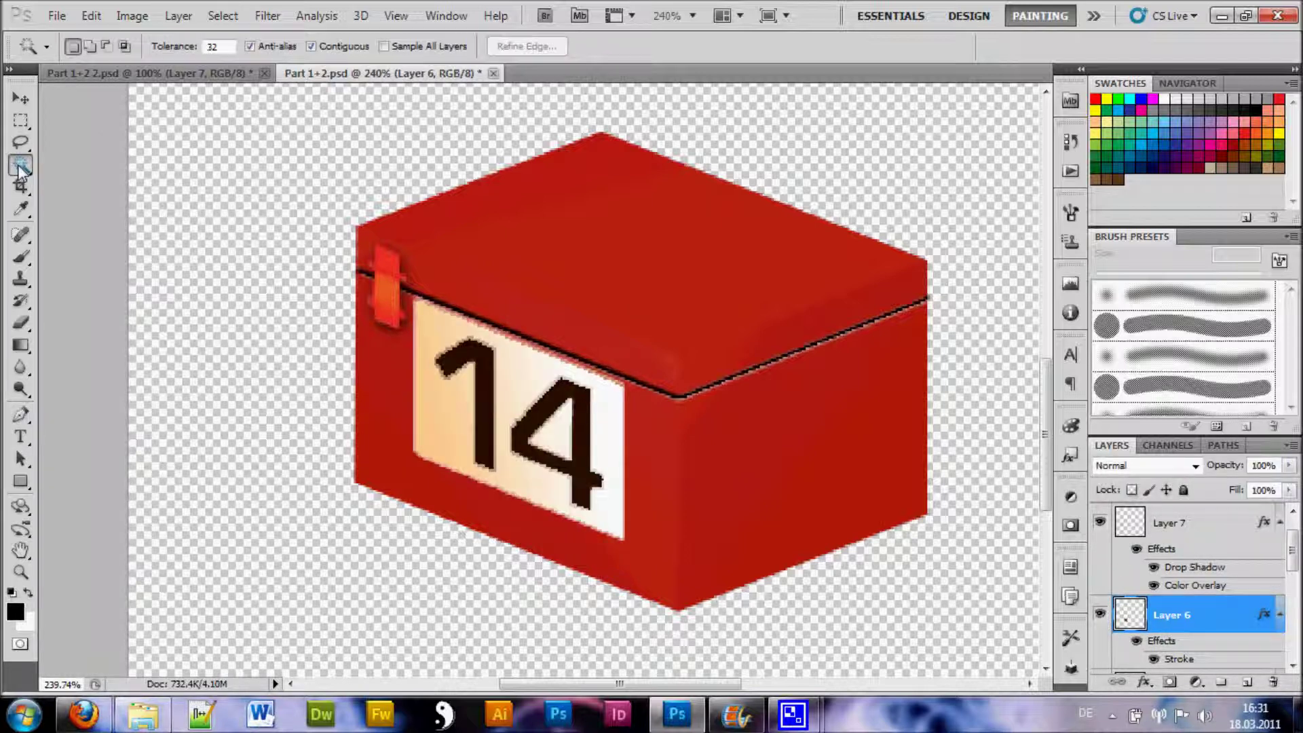
click(455, 418)
shift+click(543, 406)
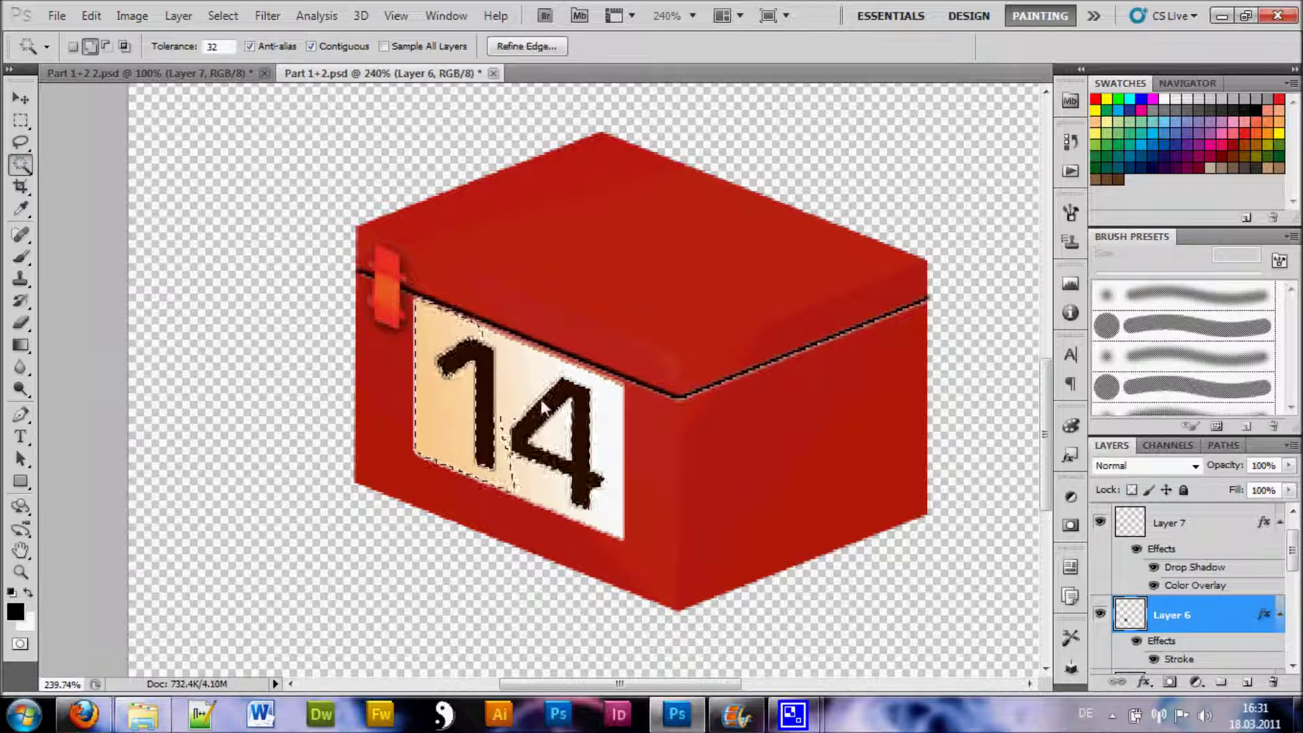
alt+click(437, 412)
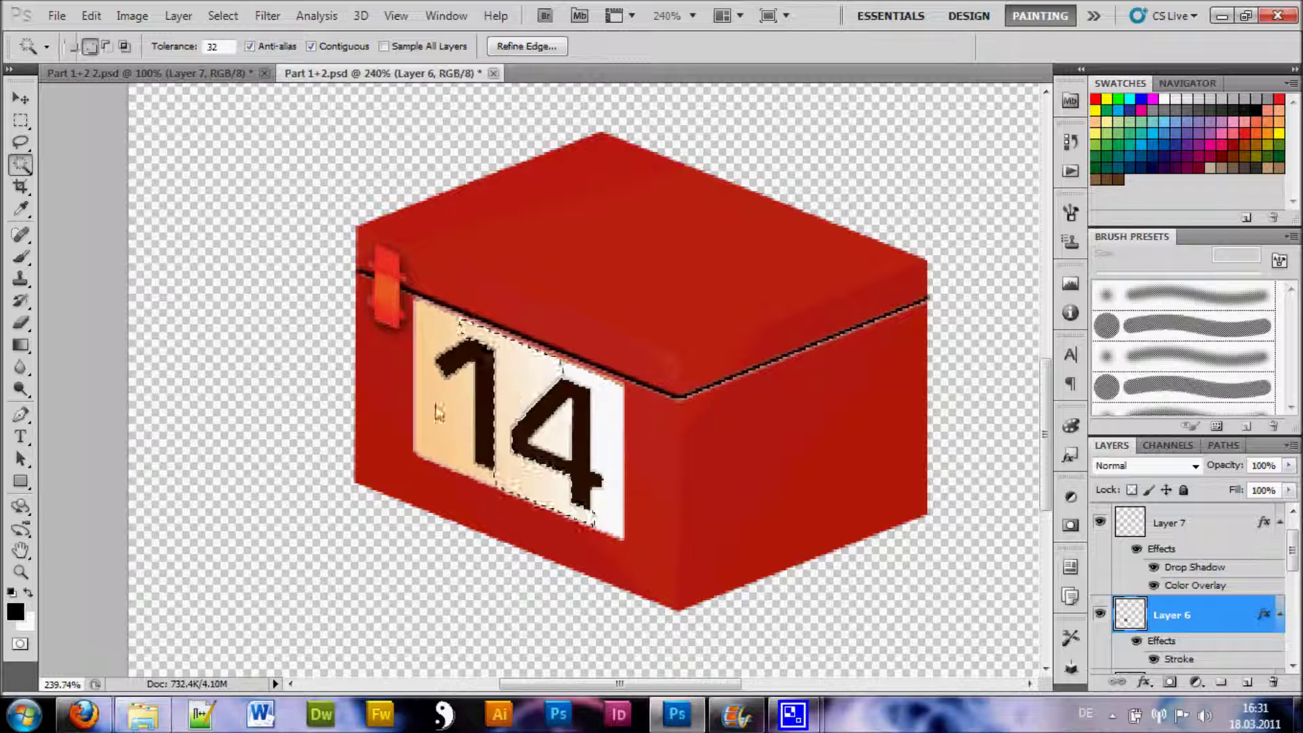
shift+click(438, 410)
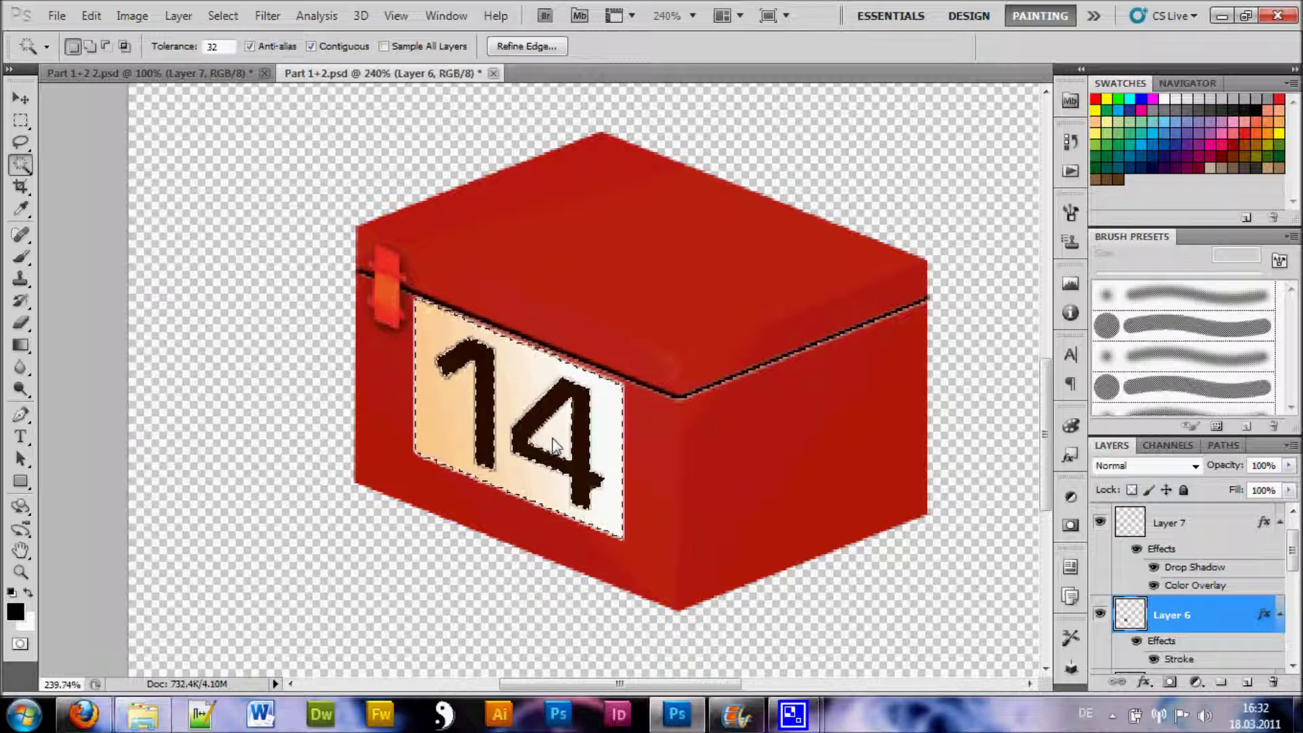
click(20, 346)
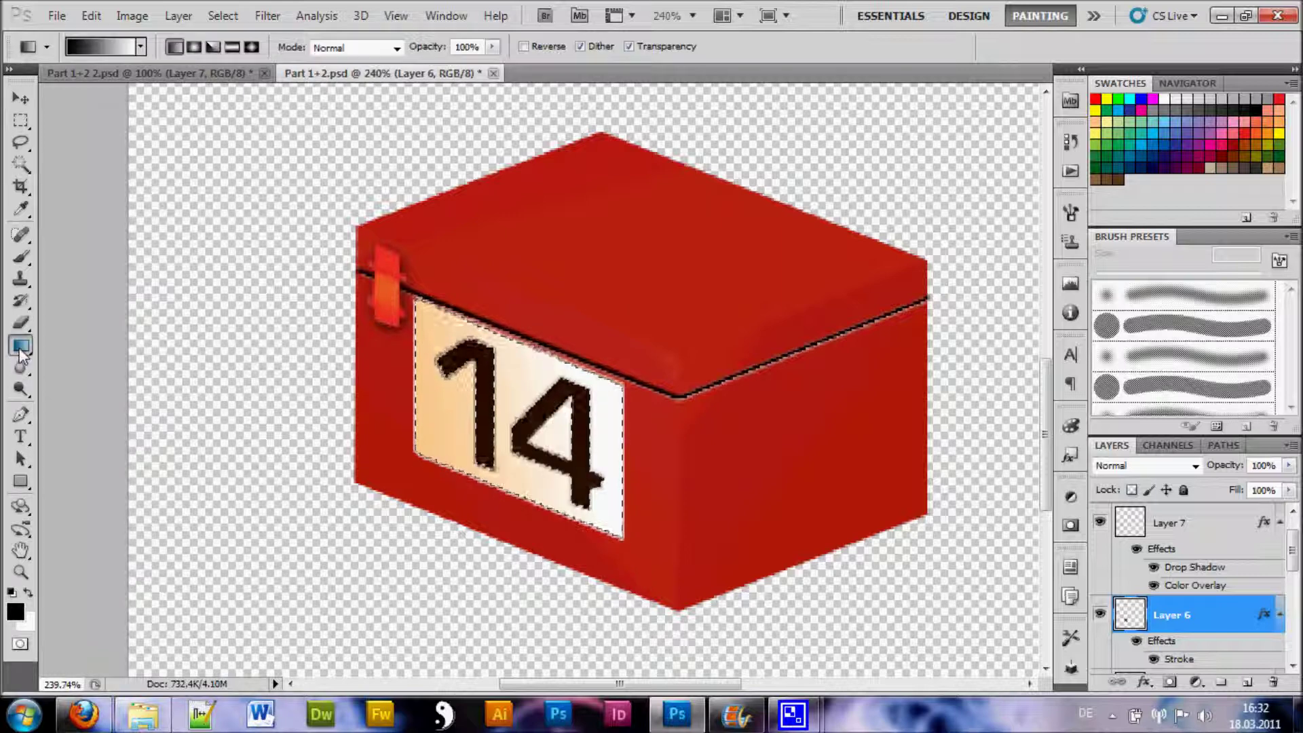
- Set the foreground colour to pale yellow (dbe586)
click(18, 613)
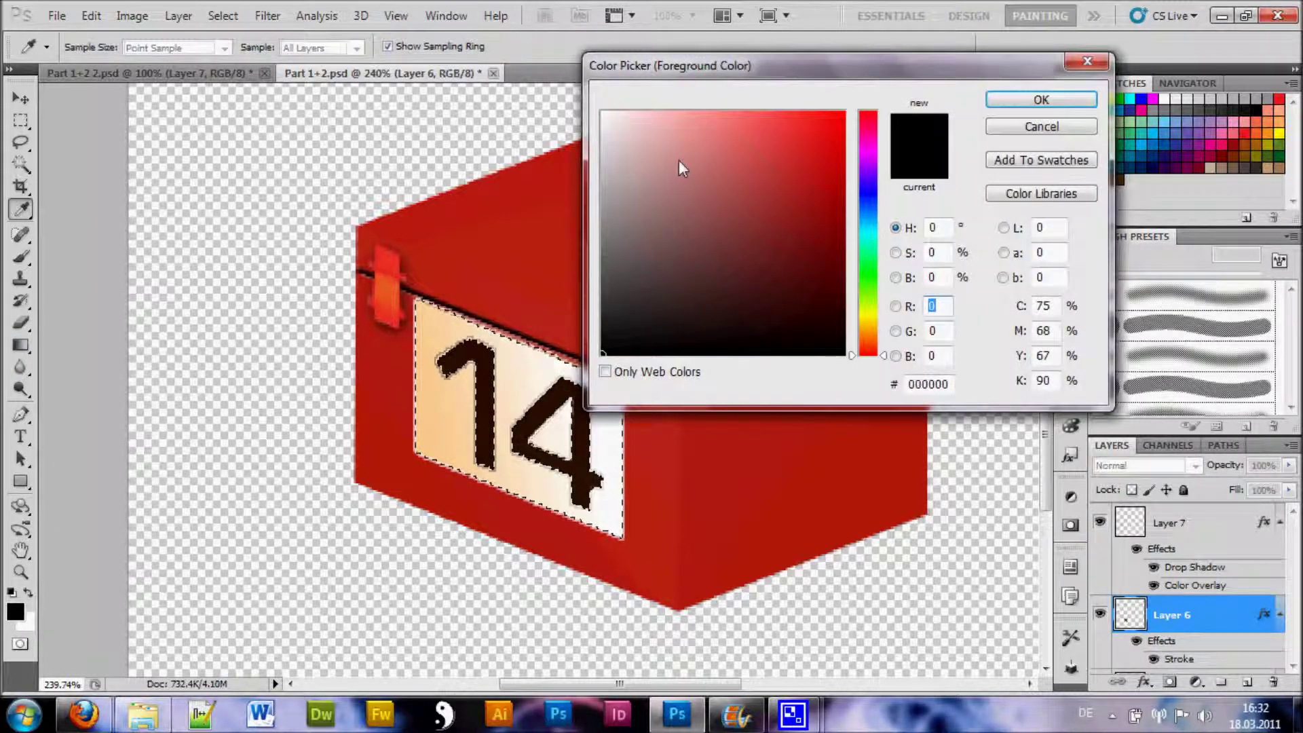
click(869, 311)
click(688, 128)
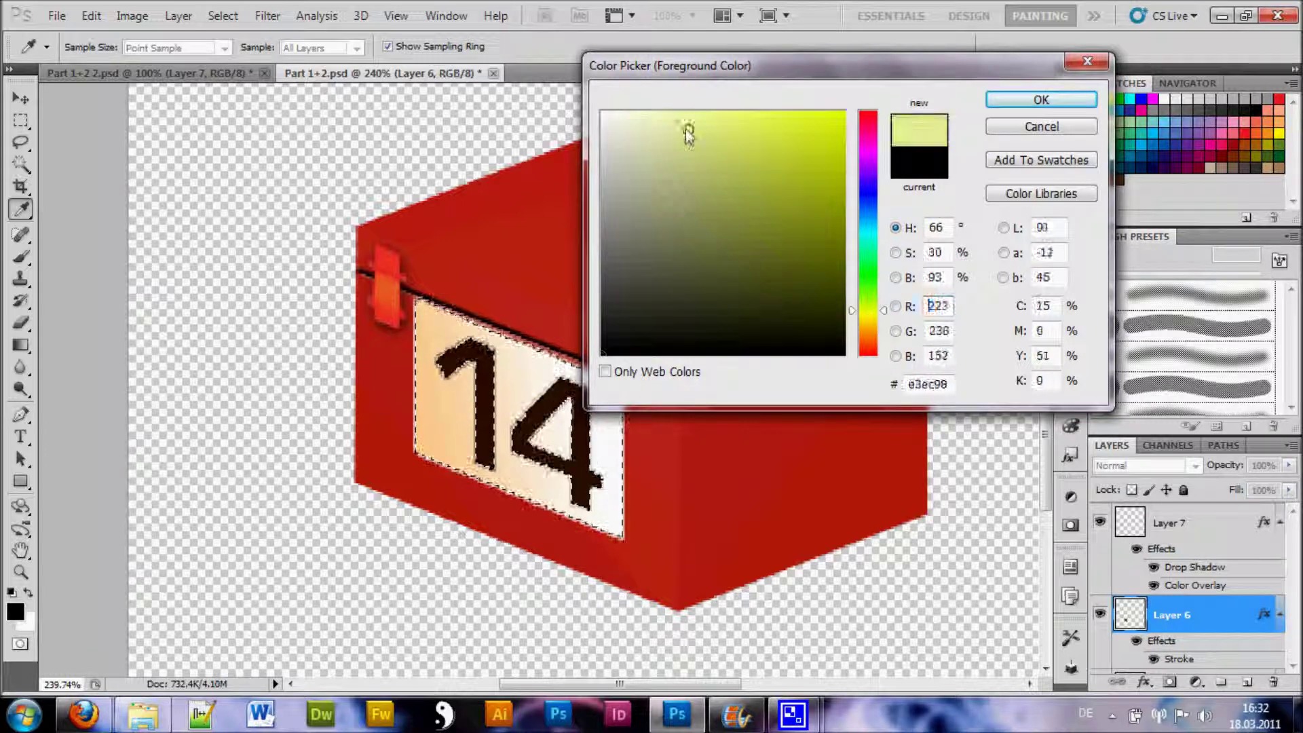
mouse_move(688, 129)
mouse_down()
mouse_move(675, 123)
mouse_move(703, 137)
mouse_up()
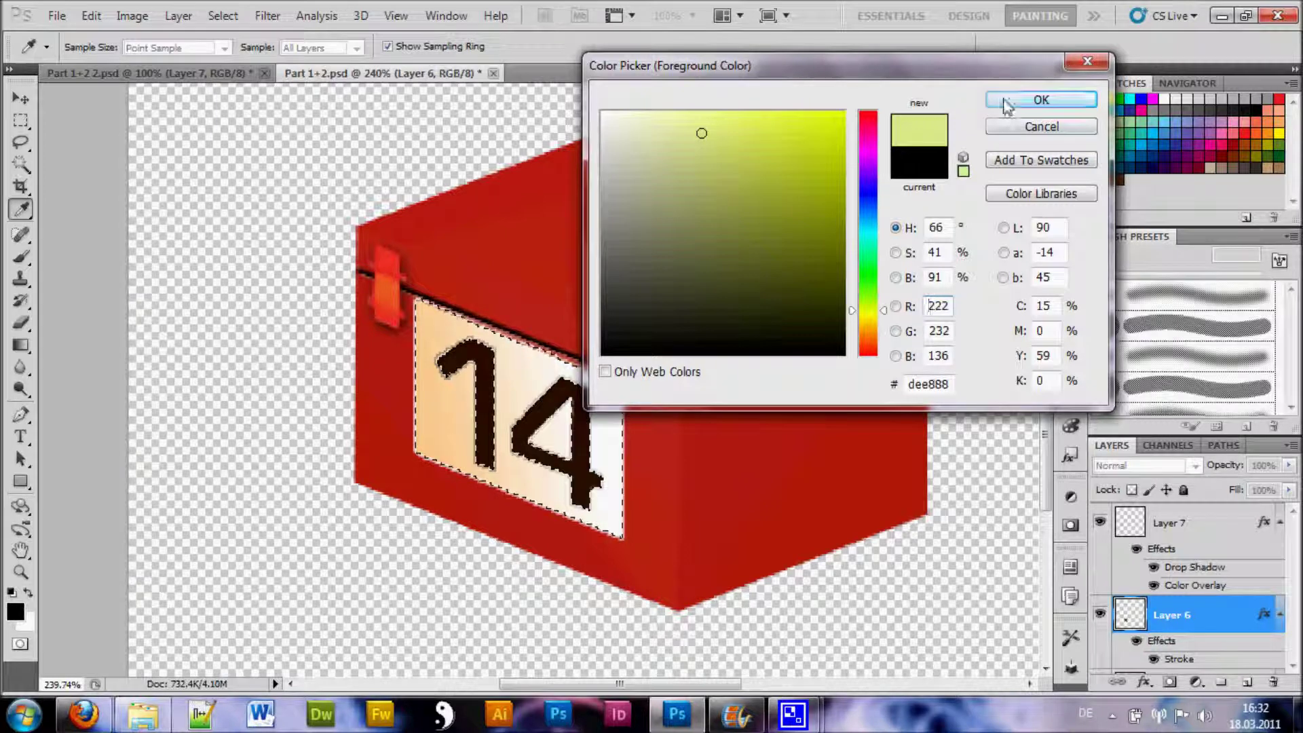
click(1041, 99)
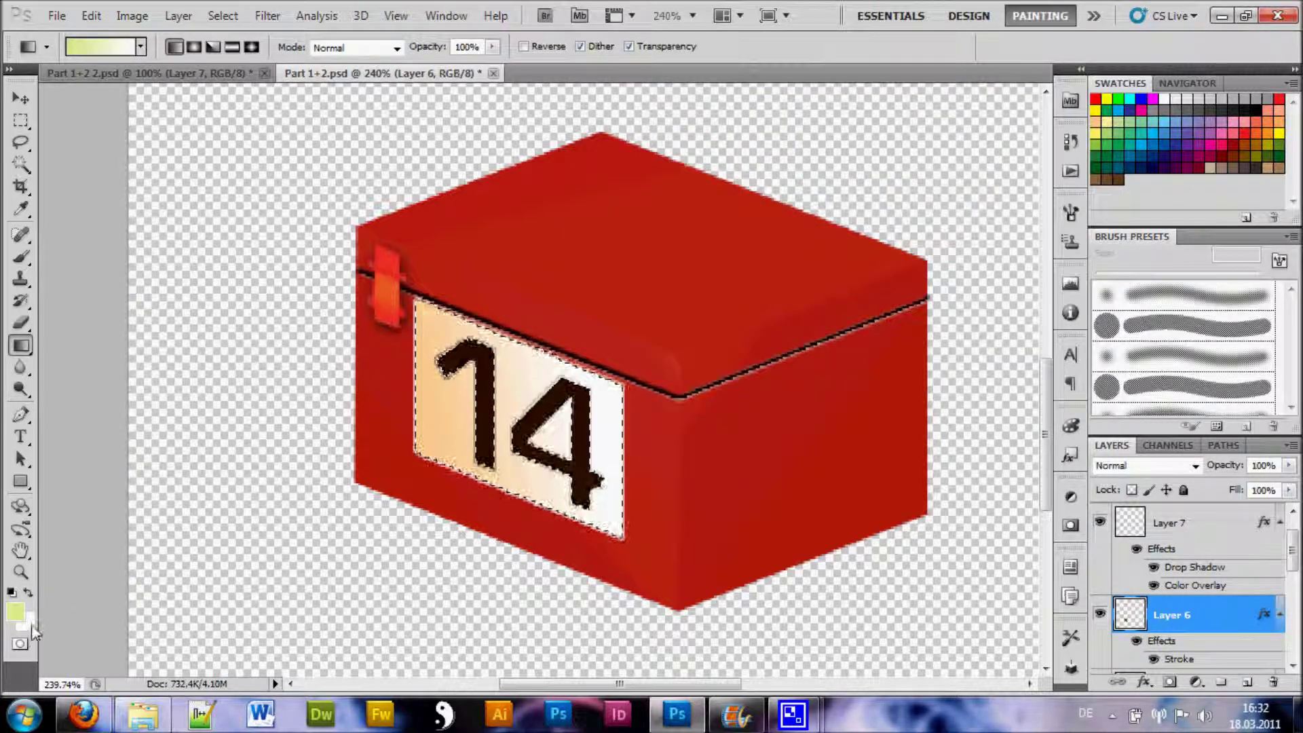
- Drag a pale-yellow-to-white gradient across the selected 14 label background
drag(416, 448, 531, 403)
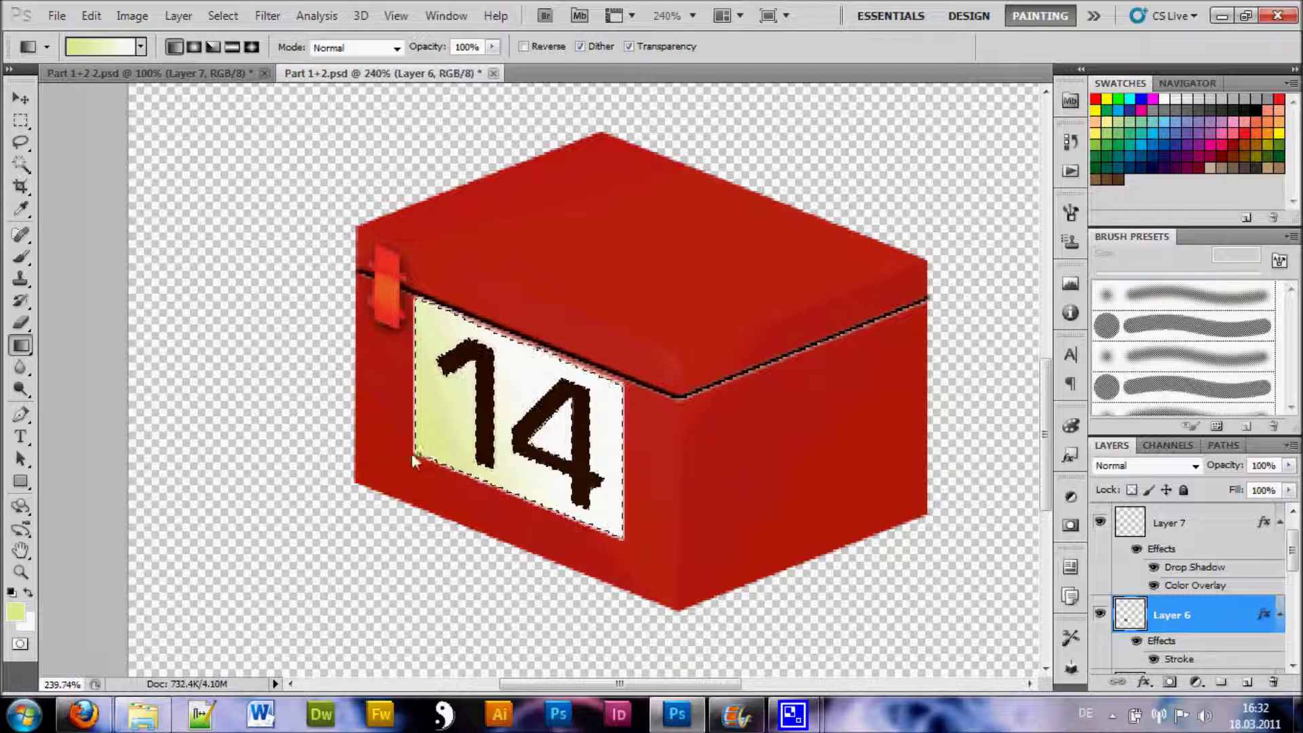
drag(433, 441, 543, 408)
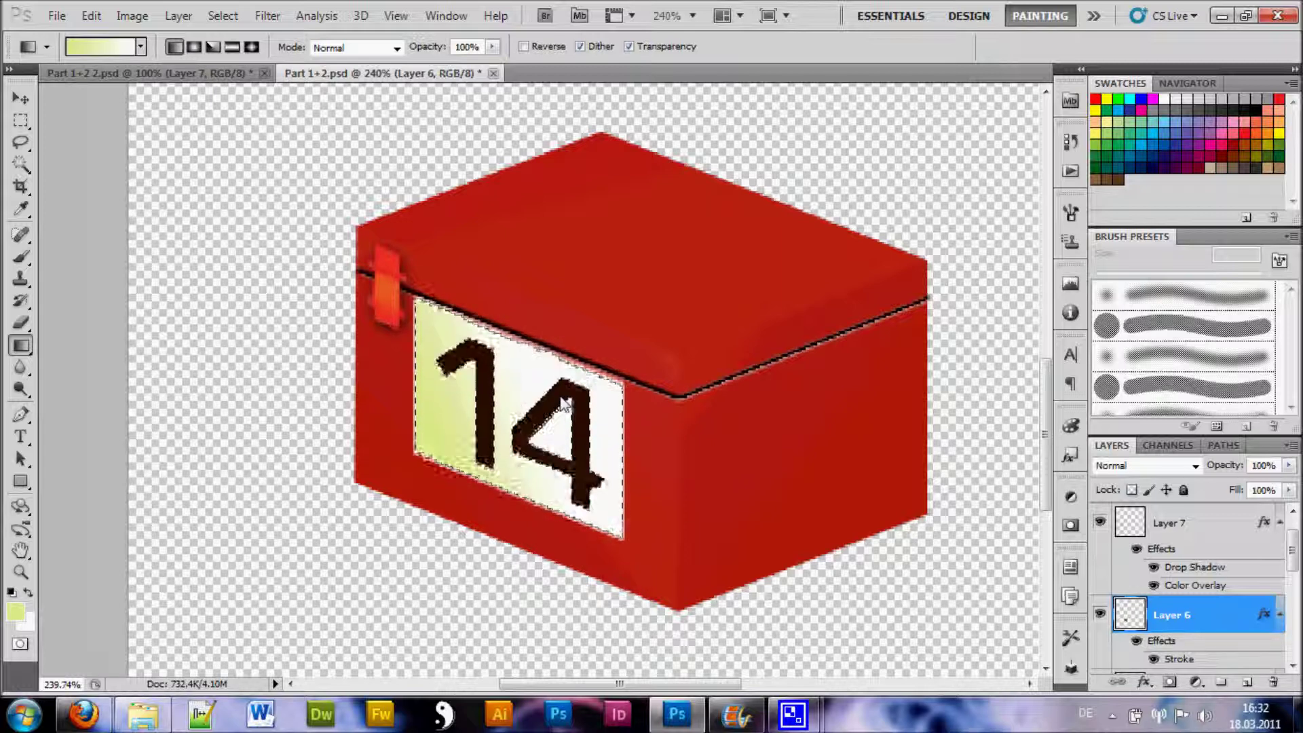
click(23, 163)
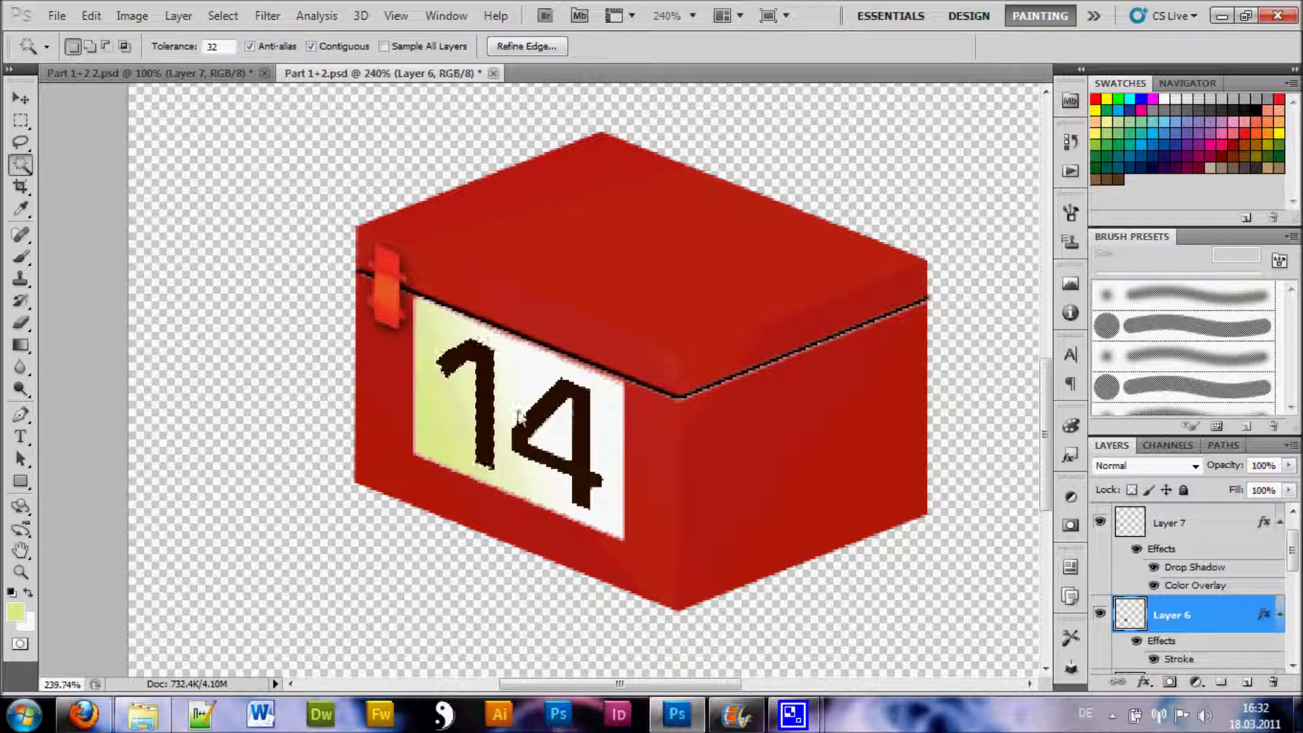
shift+click(548, 411)
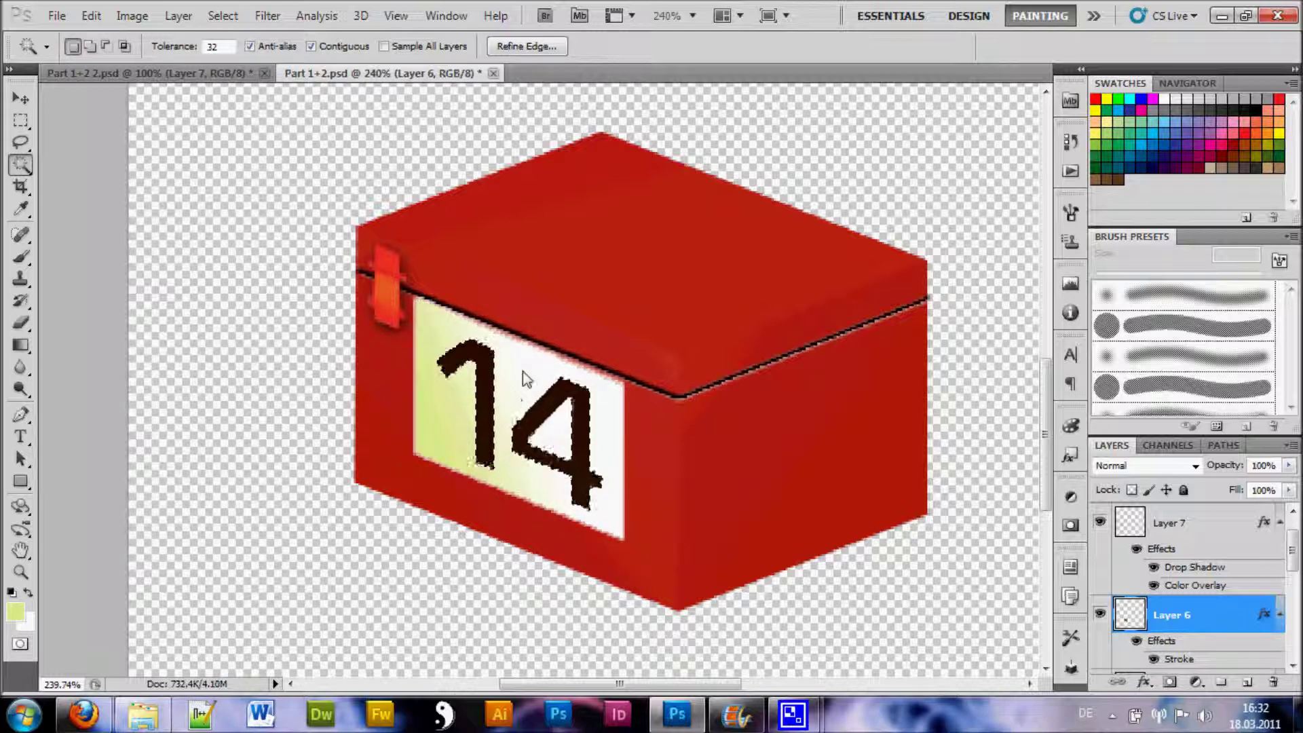
click(132, 15)
mouse_move(163, 63)
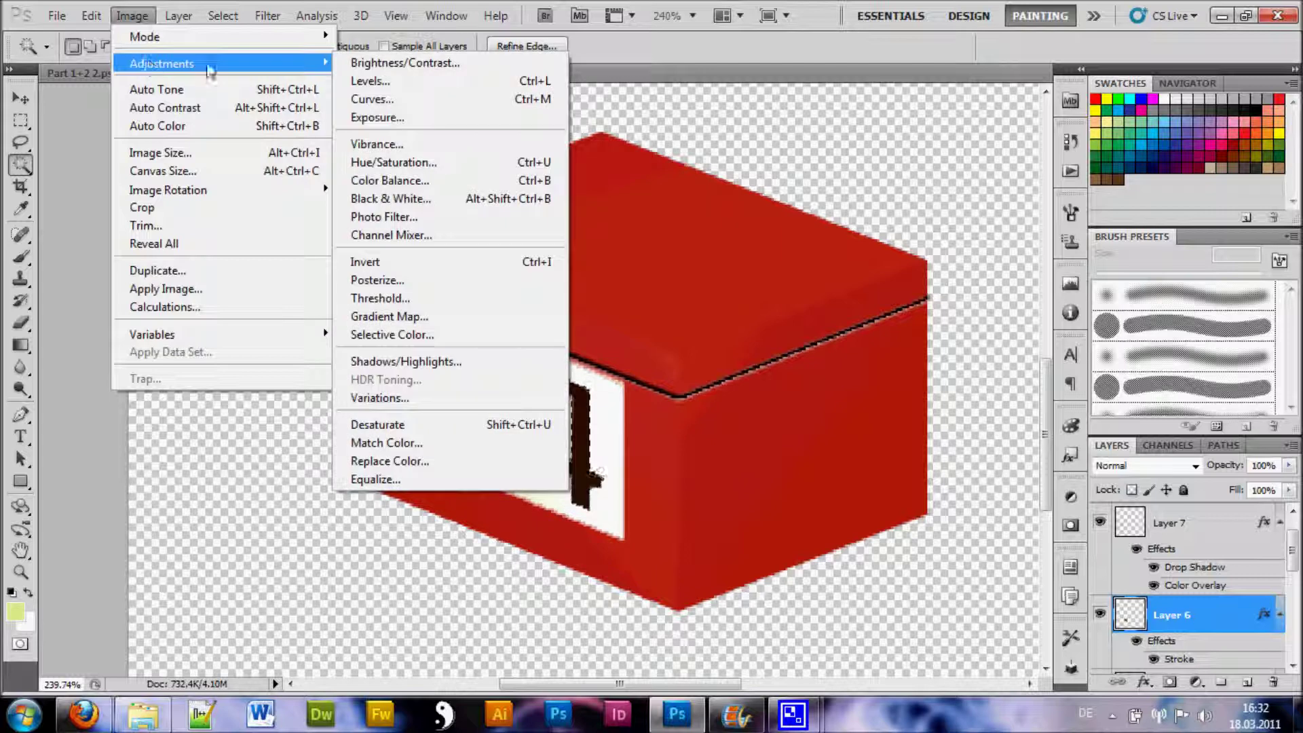
click(443, 164)
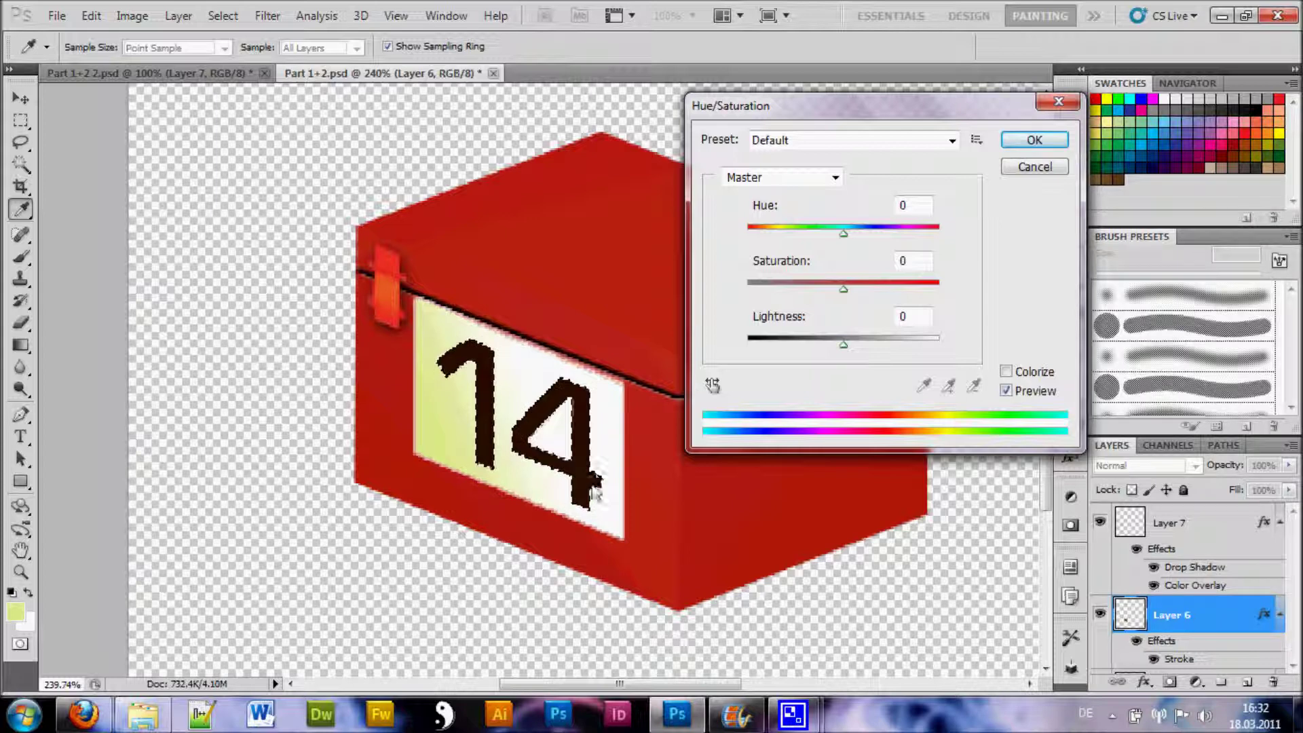
click(1034, 140)
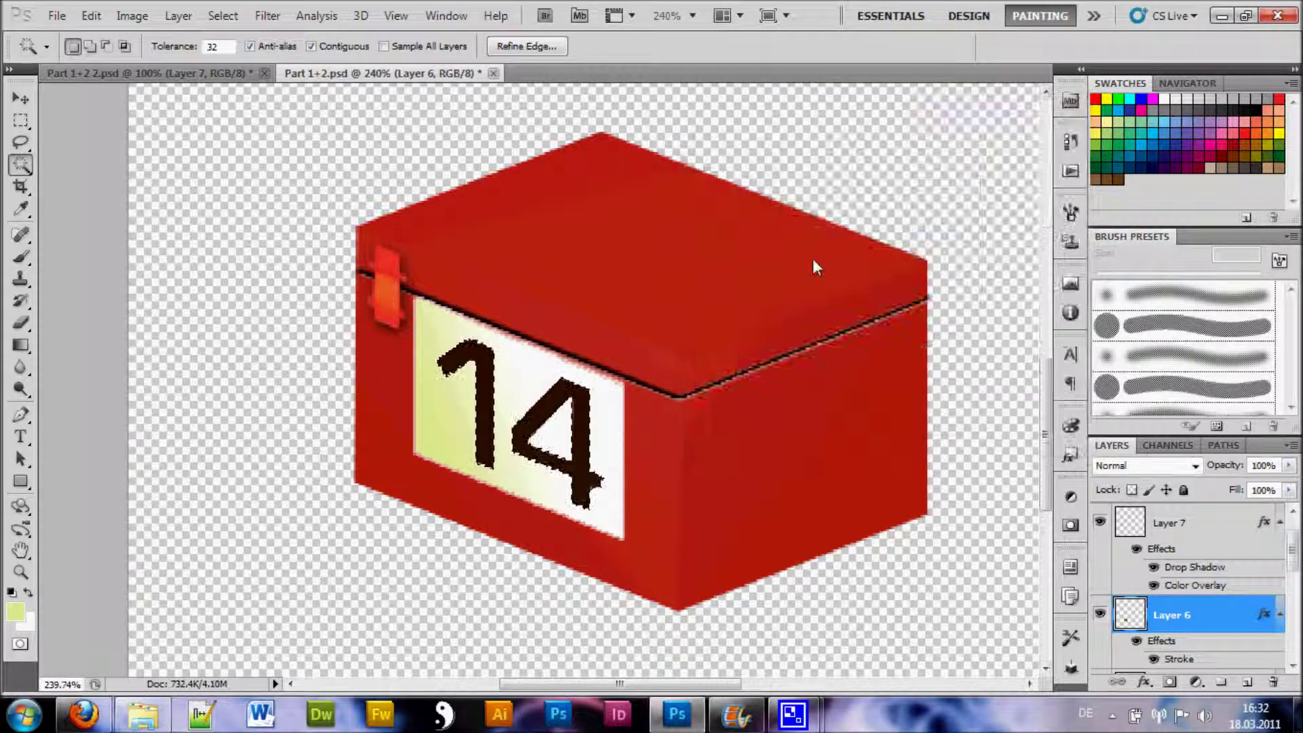
key(m)
key(ctrl+d)
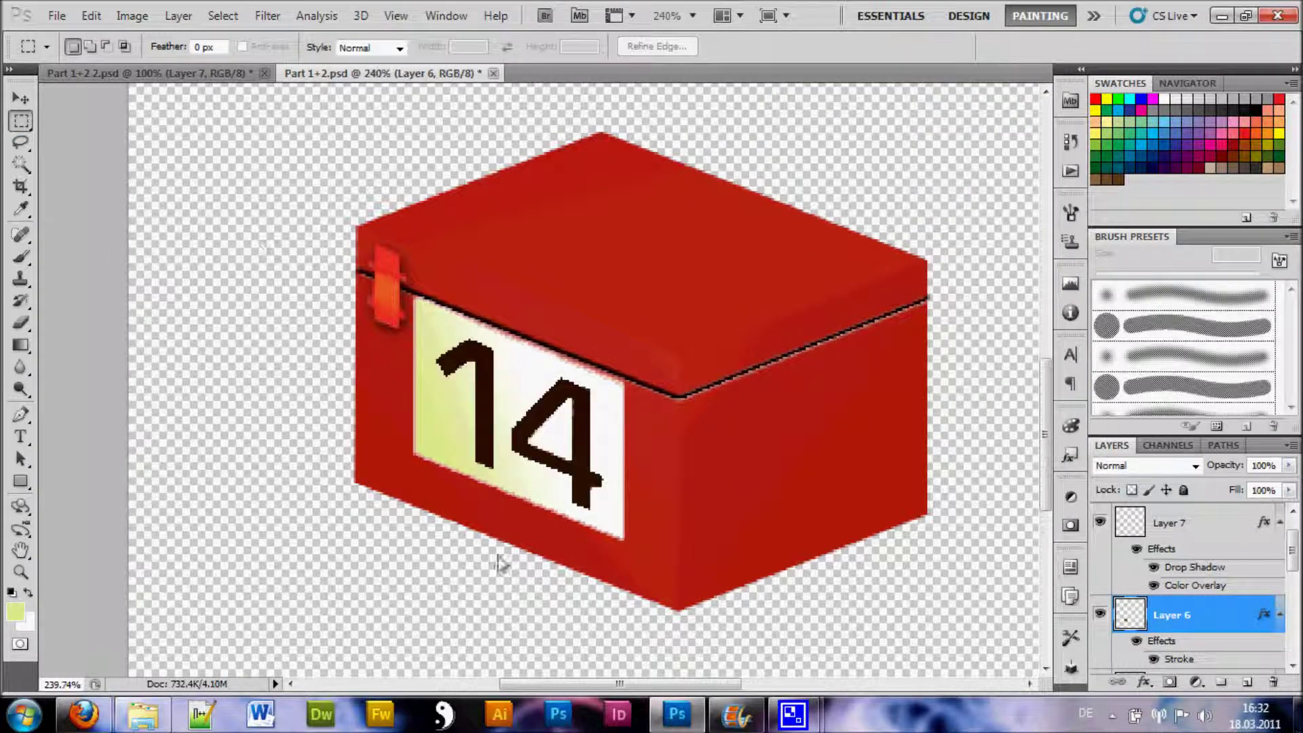
drag(557, 692, 577, 692)
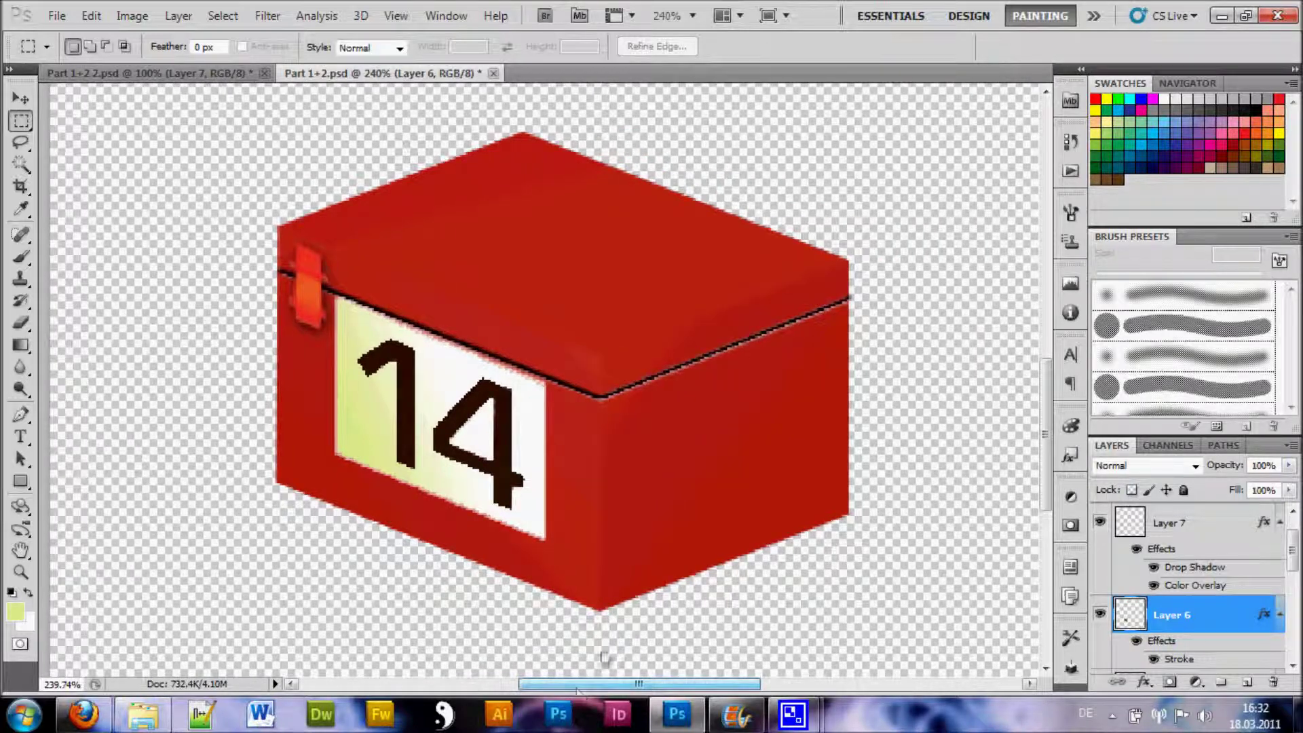
- Make Layer 8 active and toggle its visibility to check its content
scroll(1293, 536, up, 1)
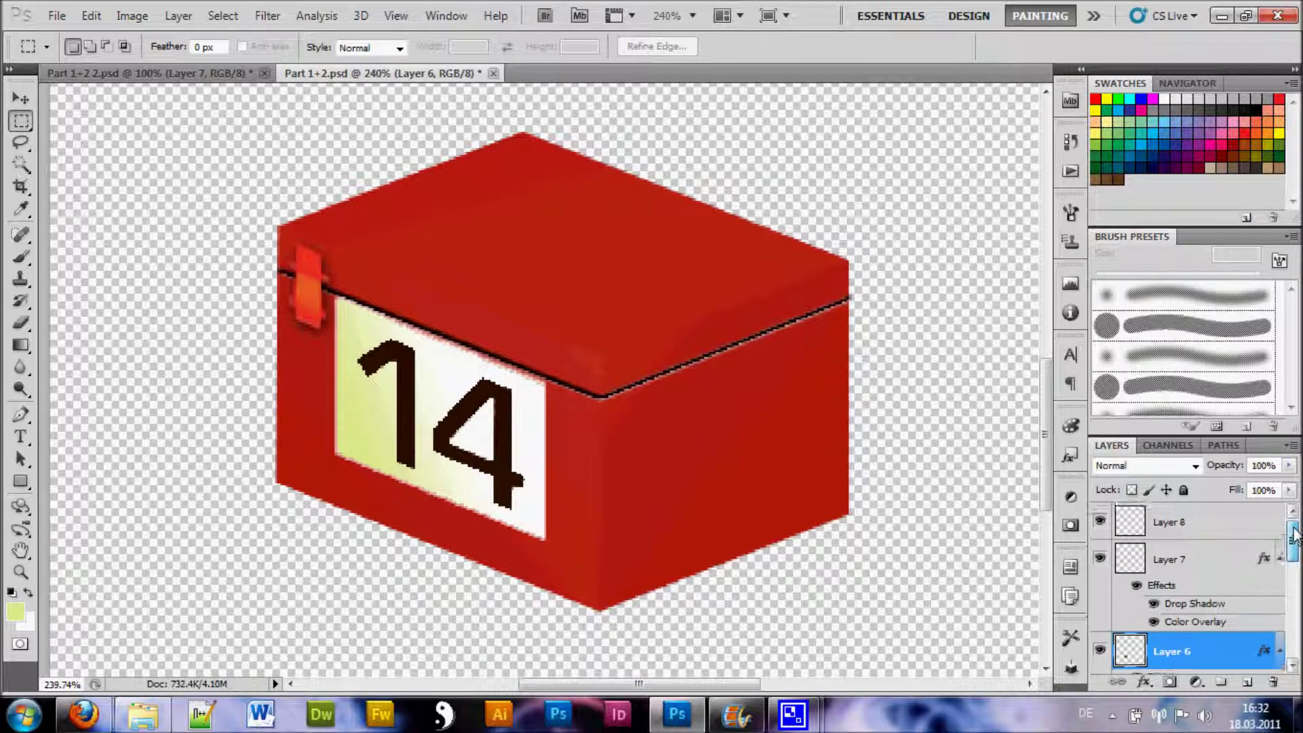
click(1184, 524)
click(1100, 521)
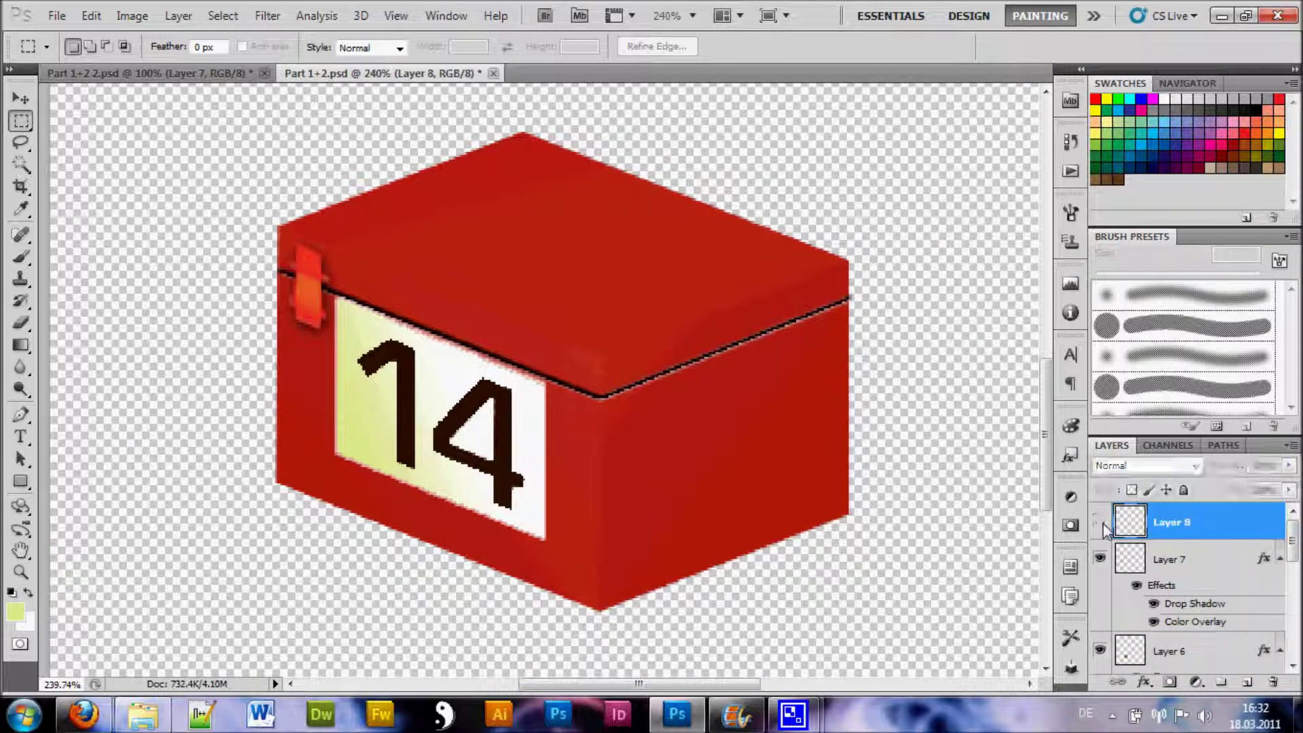
click(1101, 522)
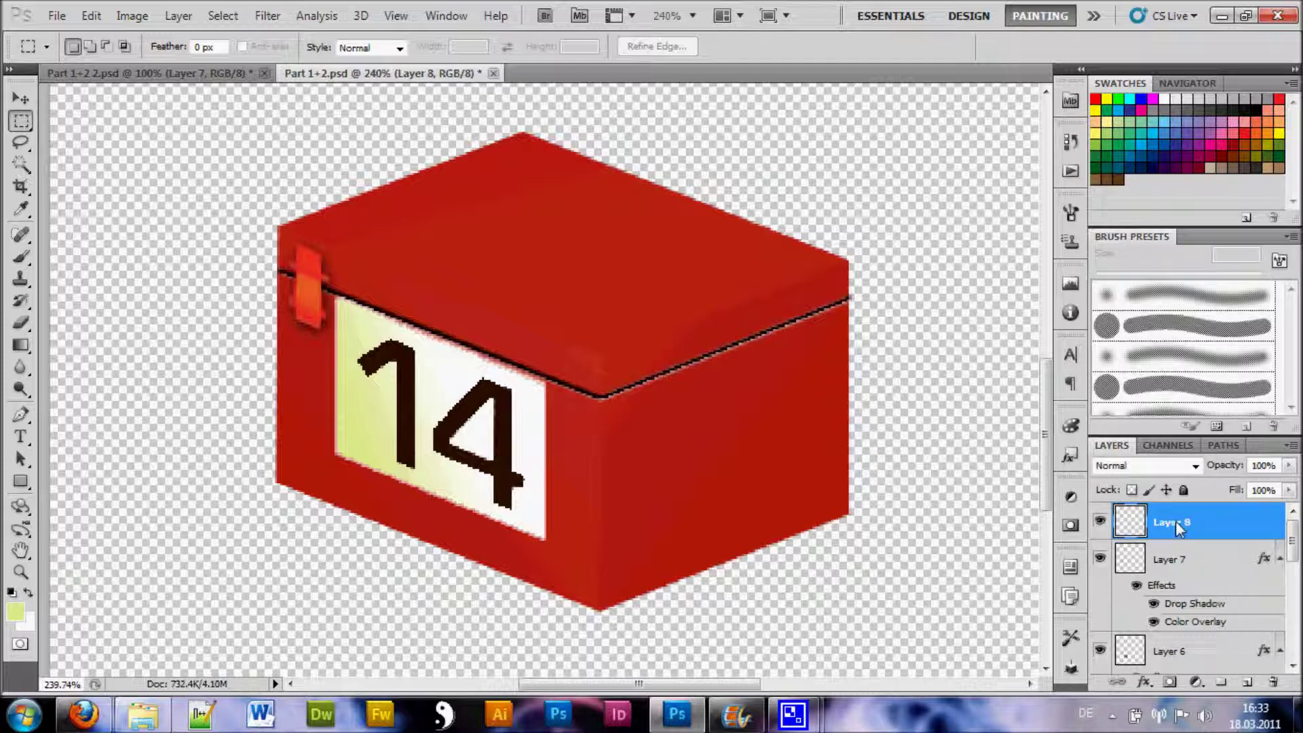
- Trace the whole box outline with the Pen tool and convert the path to a selection
click(23, 418)
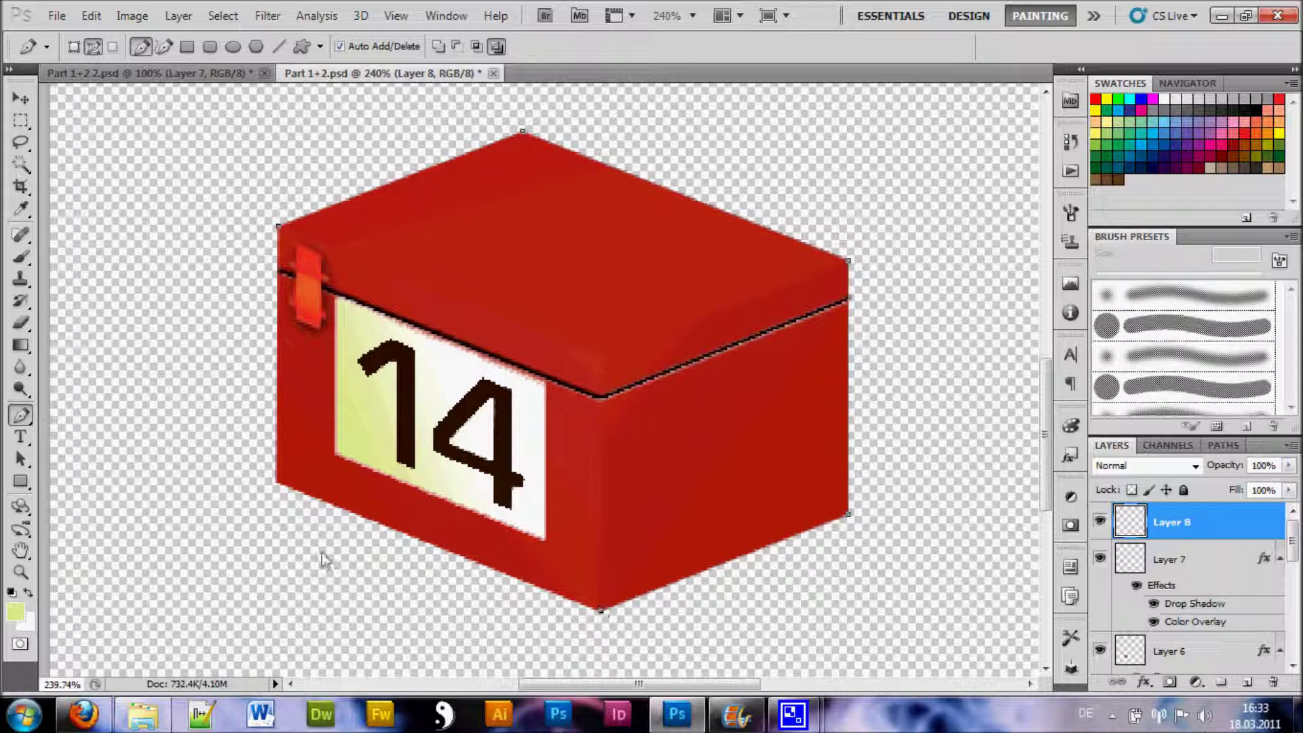
click(278, 226)
right_click(613, 309)
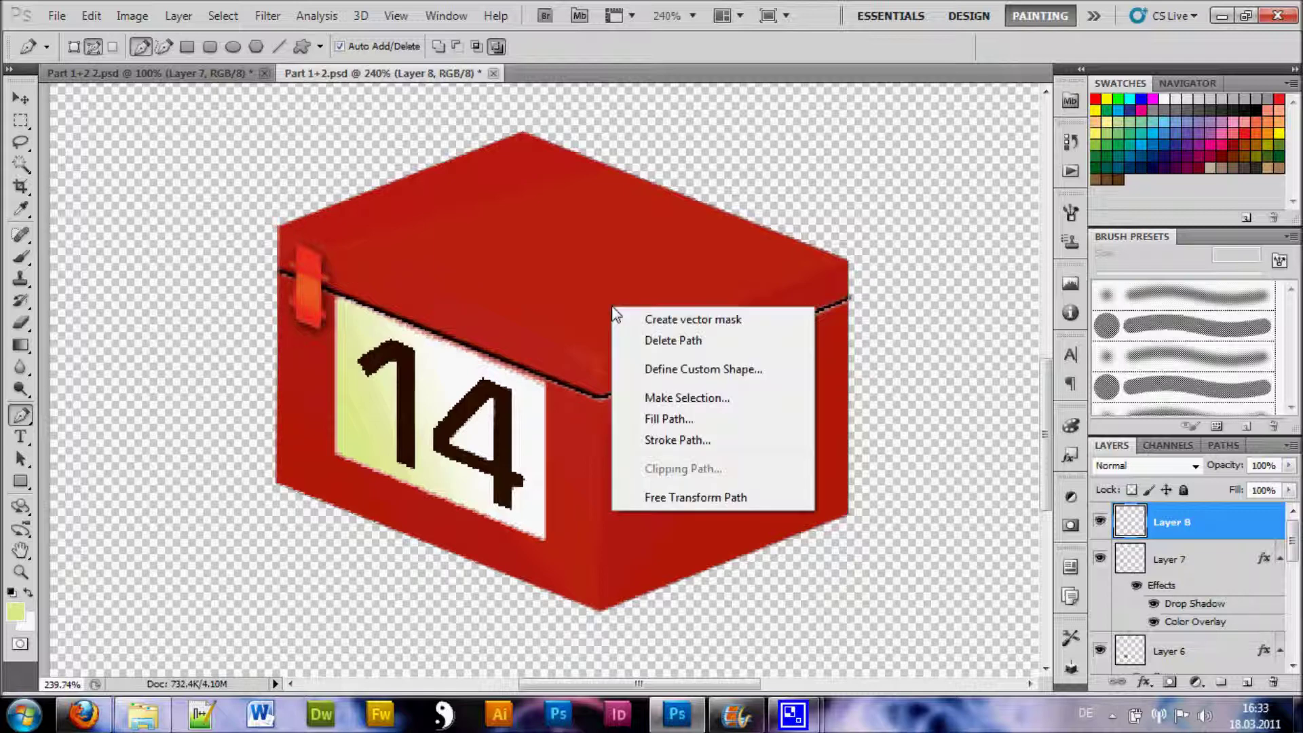
click(681, 399)
click(748, 203)
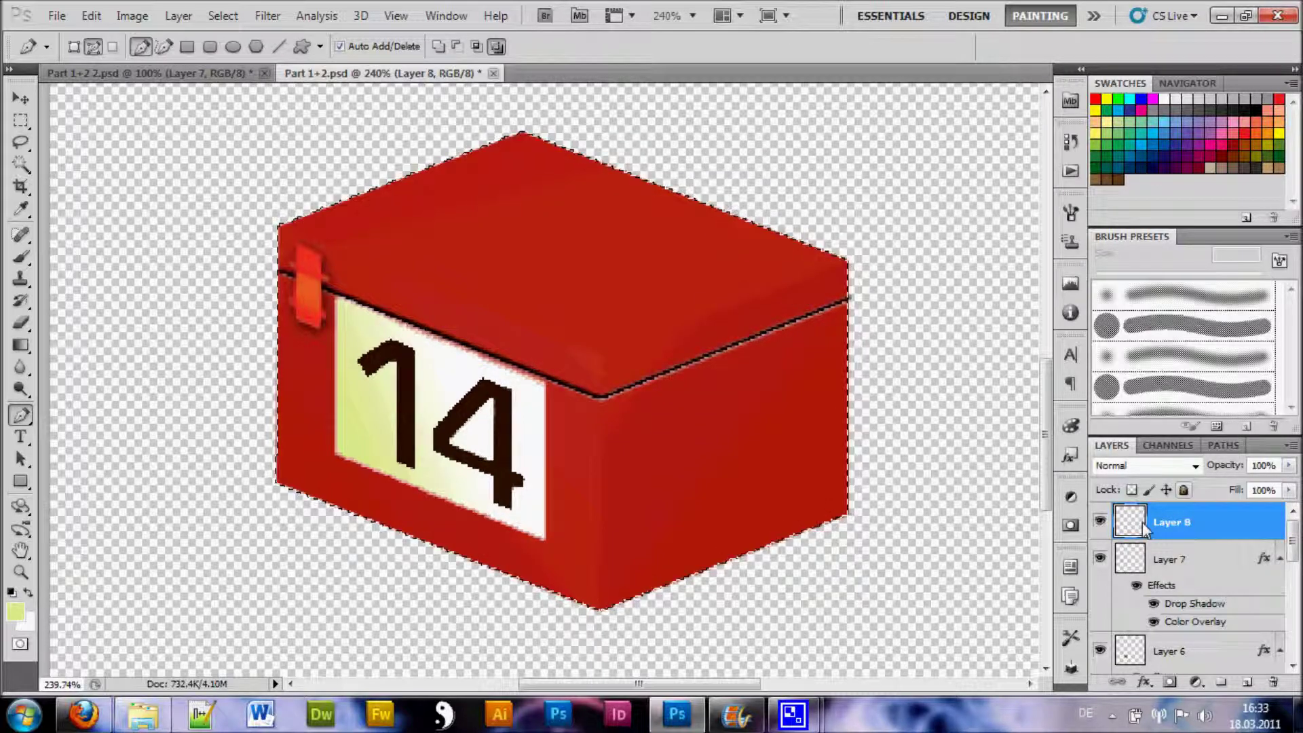
click(268, 15)
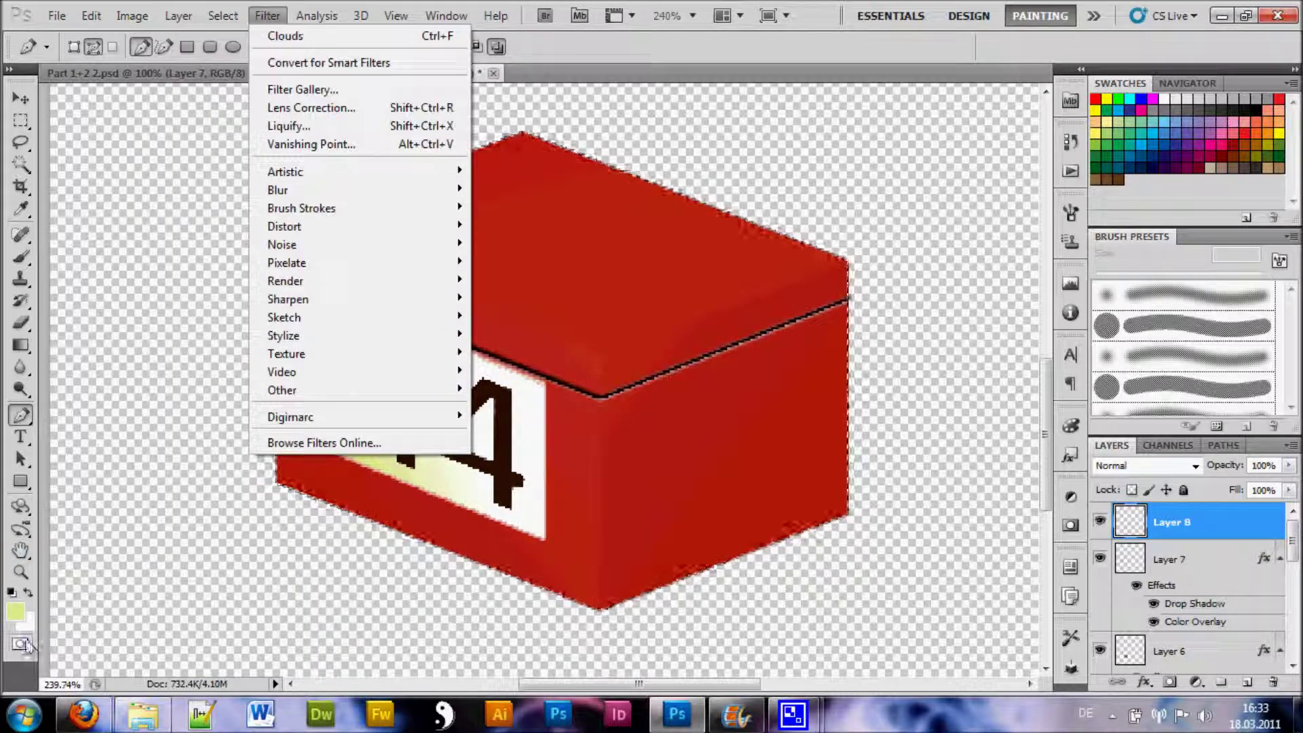
- Reset default colours and render Clouds into the box selection, rerolling it four times with Ctrl+F
click(56, 516)
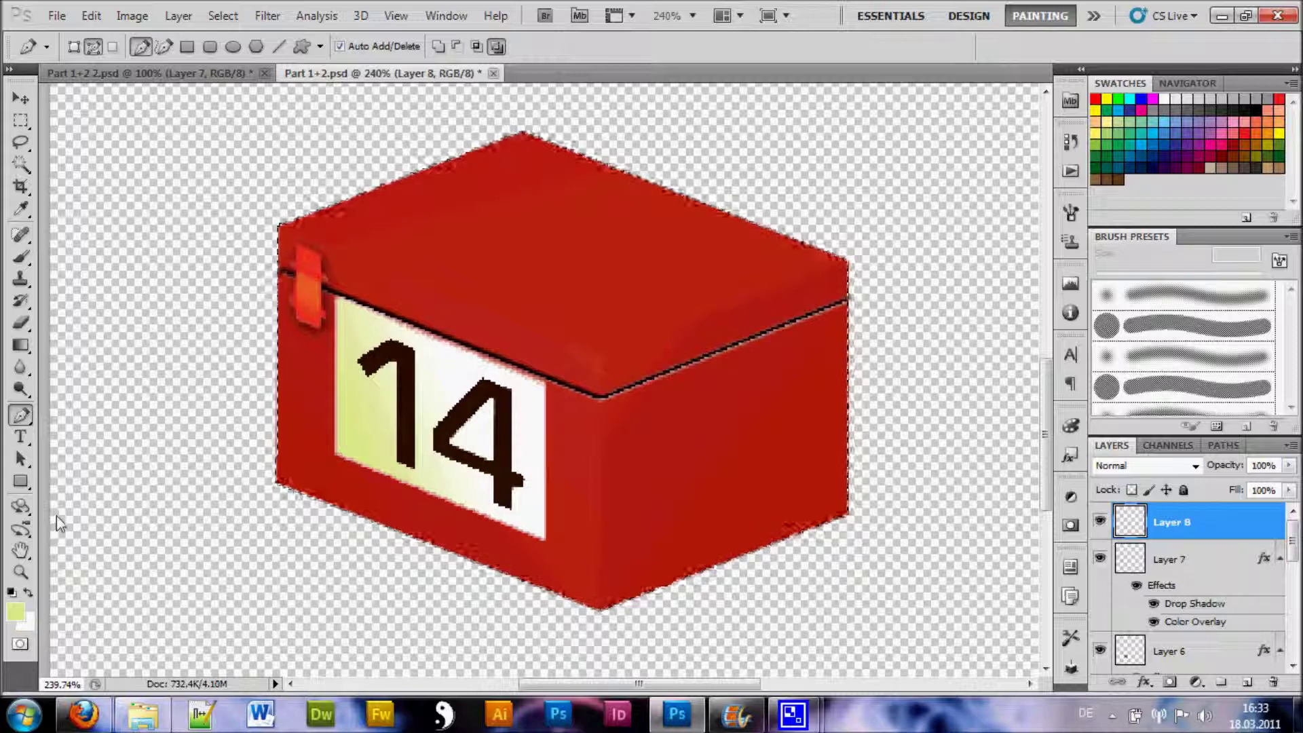
key(d)
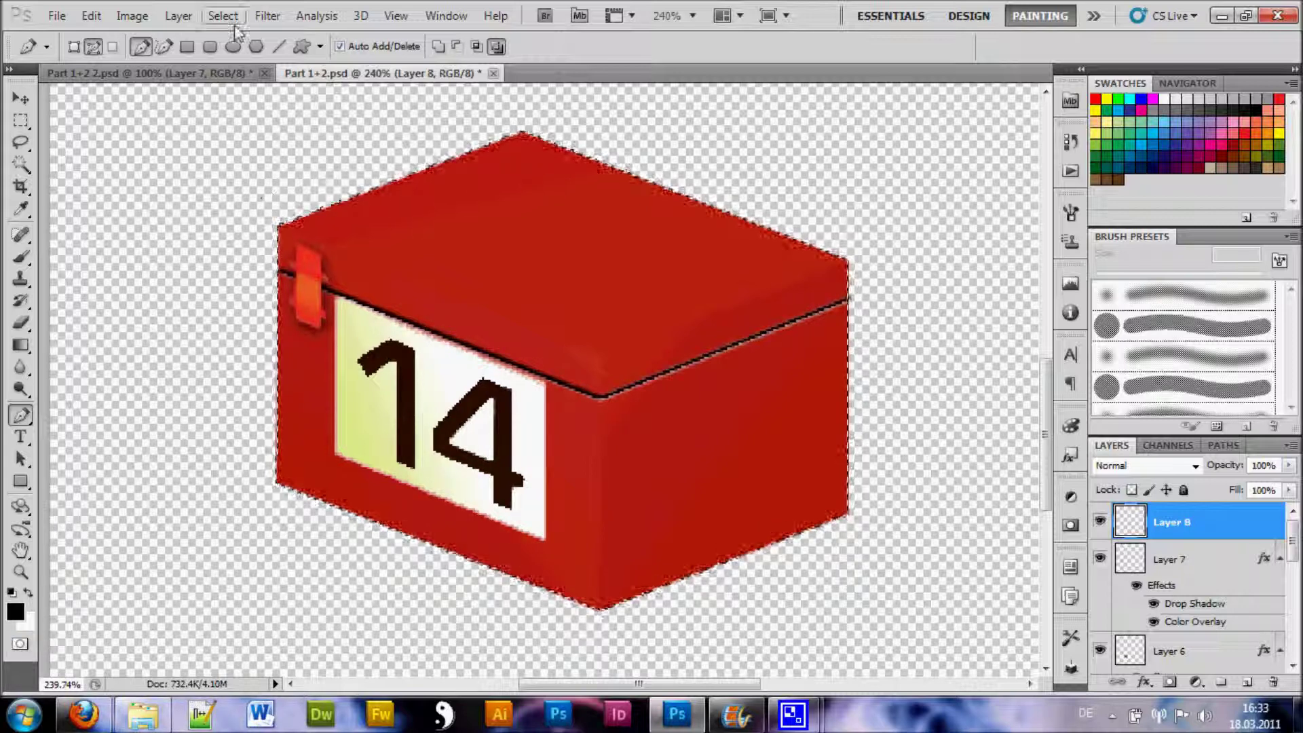
click(268, 16)
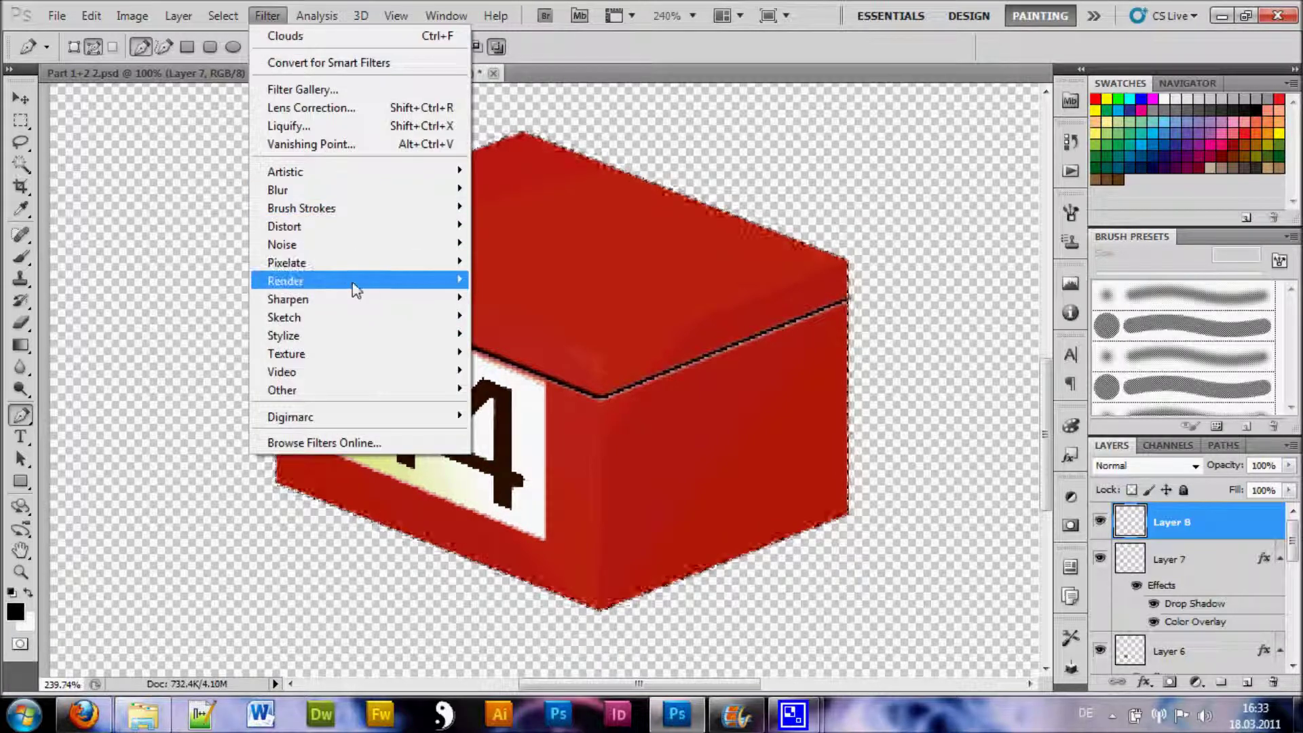
mouse_move(352, 283)
click(536, 280)
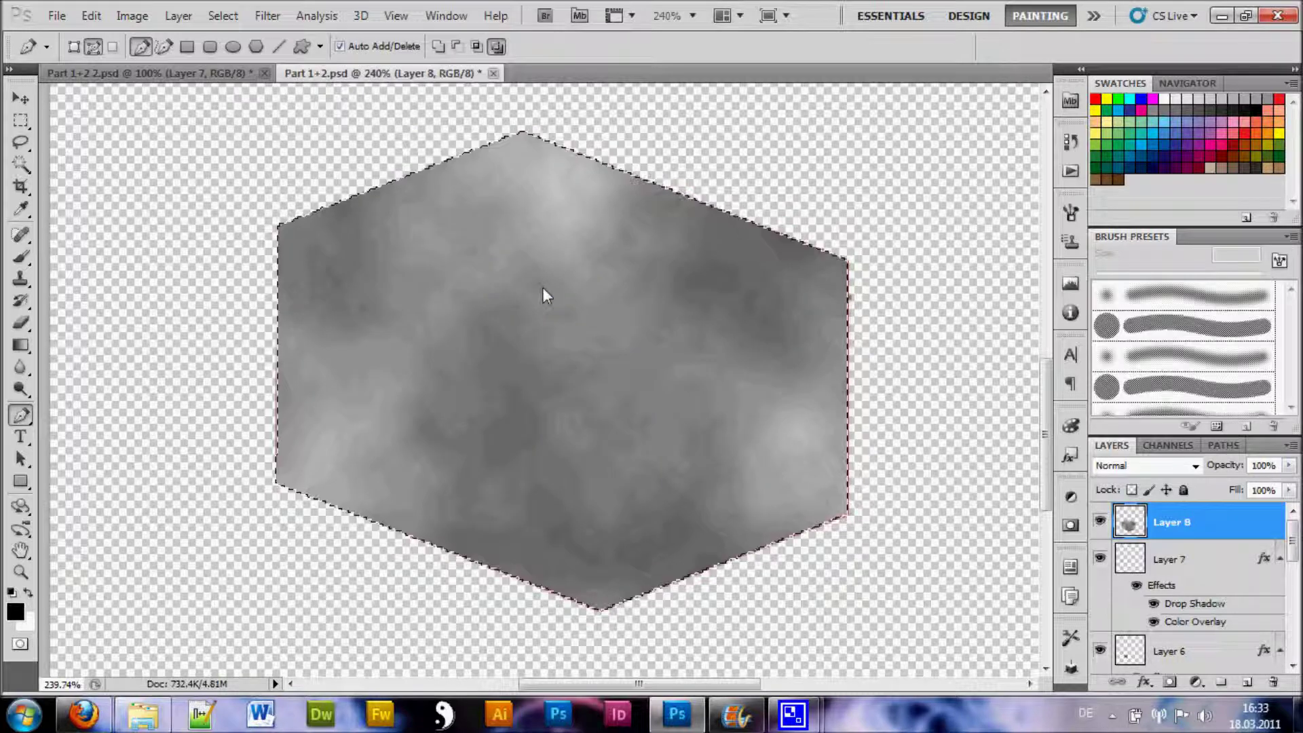
key(ctrl+f)
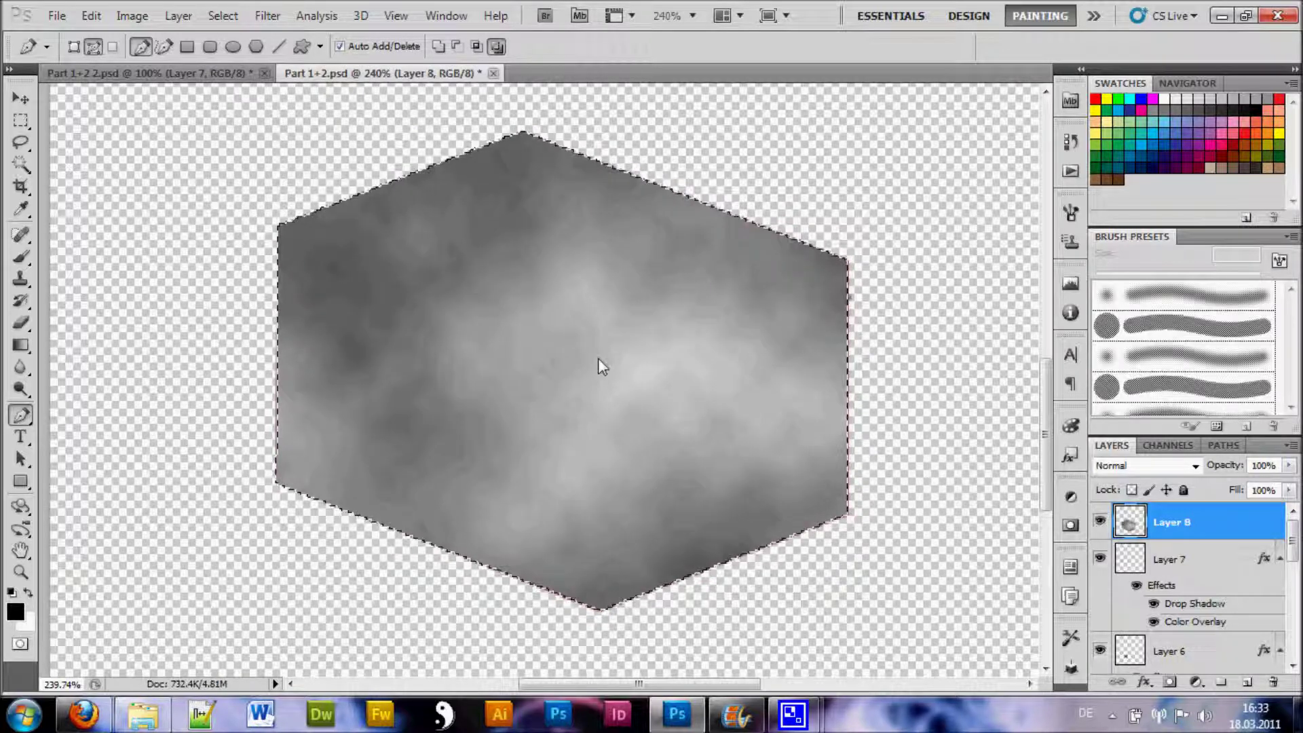
key(ctrl+f)
key(ctrl+f)
key(ctrl+f)
key(ctrl+f)
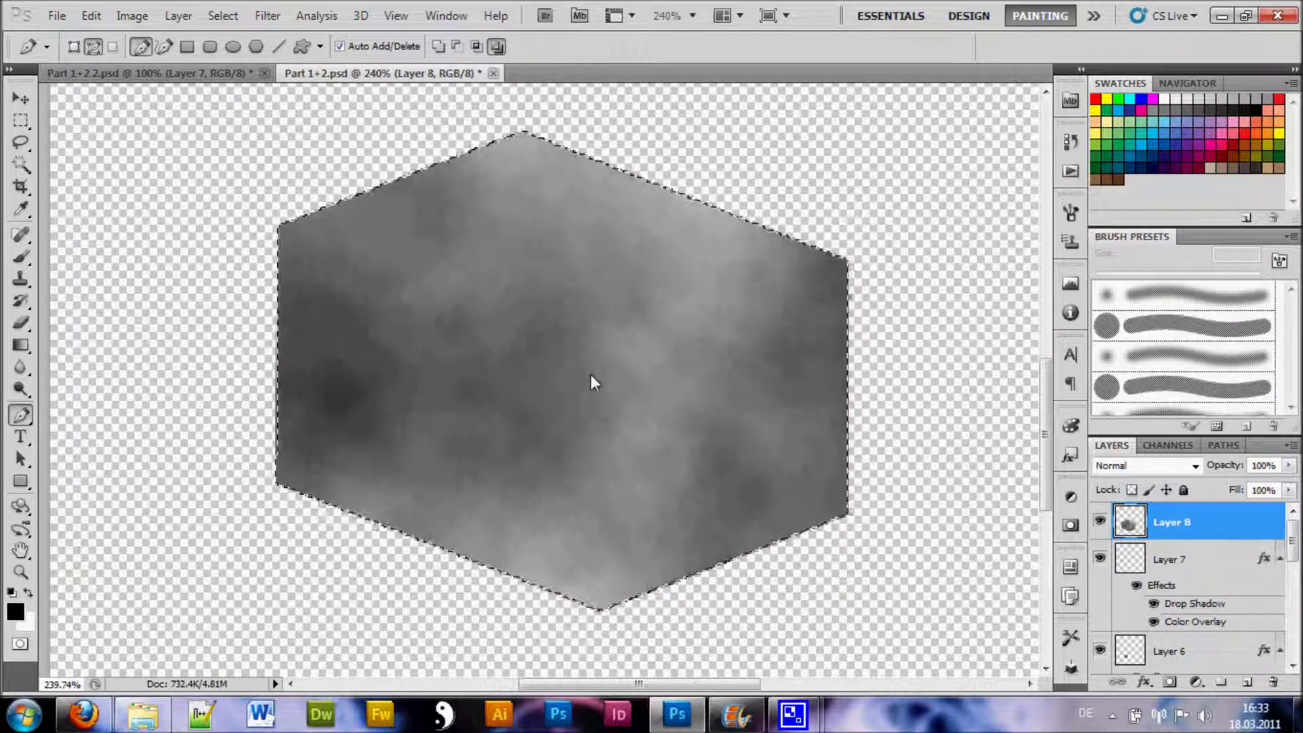
key(ctrl+f)
key(ctrl+f)
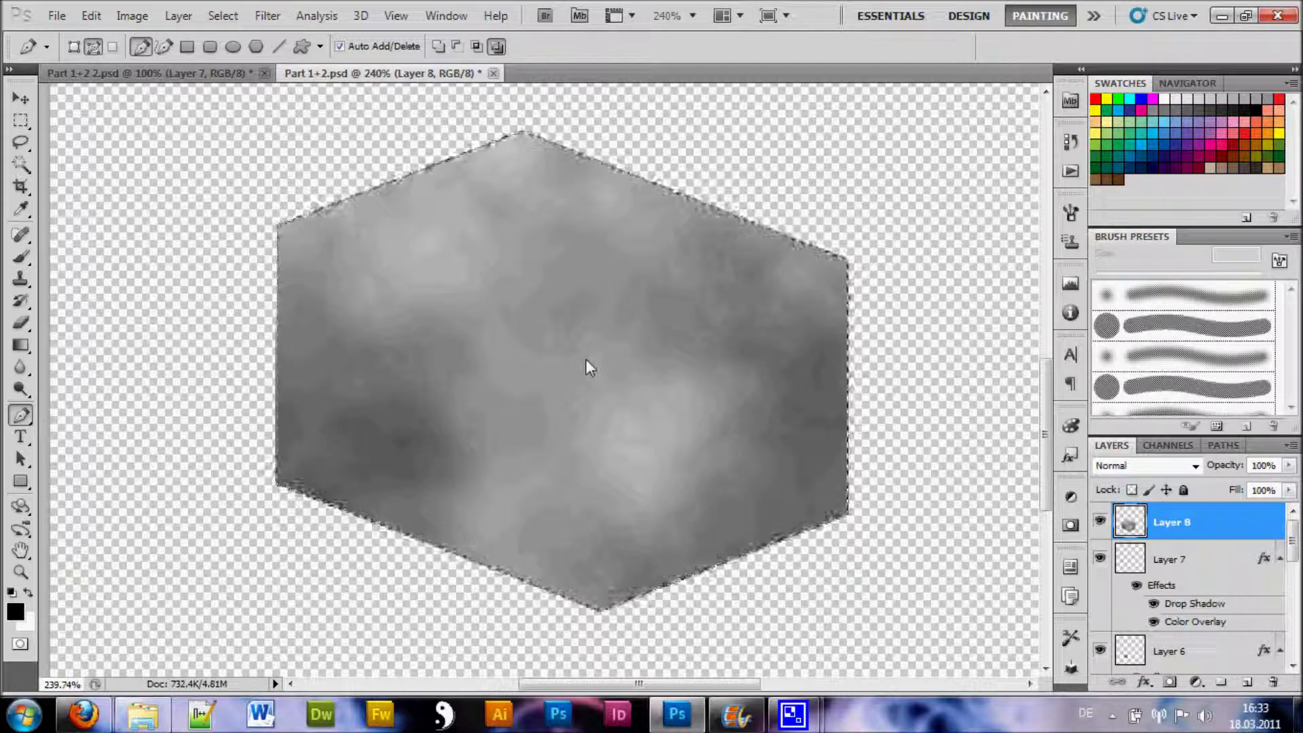
key(ctrl+f)
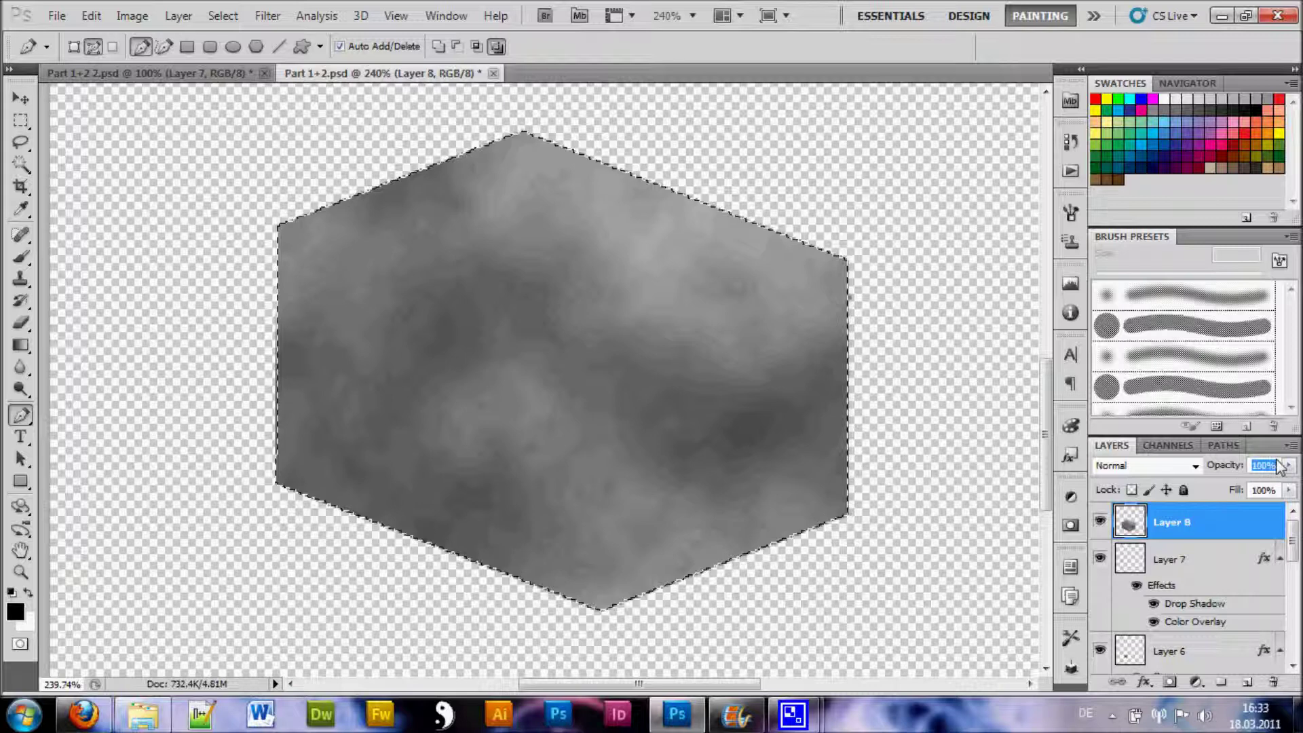
click(1275, 465)
- Try lower opacity values for the cloud Layer 8, starting at 5
text(50)
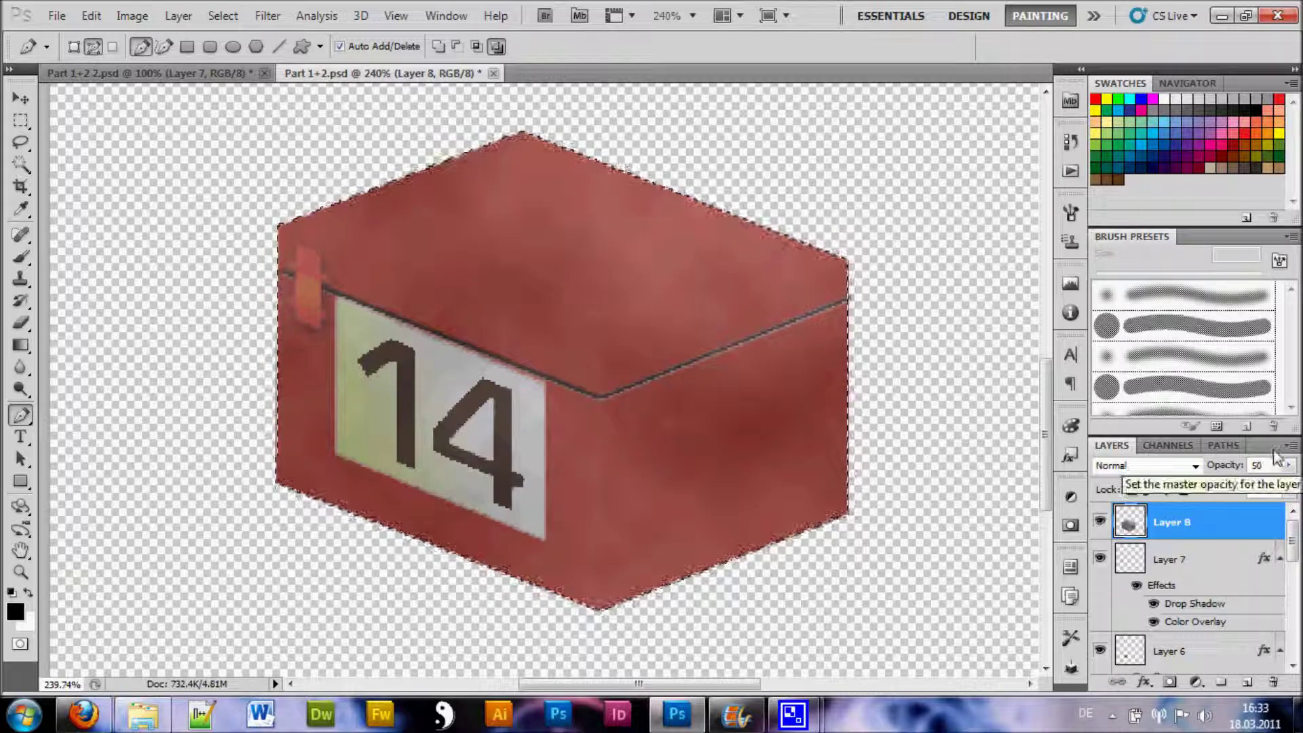
click(1264, 465)
drag(1233, 471, 1220, 470)
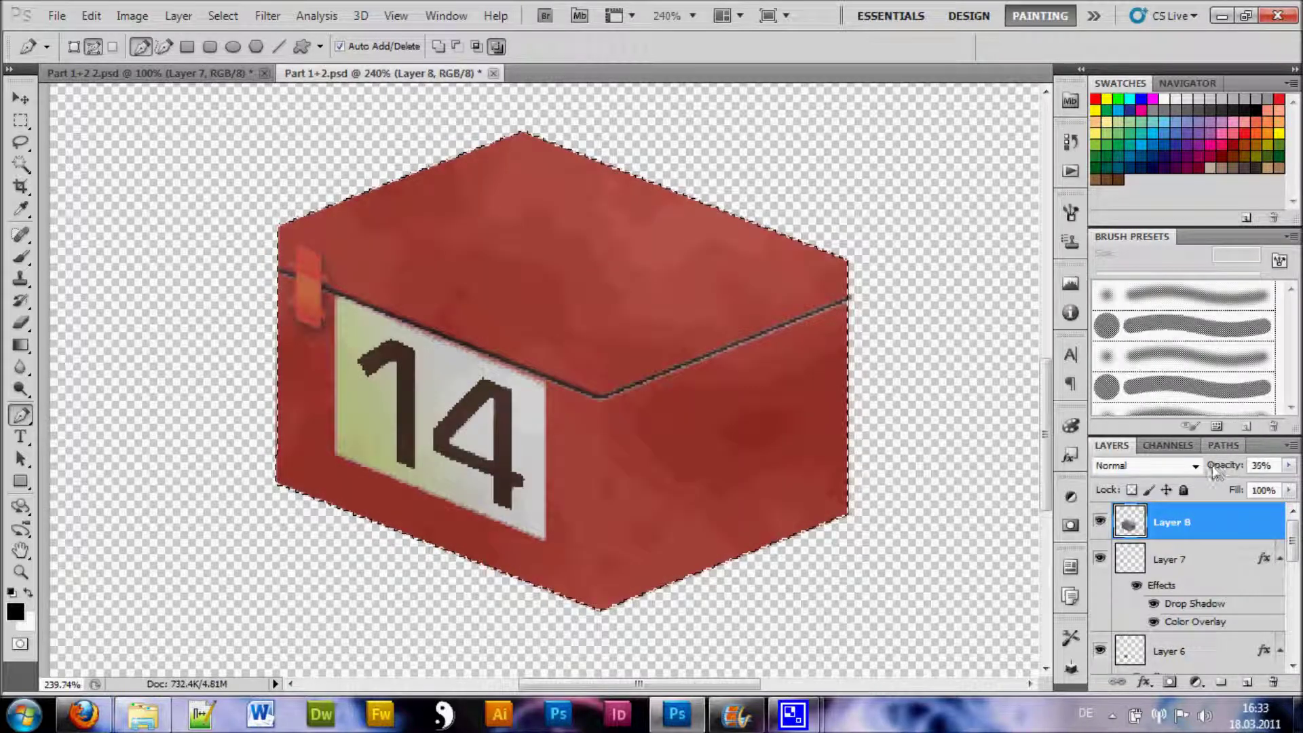
drag(1214, 469, 1218, 463)
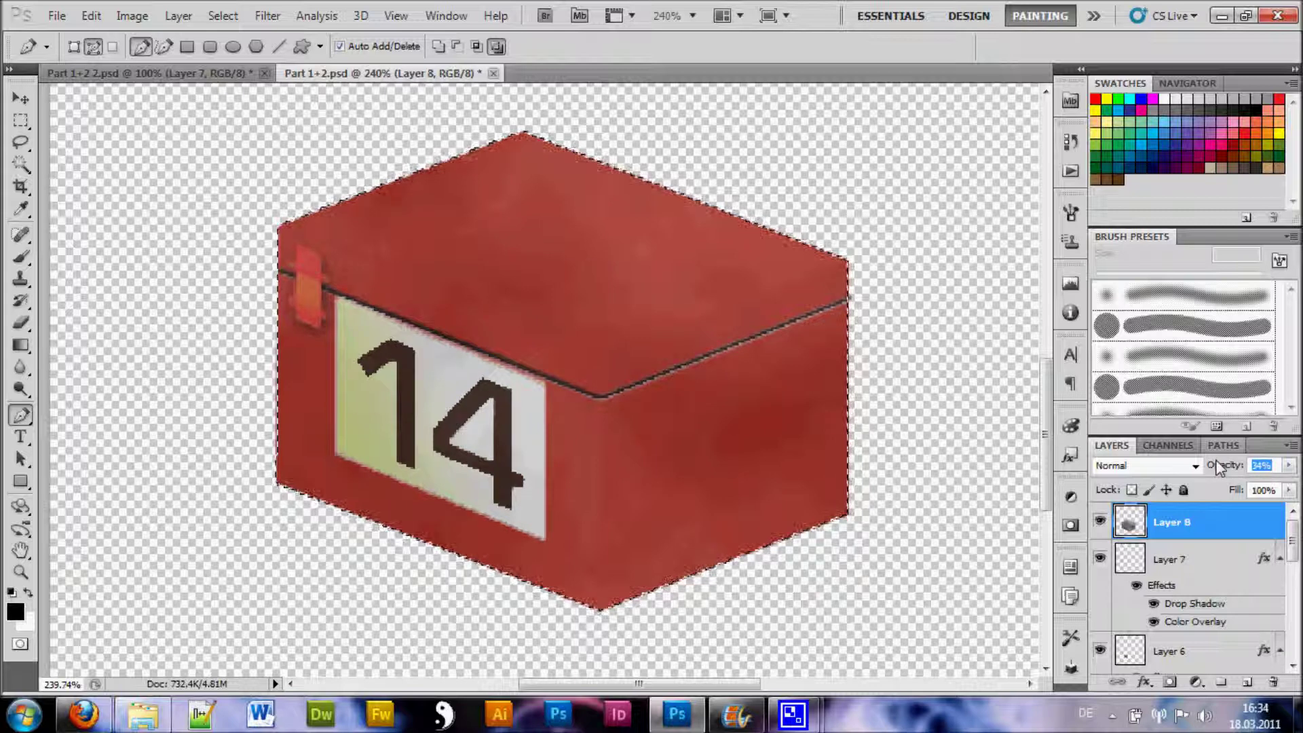
- Set Layer 8 to Soft Light, re-render the clouds three times, and set opacity to 94%
click(1127, 467)
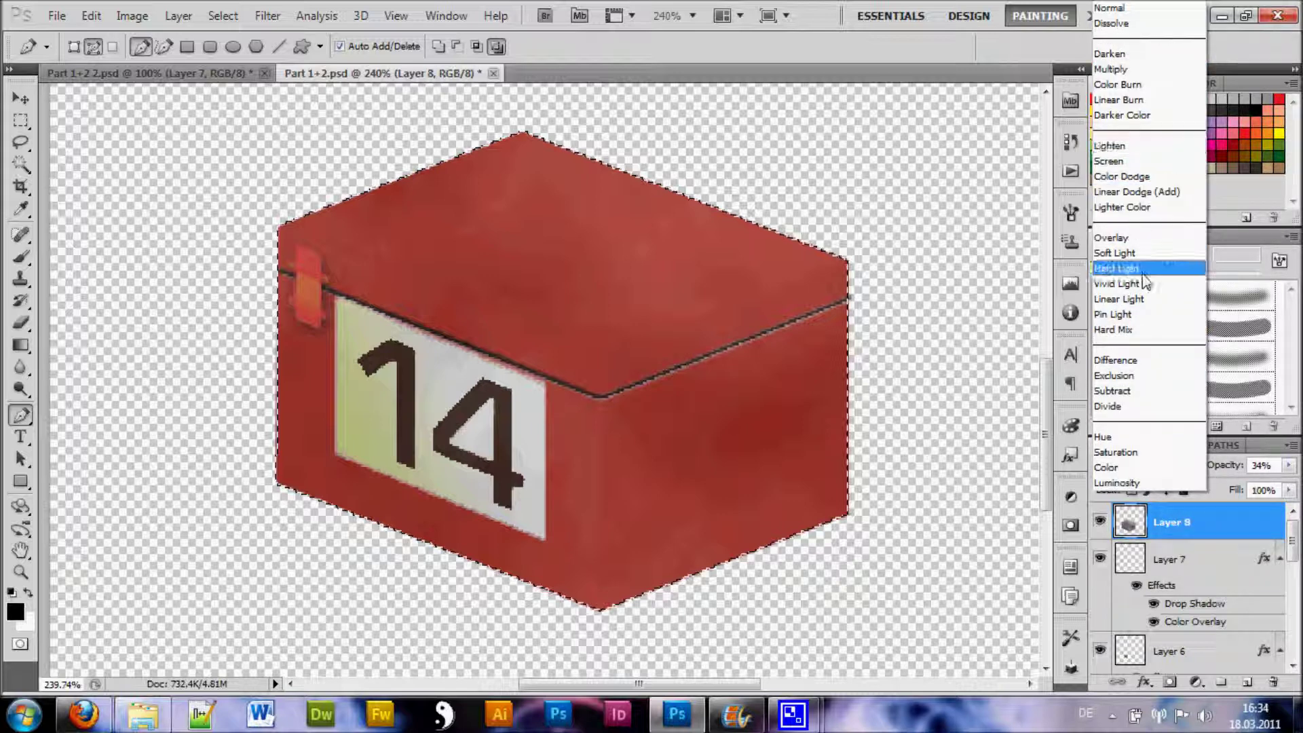
click(1126, 253)
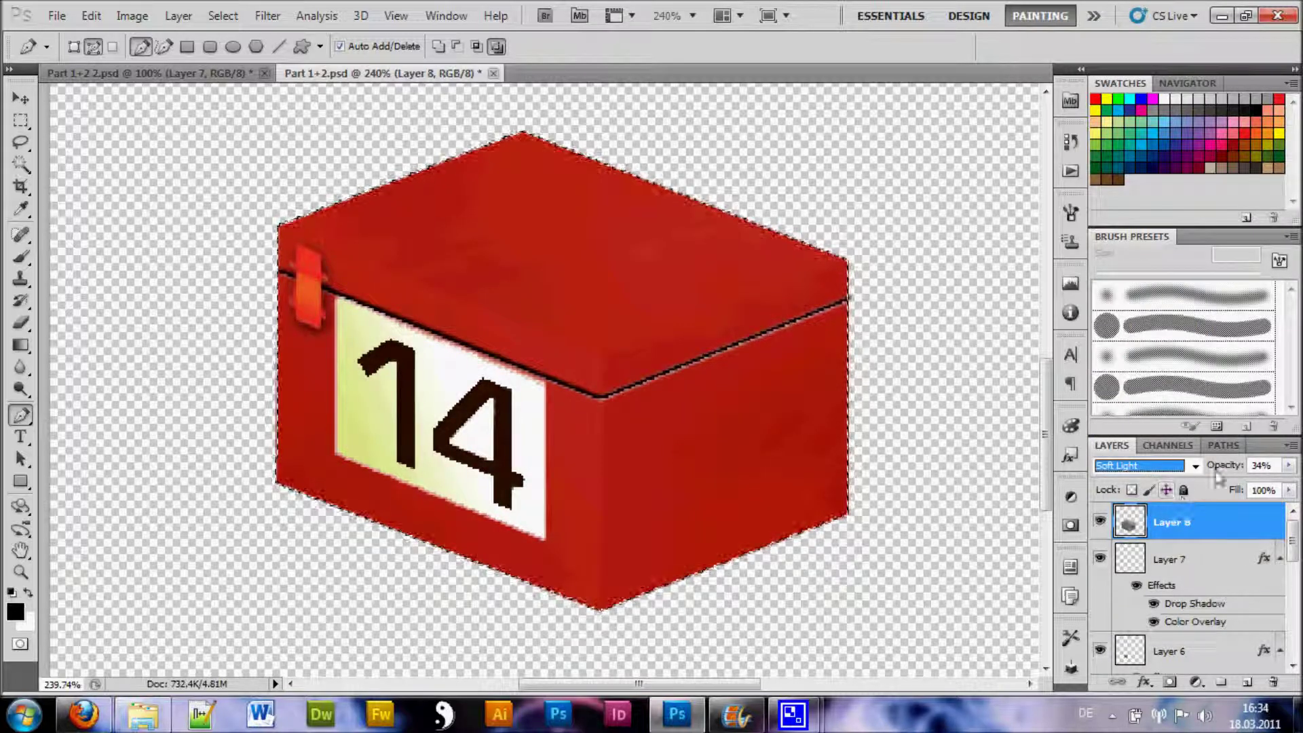
drag(1222, 466, 1299, 466)
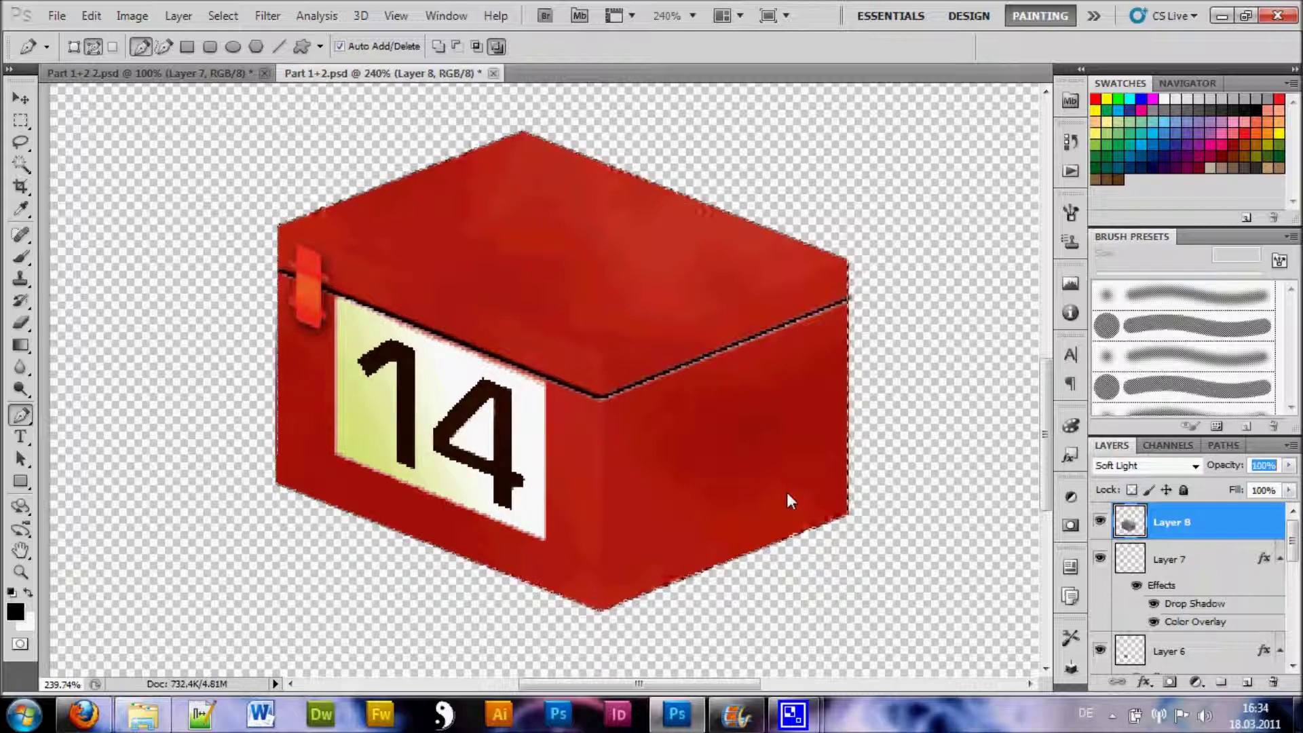
key(ctrl+f)
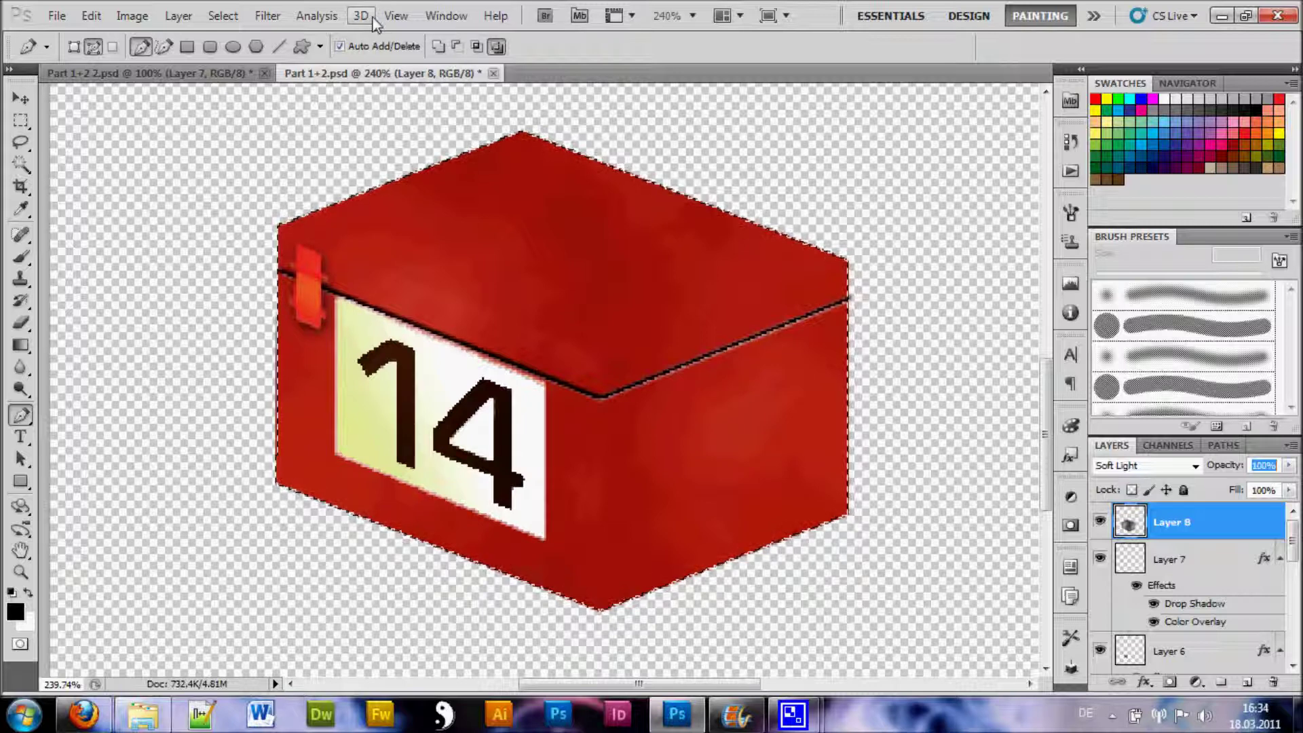
key(ctrl+f)
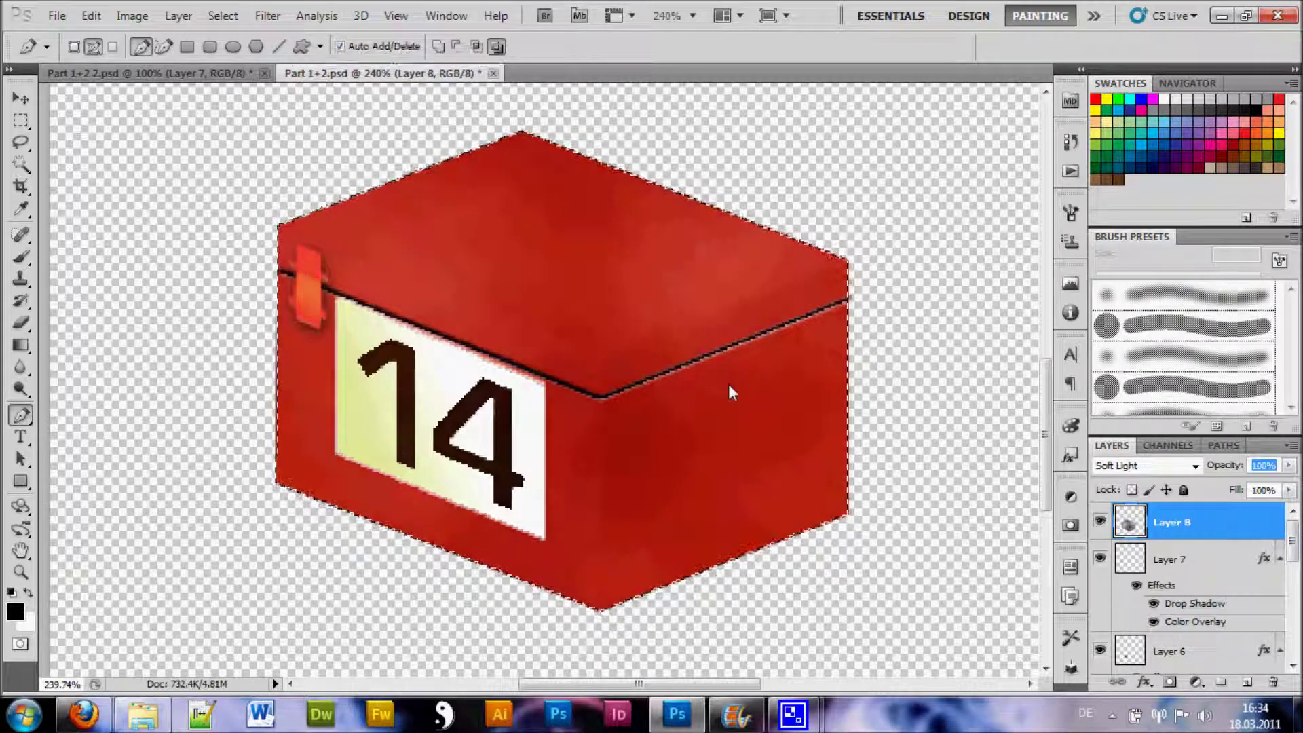
key(ctrl+f)
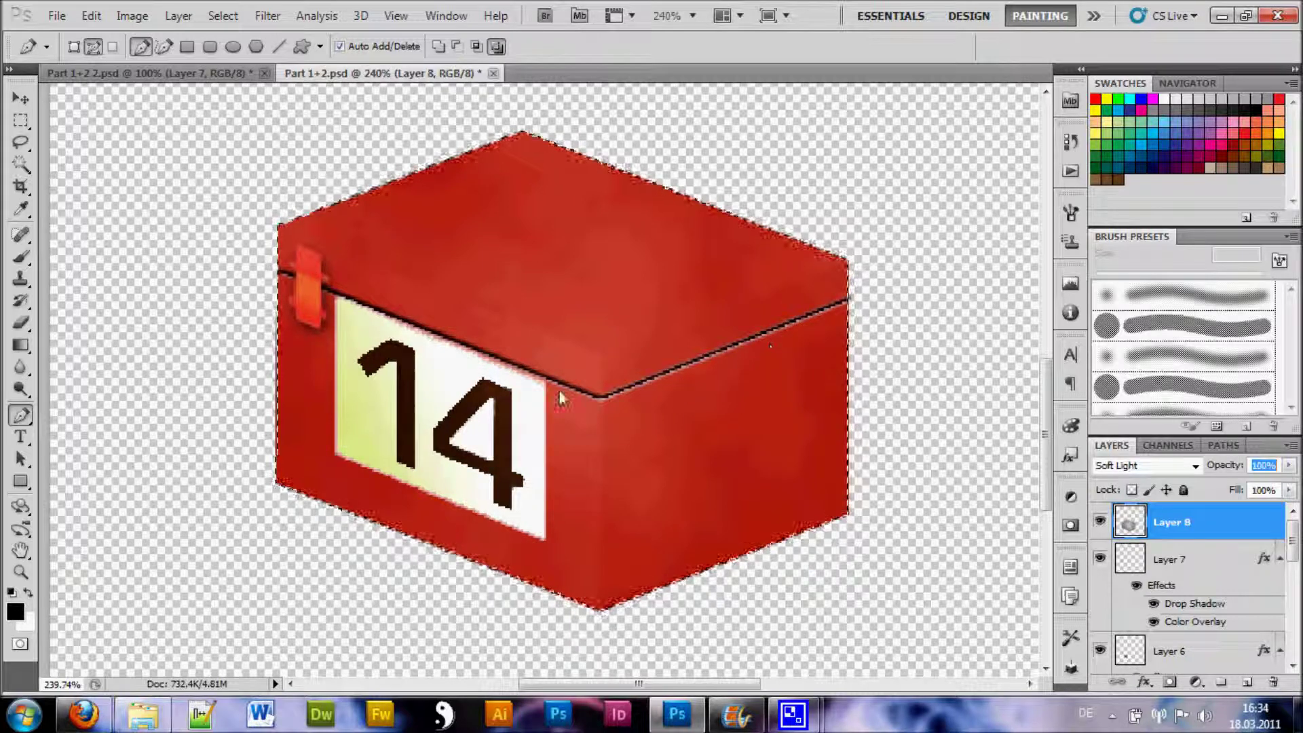
text(94)
key(Return)
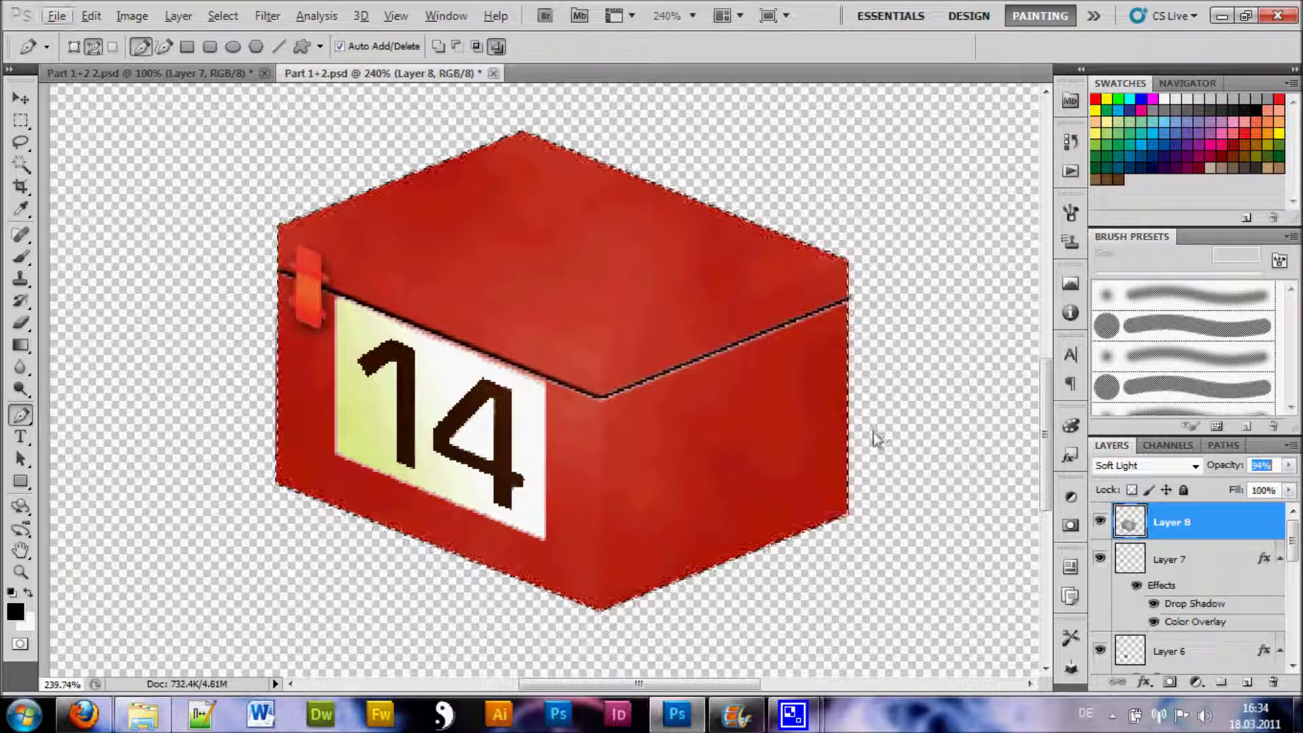
click(21, 120)
- Deselect, fit the canvas on screen, and select Layer 4 and Shape 1 together
click(442, 242)
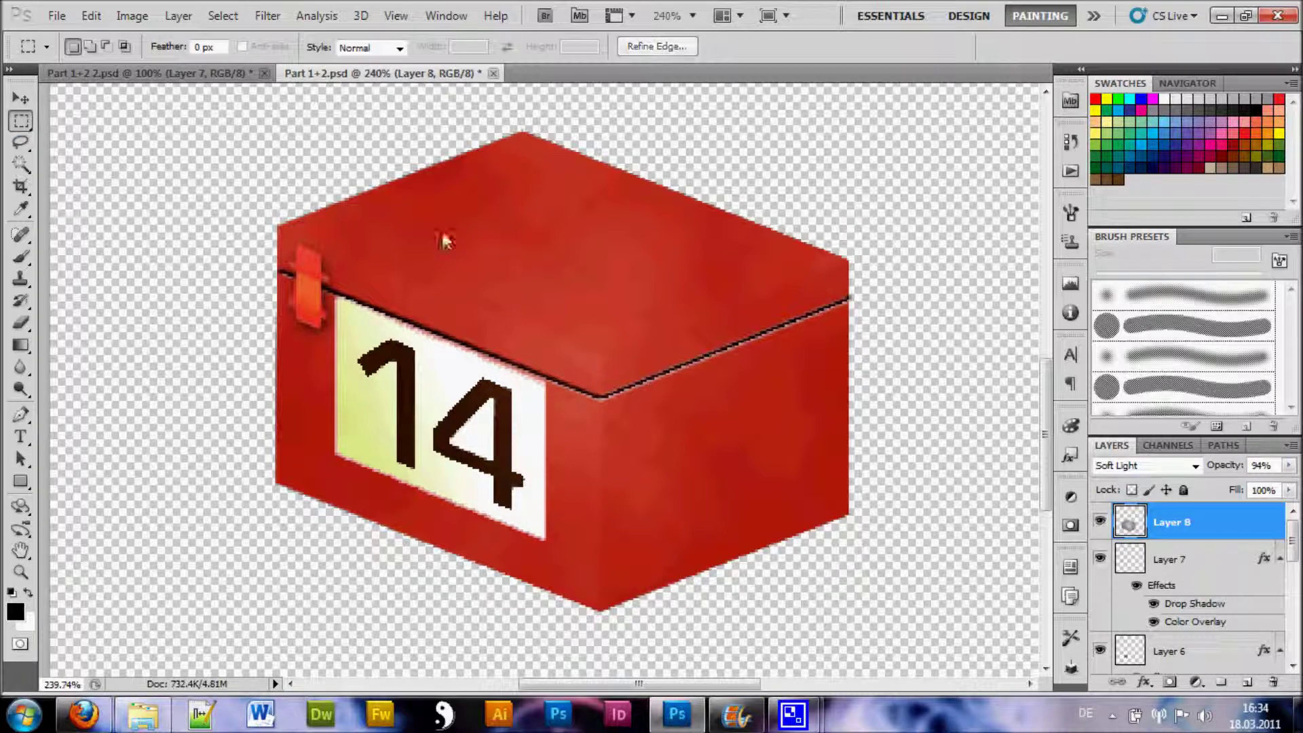
key(ctrl+0)
scroll(947, 378, down, 4)
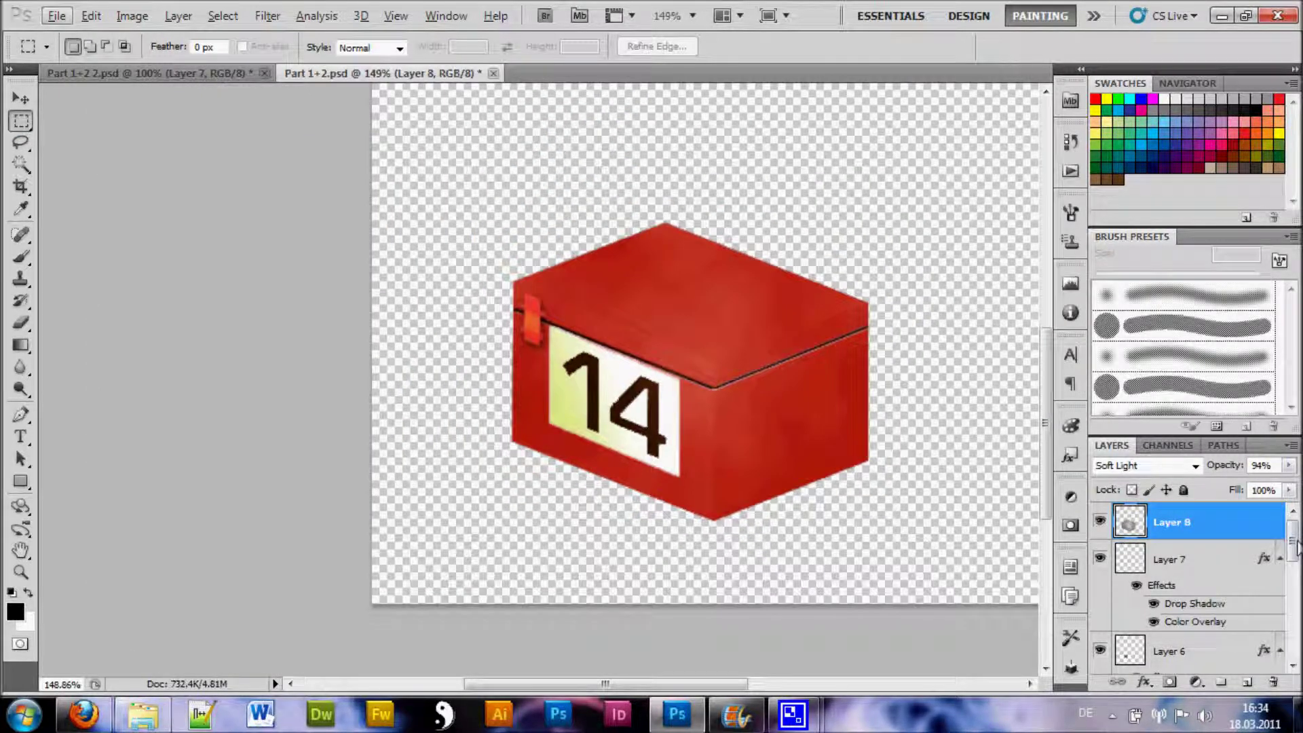
drag(1294, 543, 1256, 510)
drag(1295, 548, 1294, 635)
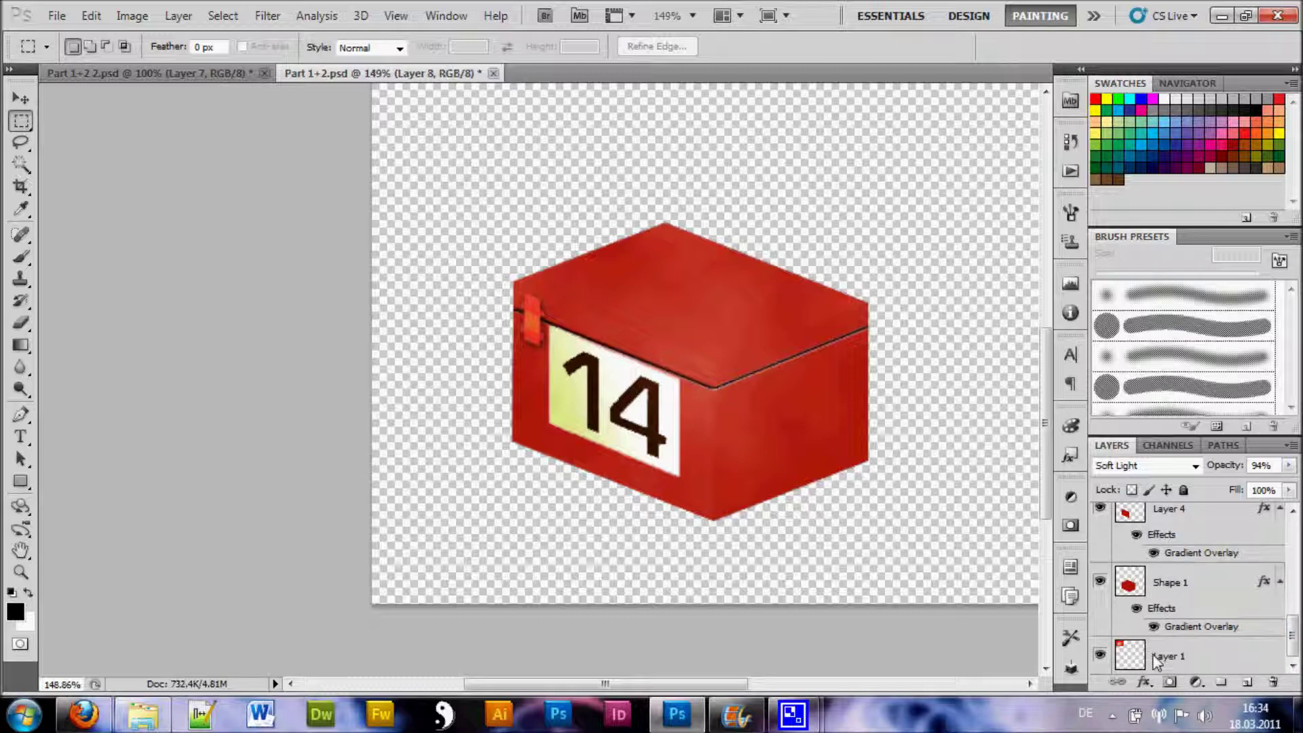
shift+click(1179, 587)
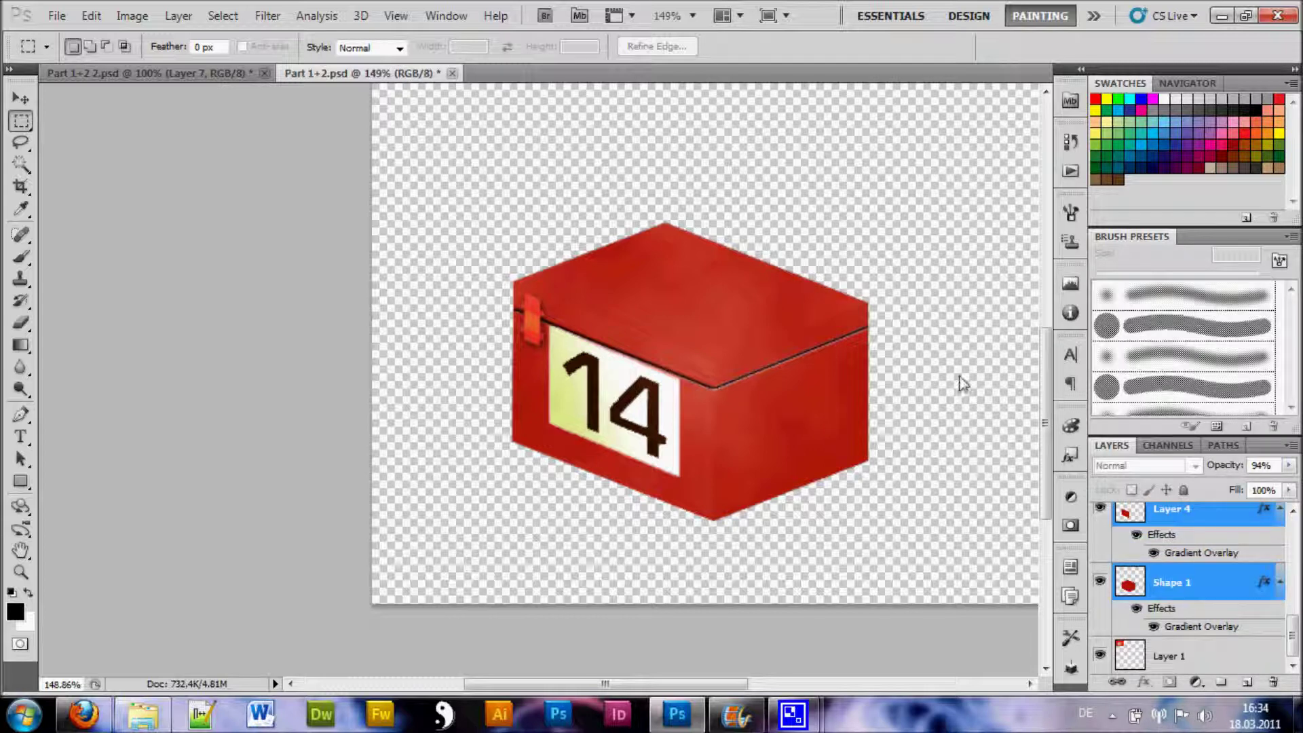
- Free Transform the box up to about 190%, reposition it, and apply
key(ctrl+t)
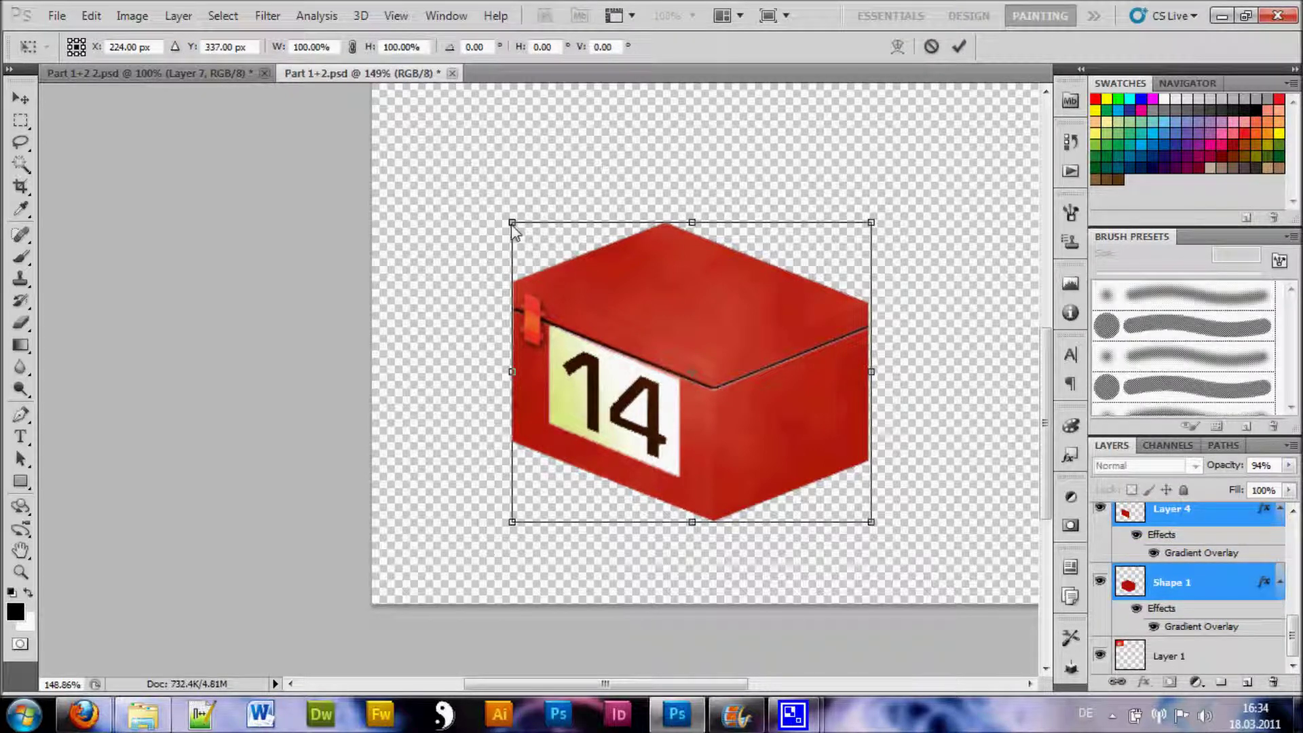
drag(512, 222, 374, 139)
scroll(976, 306, up, 5)
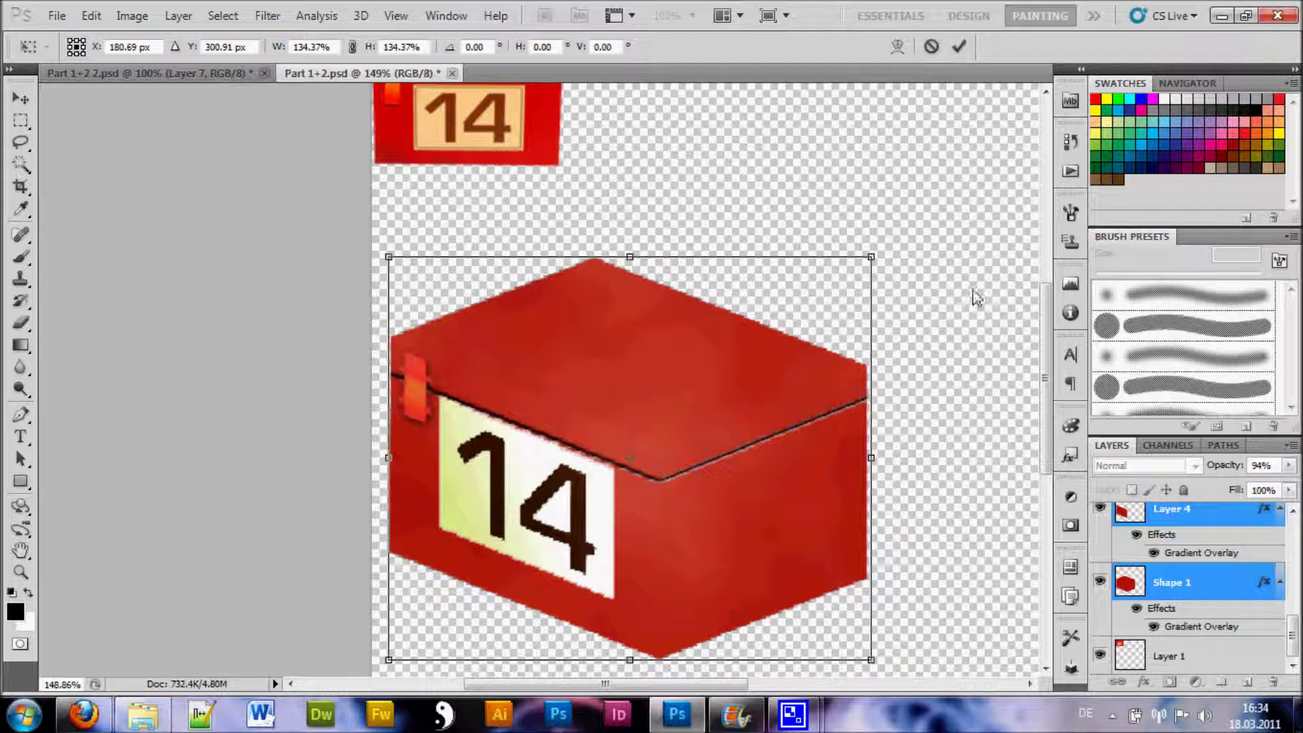
scroll(960, 299, down, 3)
drag(459, 400, 546, 453)
drag(460, 343, 386, 211)
mouse_move(512, 342)
mouse_down()
mouse_move(510, 312)
mouse_move(514, 341)
mouse_up()
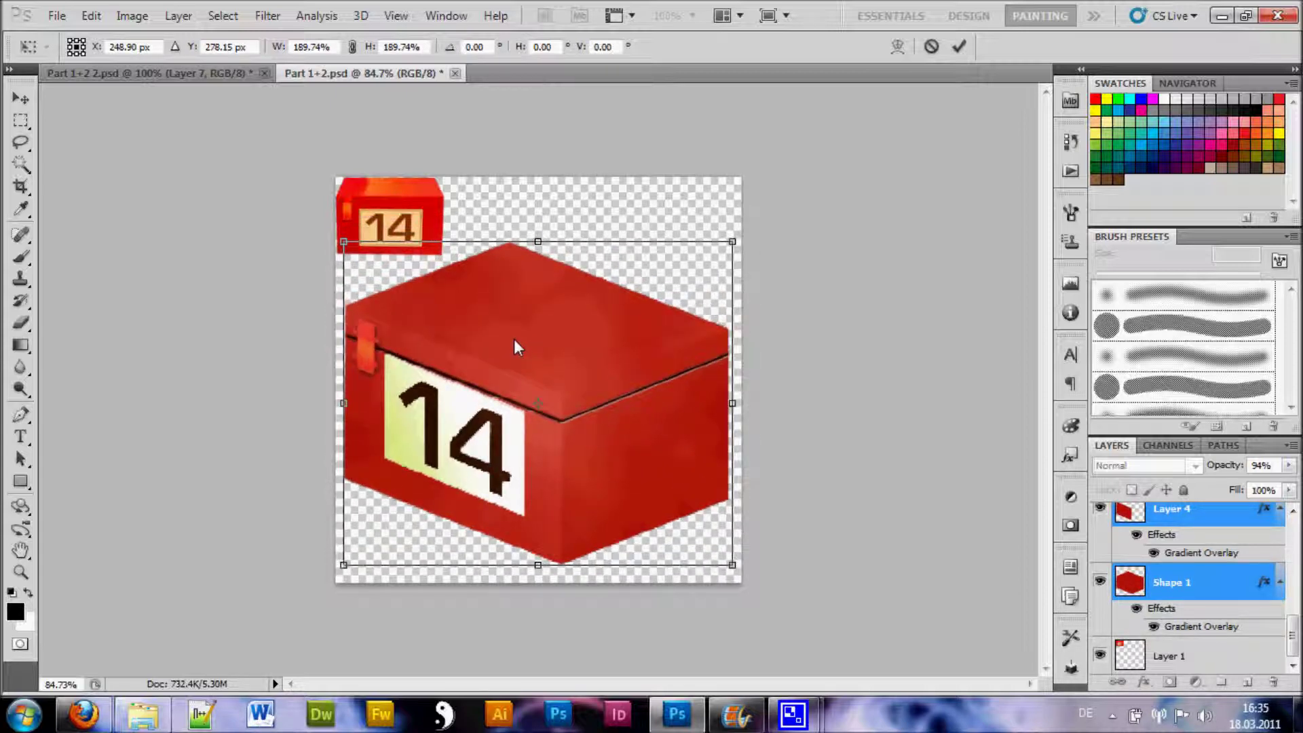
key(Return)
- Add a new layer above Layer 1 and fill it with black using Alt+Backspace
key(m)
click(1196, 656)
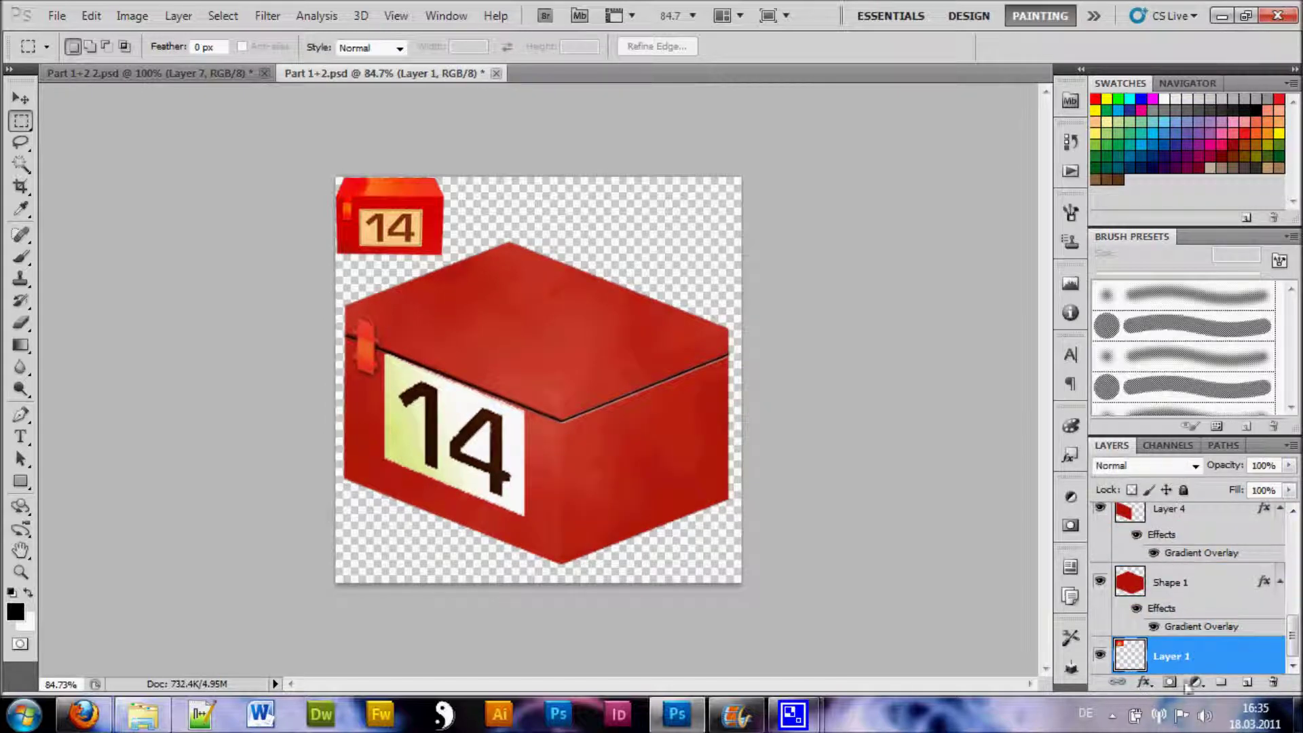
click(1248, 683)
key(alt+BackSpace)
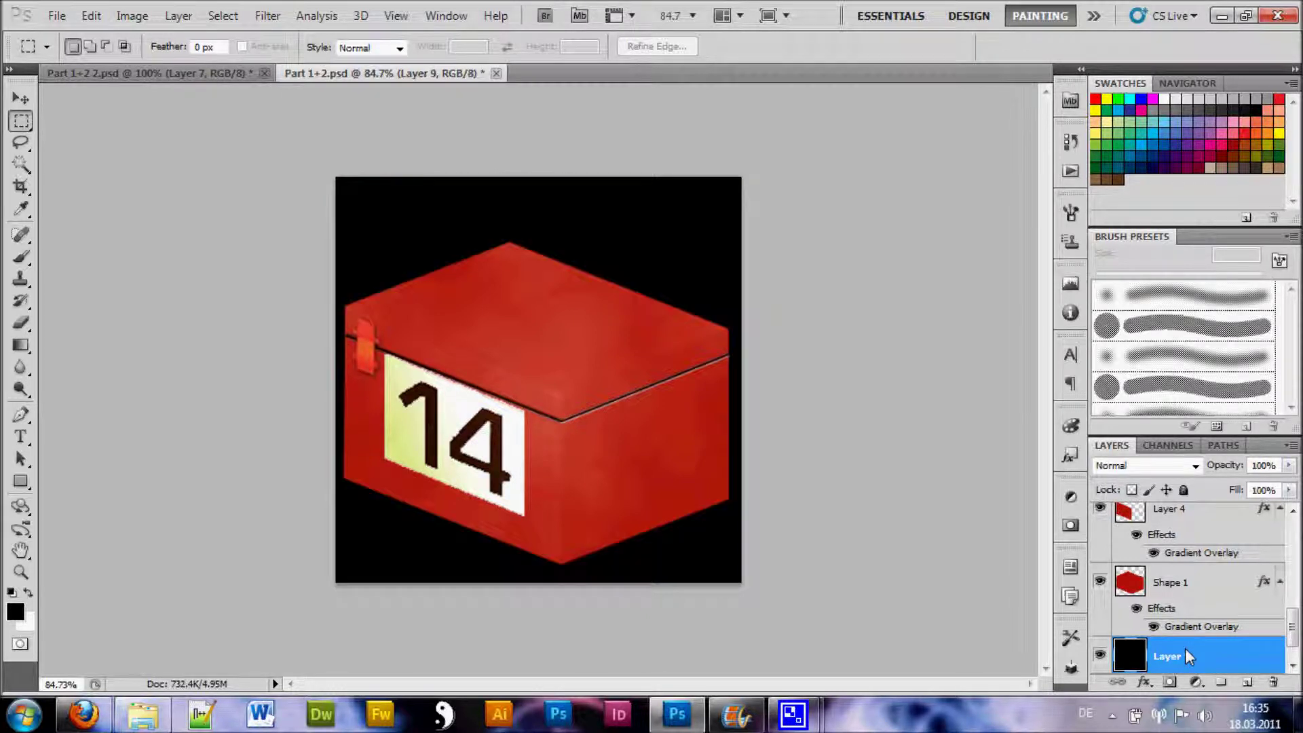